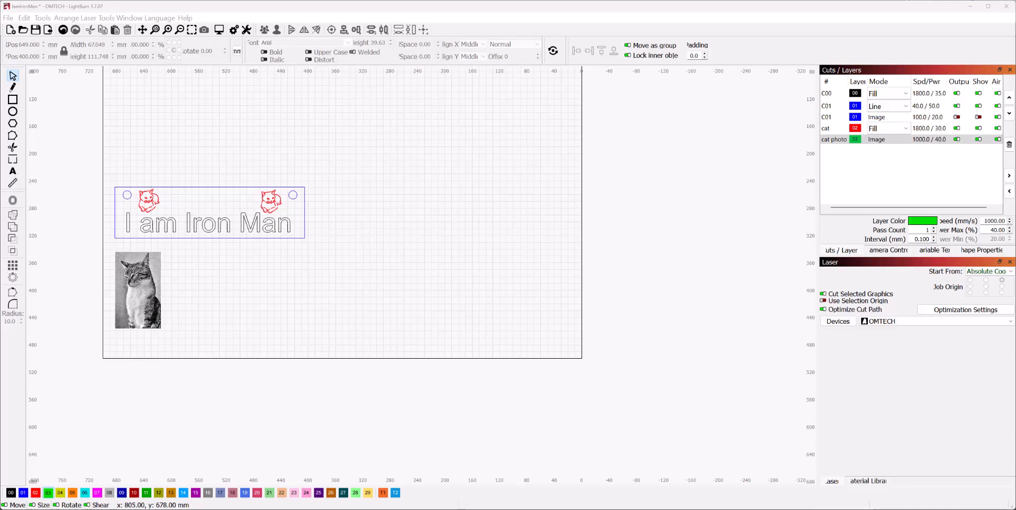
# Switch to the browser, dismiss the image download dialog and open vectordad.com/vector-editor in a new tab.
pyautogui.hotkey('alt', 'Tab')
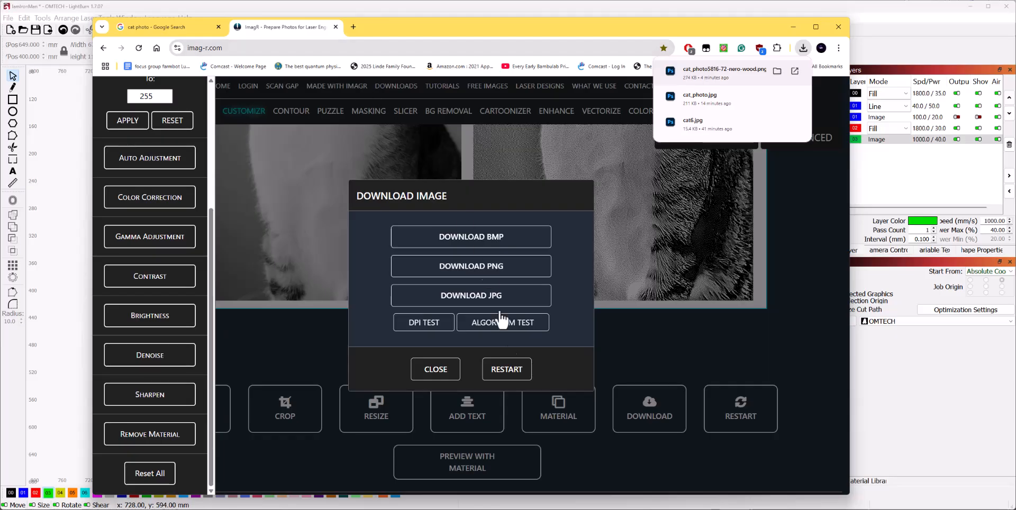
pyautogui.click(435, 369)
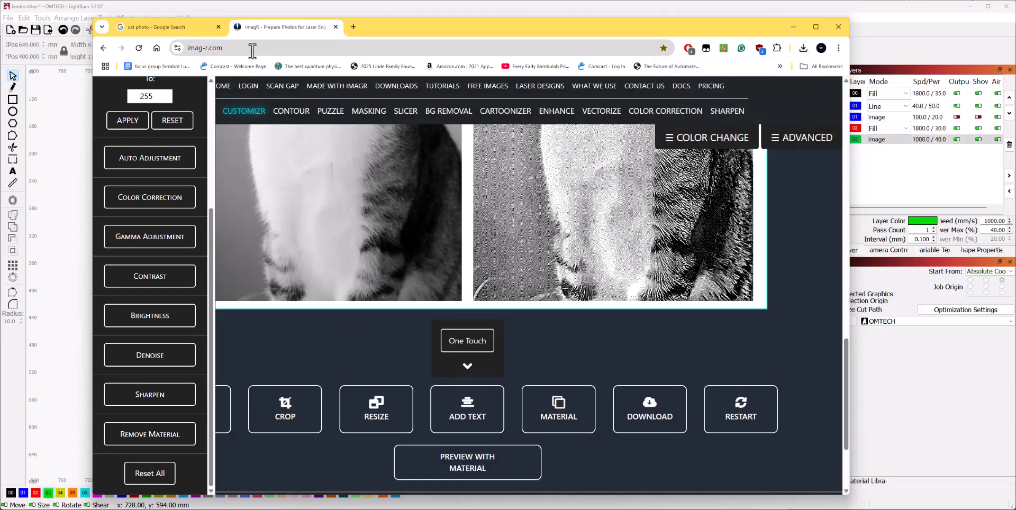
pyautogui.click(353, 27)
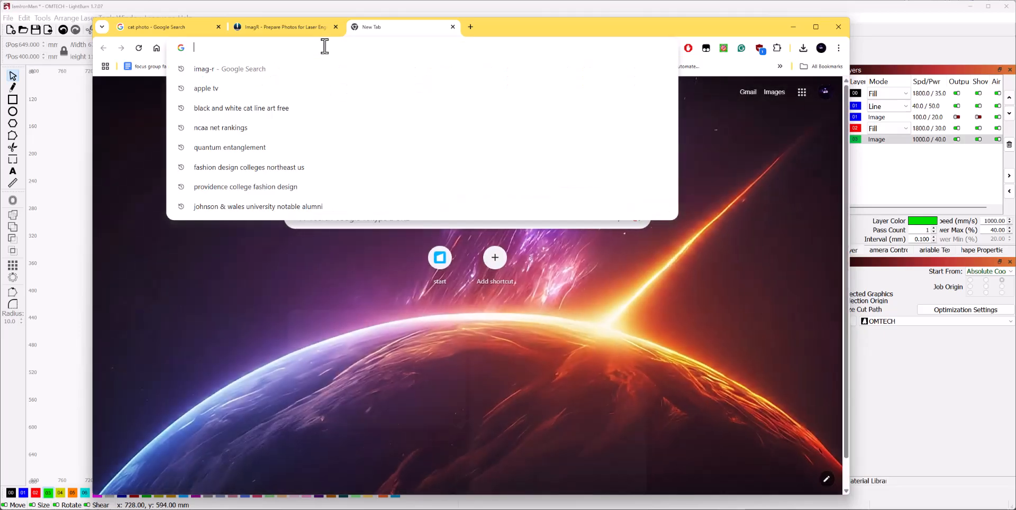
pyautogui.write('vec')
pyautogui.press('Return')
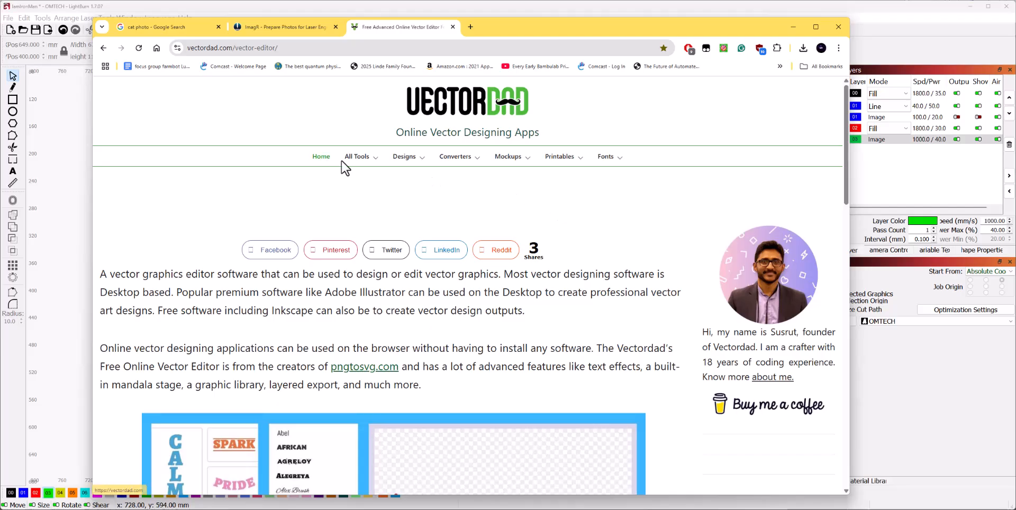
# Open VectorDad's Line Art Generator and start its tool for loading an image to outline.
pyautogui.moveTo(357, 157)
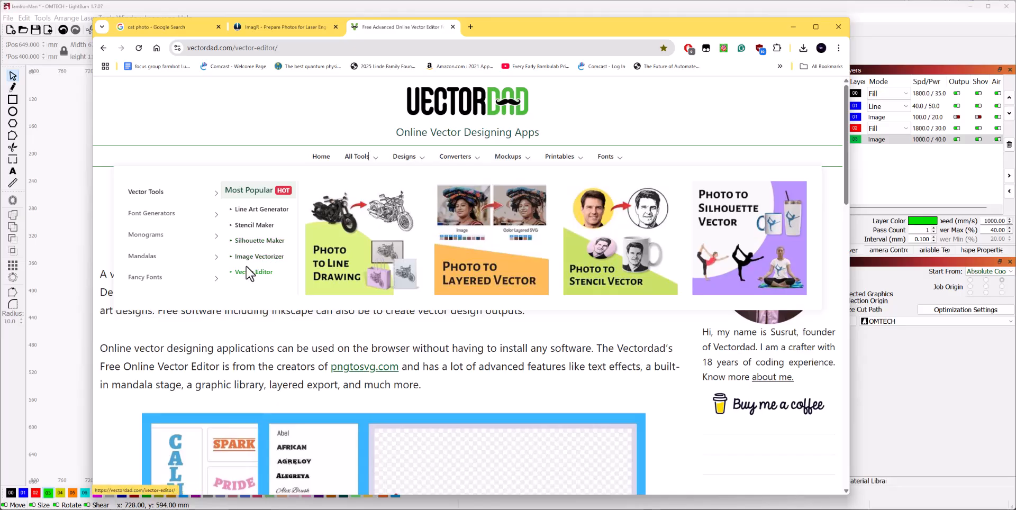
pyautogui.click(254, 210)
pyautogui.scroll(-5, 339, 264)
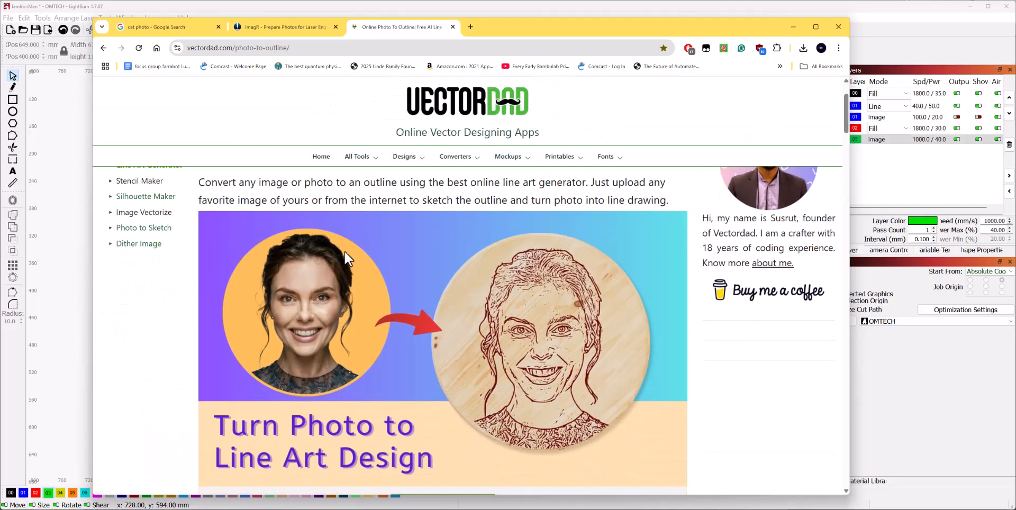
pyautogui.scroll(-4, 344, 253)
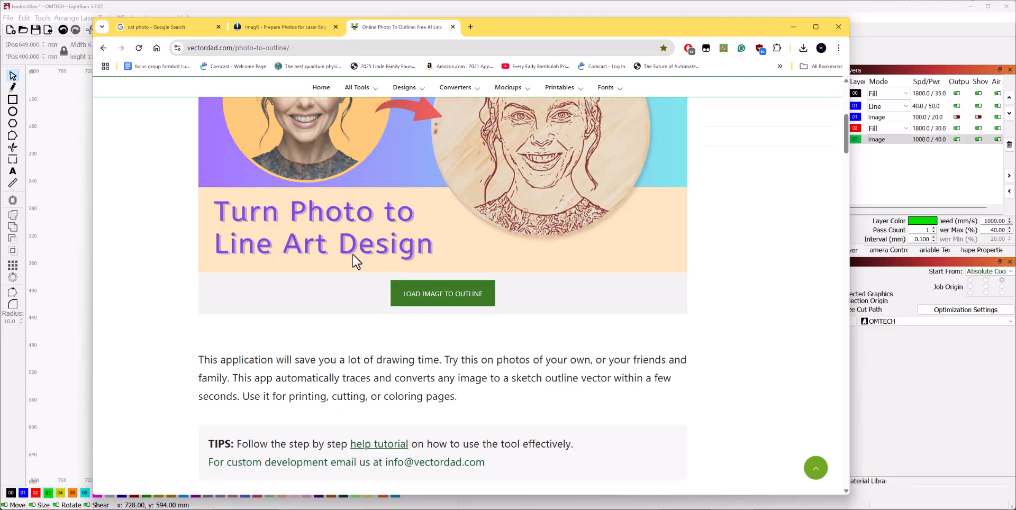
pyautogui.scroll(2, 354, 262)
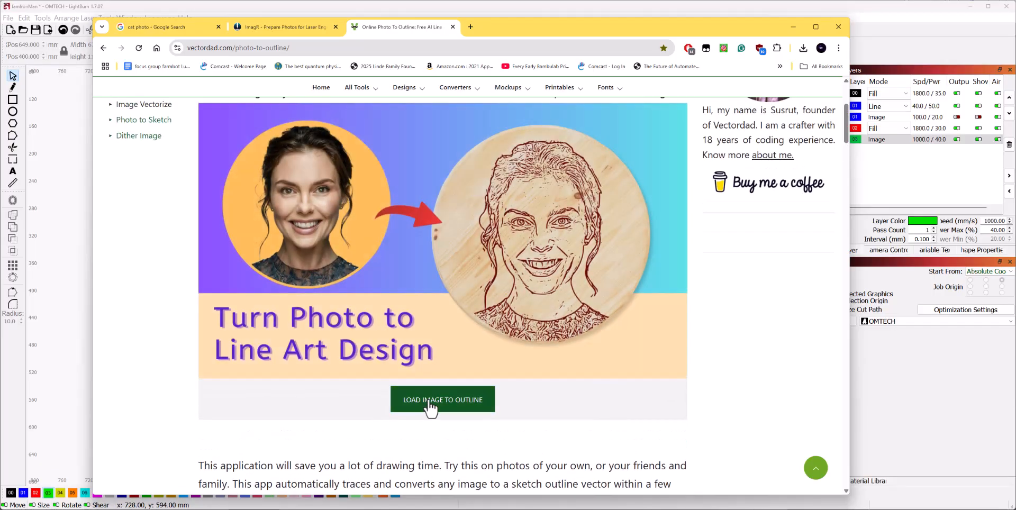
pyautogui.click(428, 402)
pyautogui.scroll(-3, 544, 363)
pyautogui.scroll(-5, 508, 316)
pyautogui.scroll(4, 446, 319)
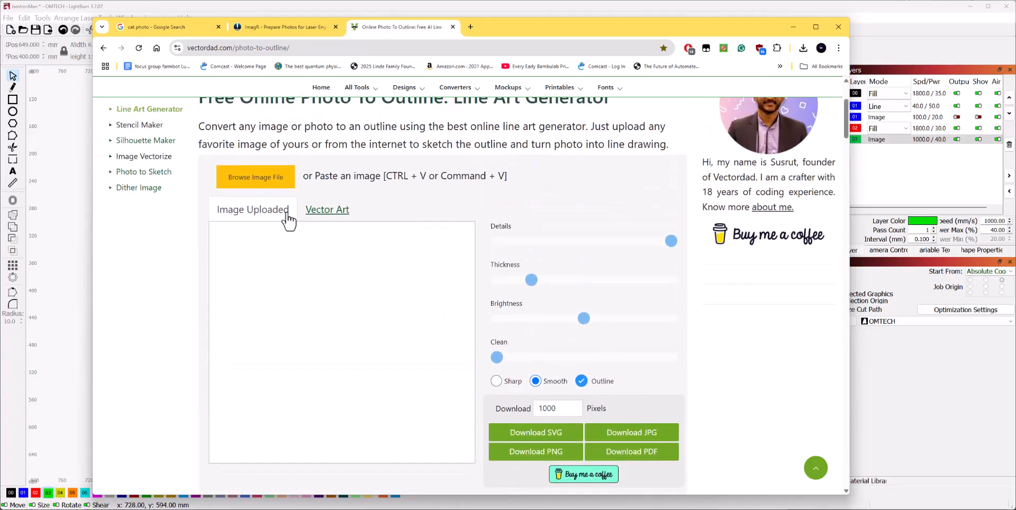
# Load NSF_logo.svg.png from the Downloads folder into the line art generator.
pyautogui.click(250, 179)
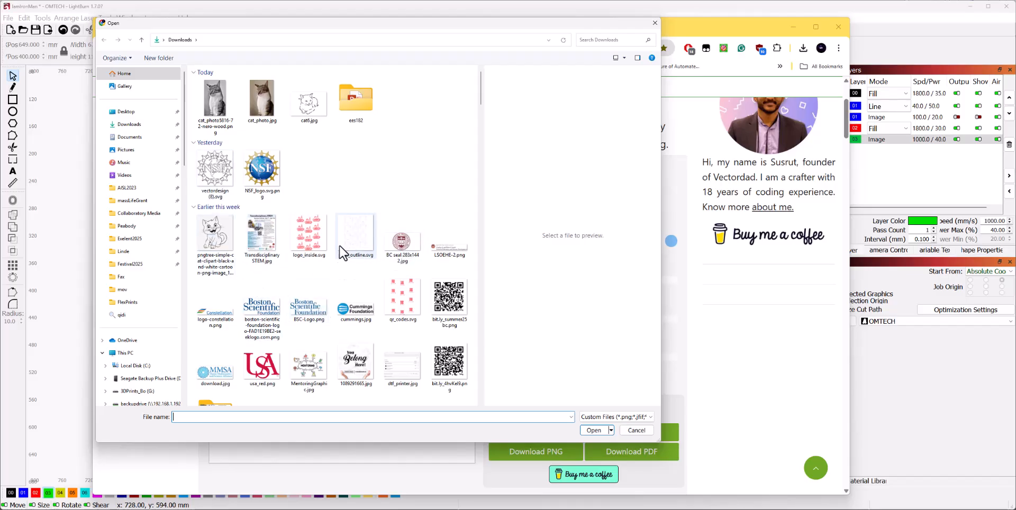
pyautogui.click(259, 168)
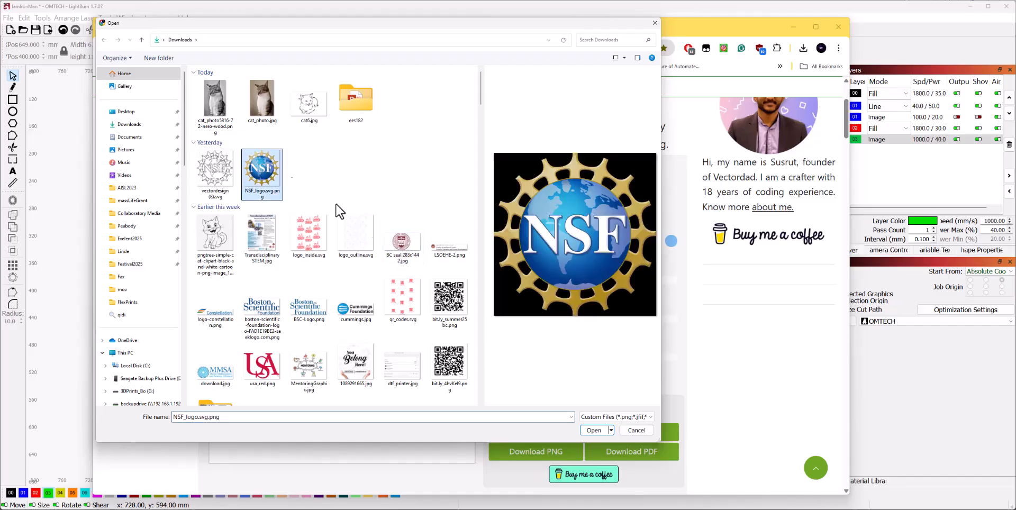
pyautogui.click(594, 430)
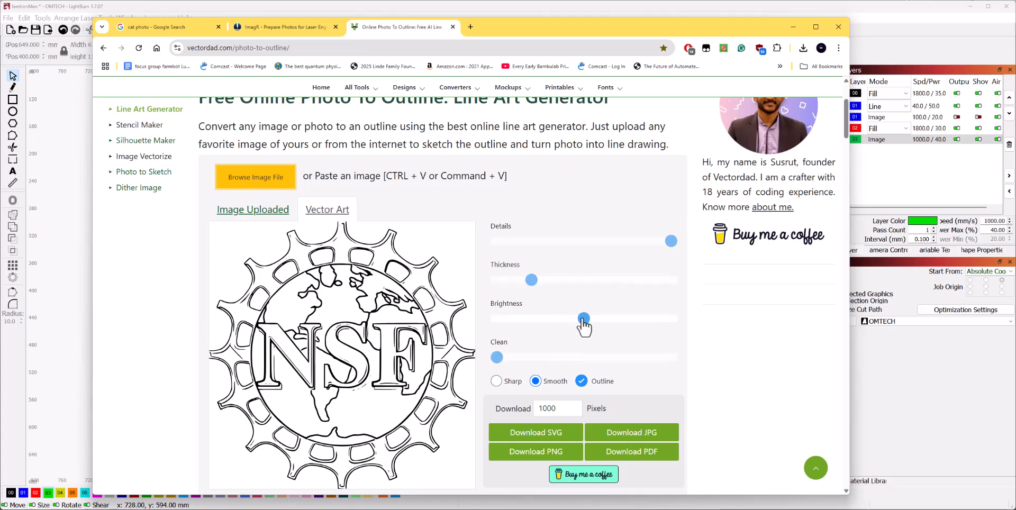
# Compare levels of Details for the logo's vector art and settle on about 60% of the range.
pyautogui.moveTo(671, 241); pyautogui.dragTo(604, 241)
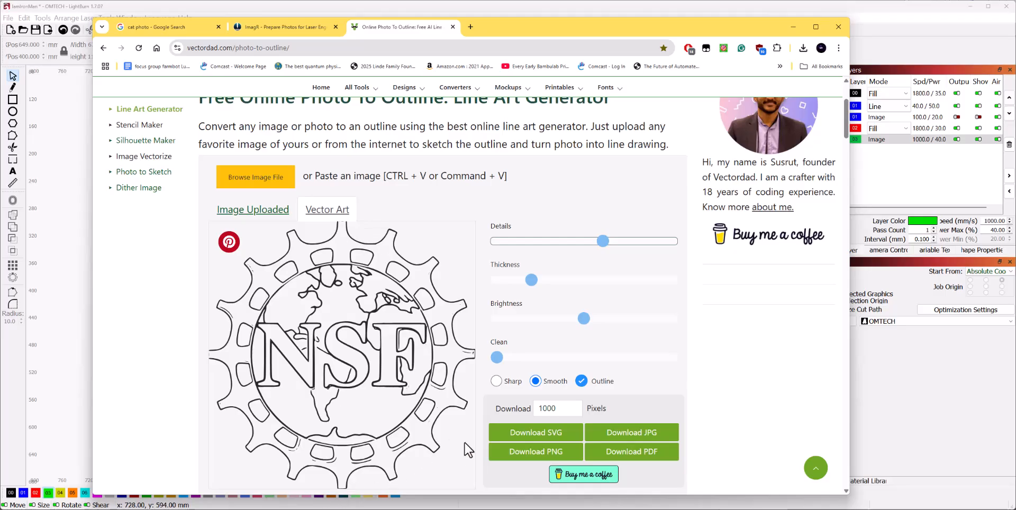
pyautogui.scroll(-1, 465, 433)
pyautogui.scroll(1, 529, 318)
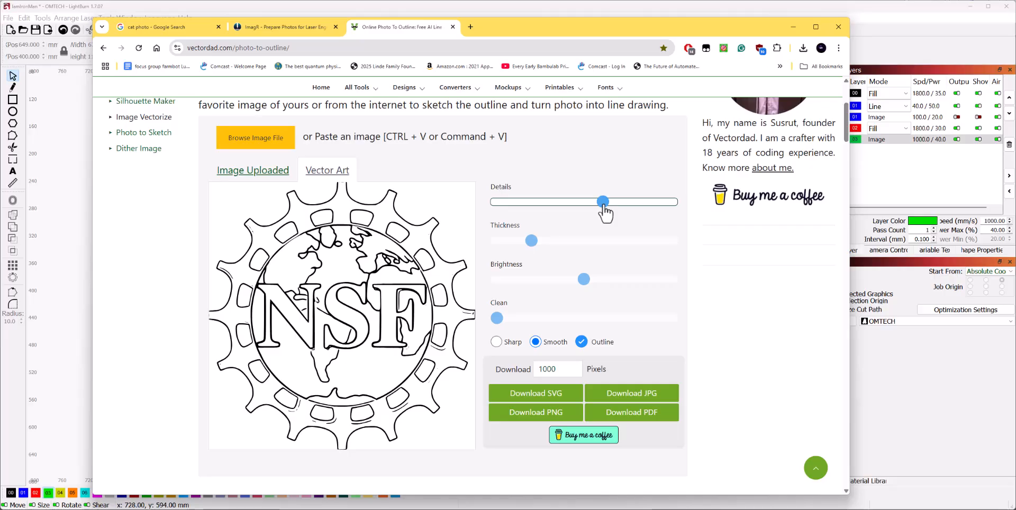
pyautogui.moveTo(603, 207); pyautogui.dragTo(657, 205)
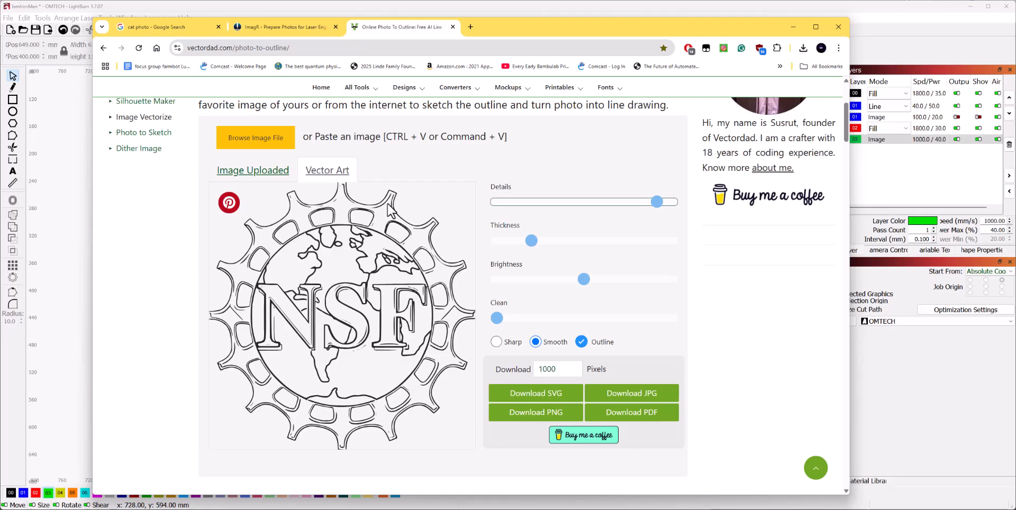
pyautogui.moveTo(658, 202); pyautogui.dragTo(604, 205)
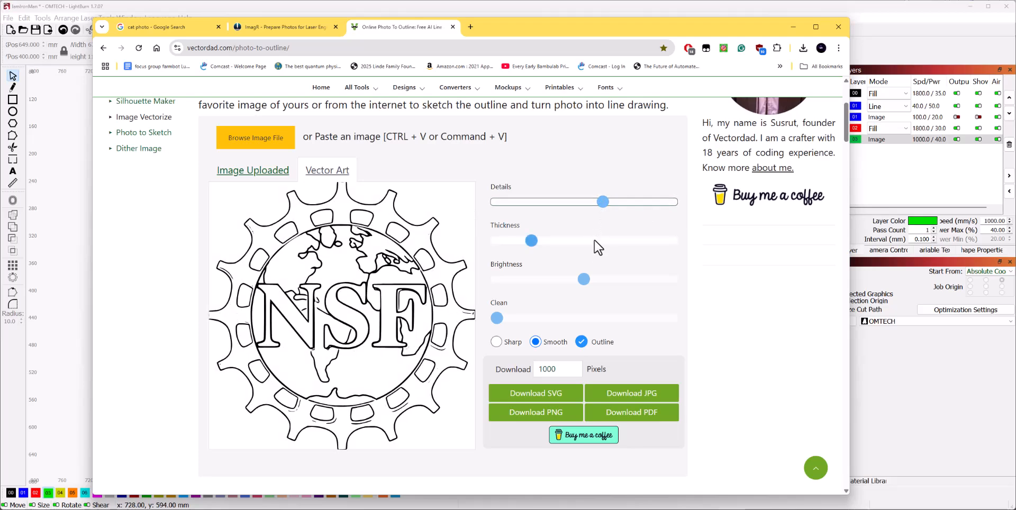
# Adjust the vector art's Brightness to slightly below the middle, about 40% of the range, and Thickness to near its minimum.
pyautogui.moveTo(531, 241); pyautogui.dragTo(558, 248)
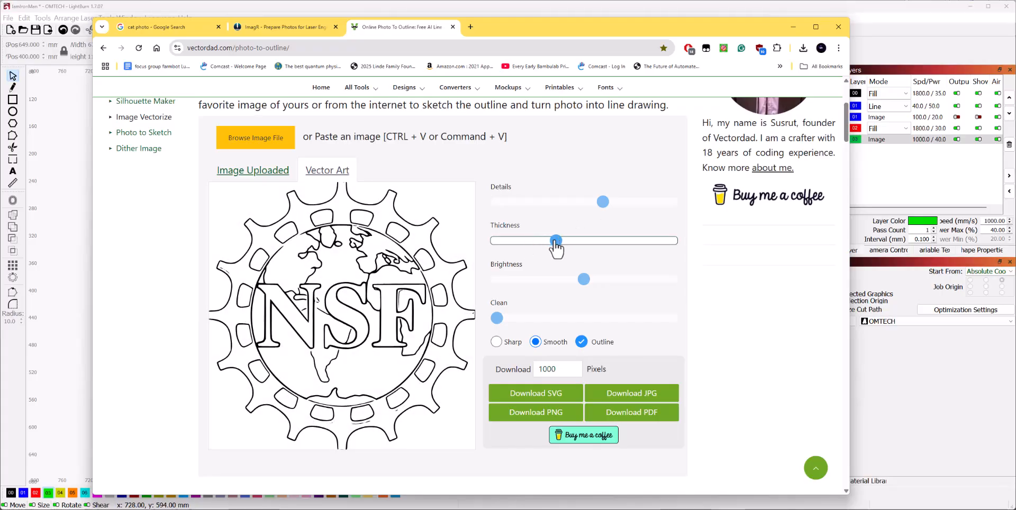
pyautogui.moveTo(581, 283); pyautogui.dragTo(633, 281)
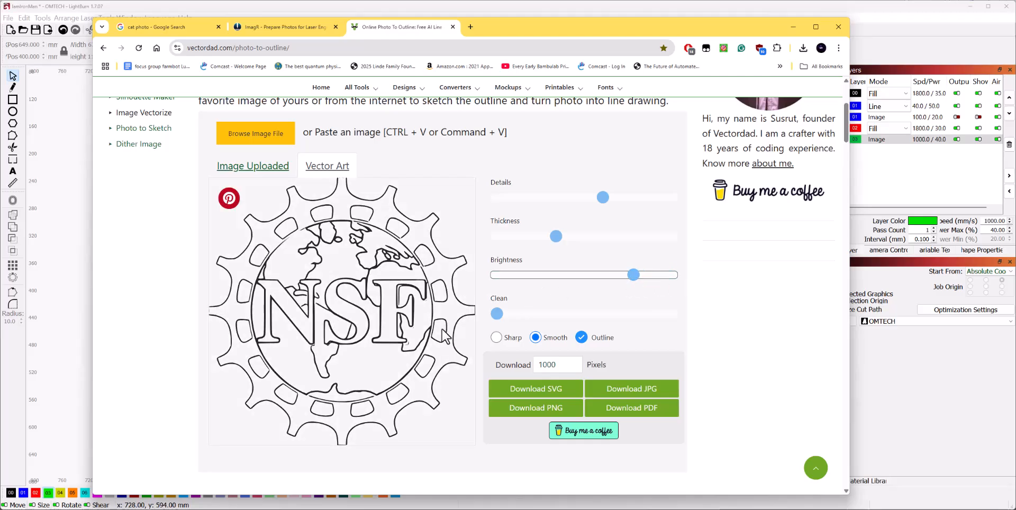
pyautogui.moveTo(632, 275); pyautogui.dragTo(589, 276)
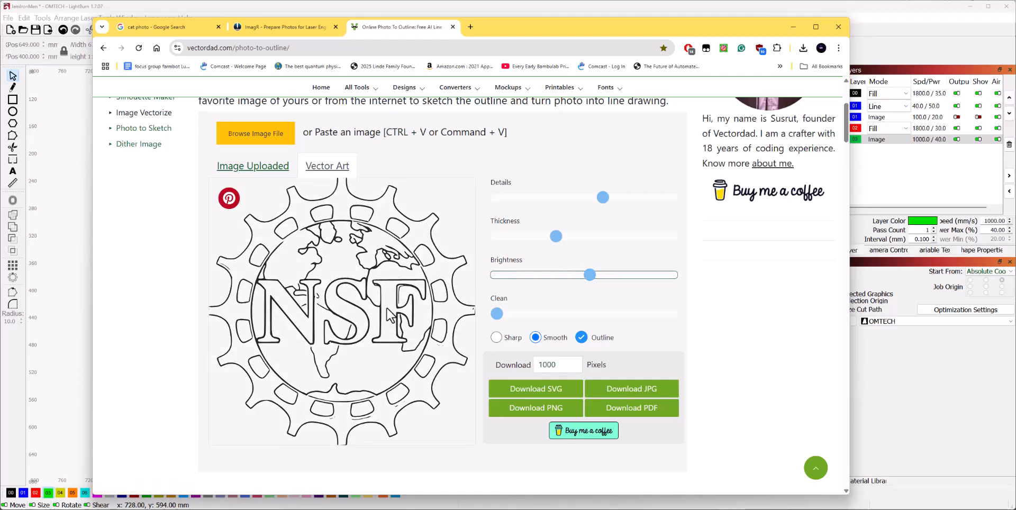
pyautogui.moveTo(590, 275)
pyautogui.mouseDown()
pyautogui.moveTo(570, 275)
pyautogui.moveTo(589, 275)
pyautogui.mouseUp()
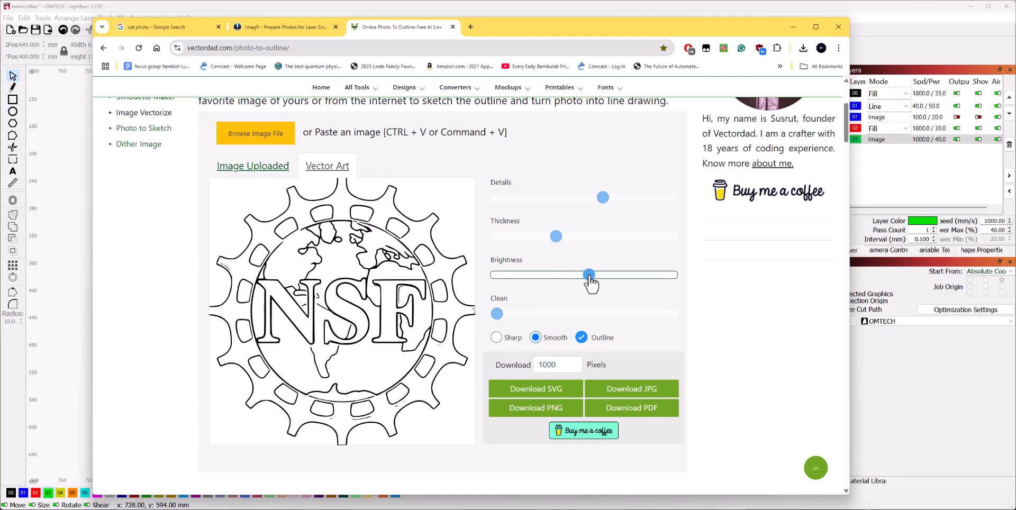
pyautogui.moveTo(588, 276); pyautogui.dragTo(567, 275)
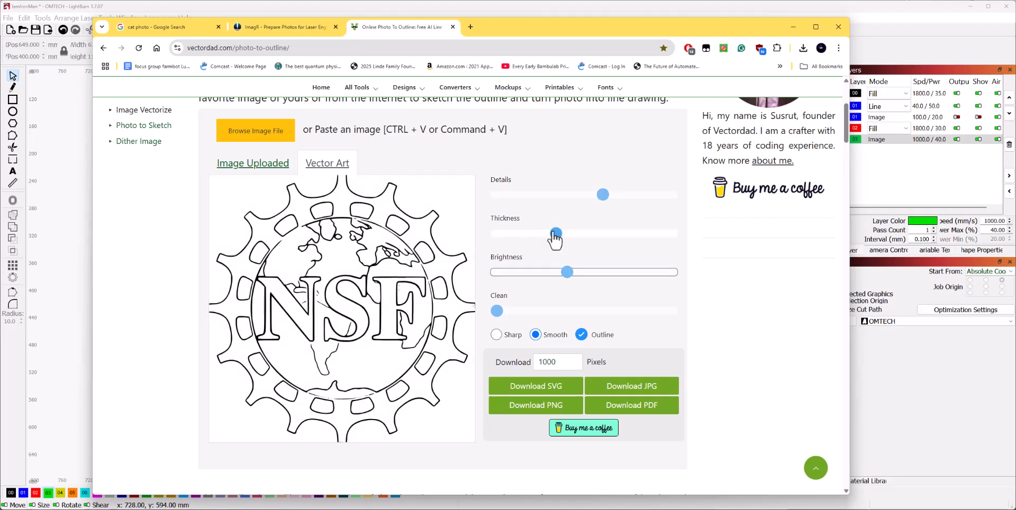
pyautogui.moveTo(556, 234); pyautogui.dragTo(500, 237)
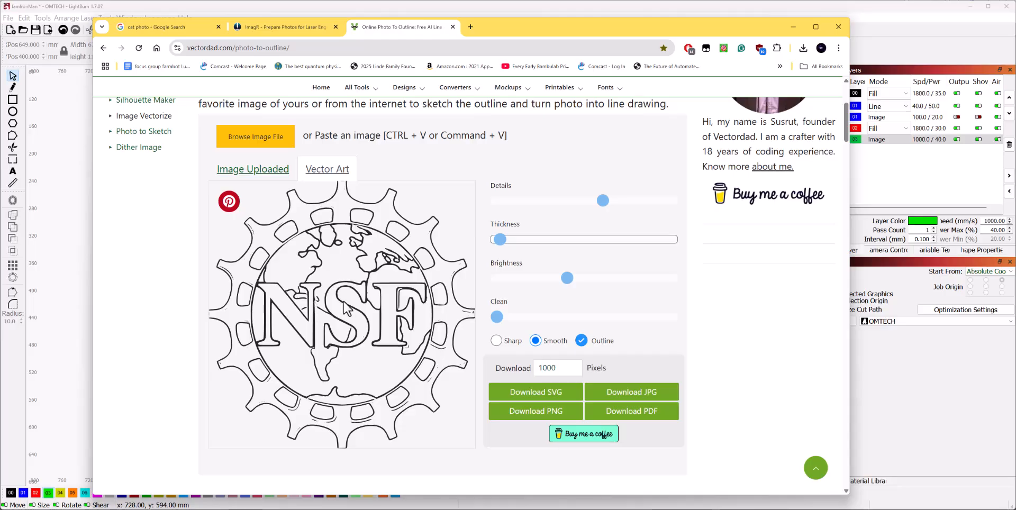
# Try slightly more Details on the logo's vector art, and compare Sharp with Smooth and Outline on with off.
pyautogui.moveTo(602, 211)
pyautogui.mouseDown()
pyautogui.moveTo(576, 211)
pyautogui.moveTo(613, 211)
pyautogui.mouseUp()
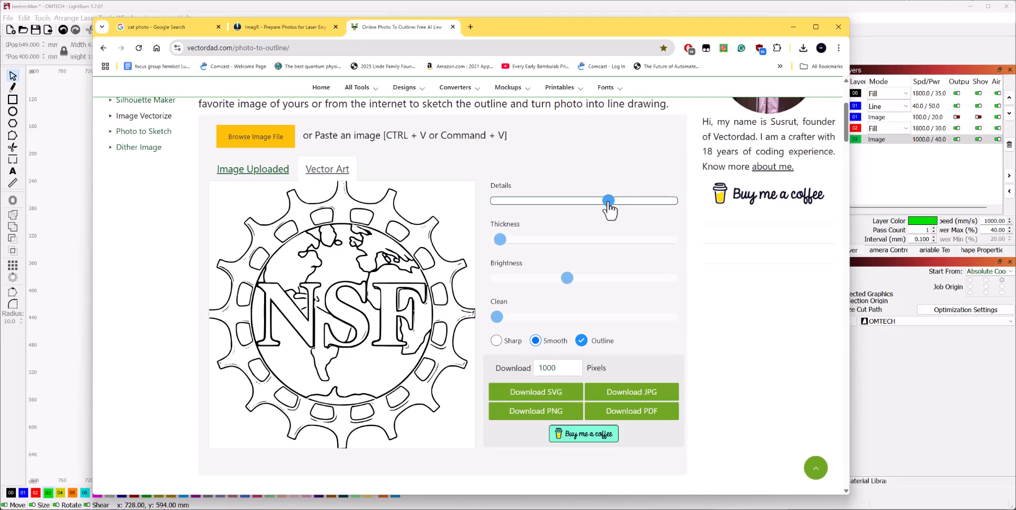
pyautogui.moveTo(608, 202); pyautogui.dragTo(603, 203)
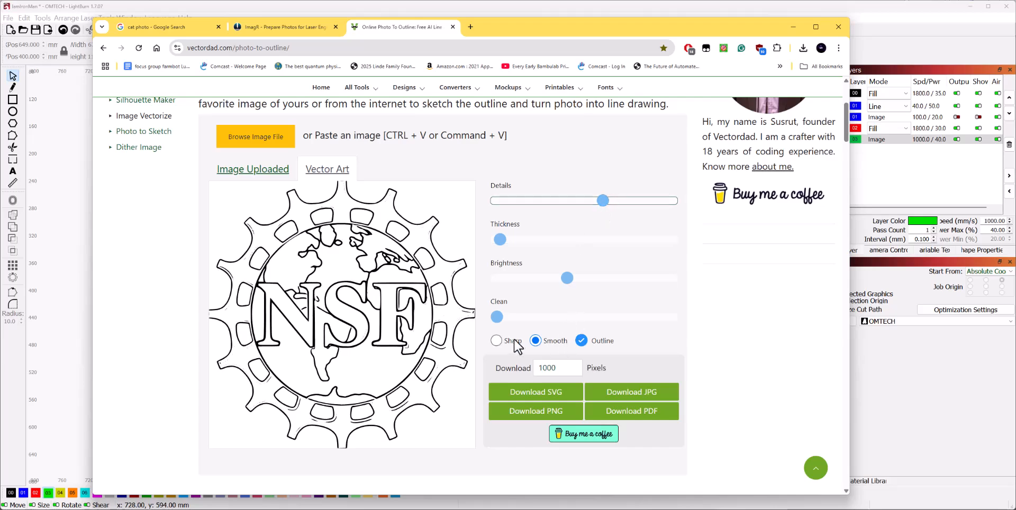
pyautogui.click(497, 341)
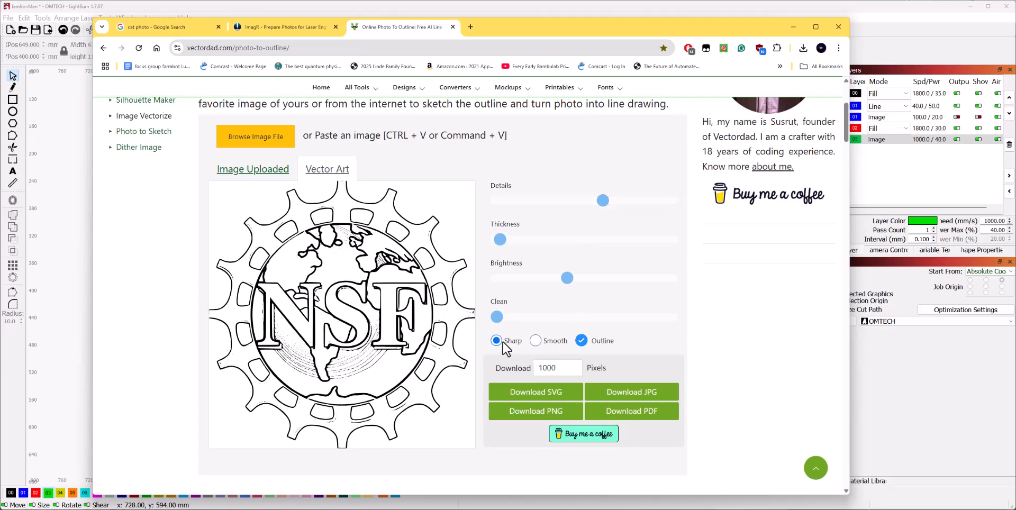
pyautogui.click(536, 342)
pyautogui.click(582, 341)
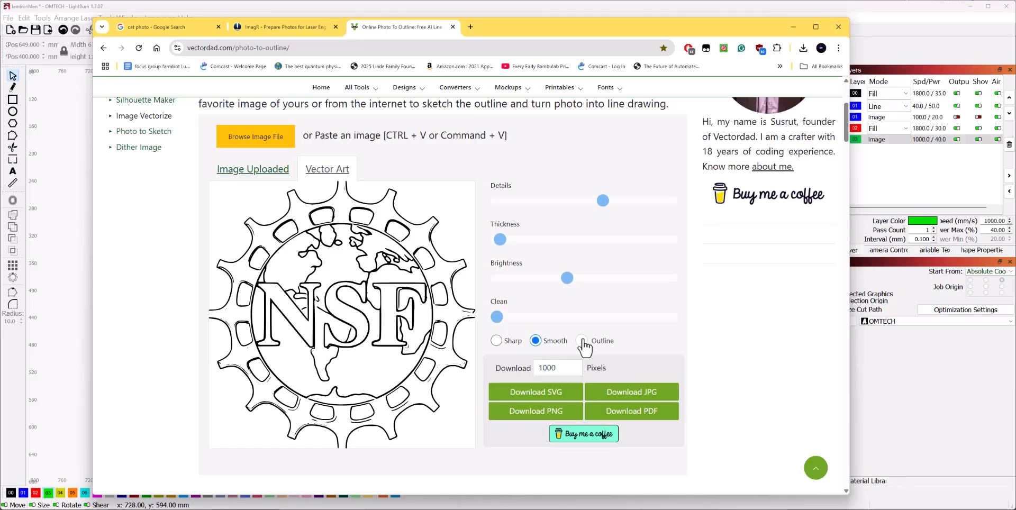
pyautogui.click(581, 341)
pyautogui.click(581, 341)
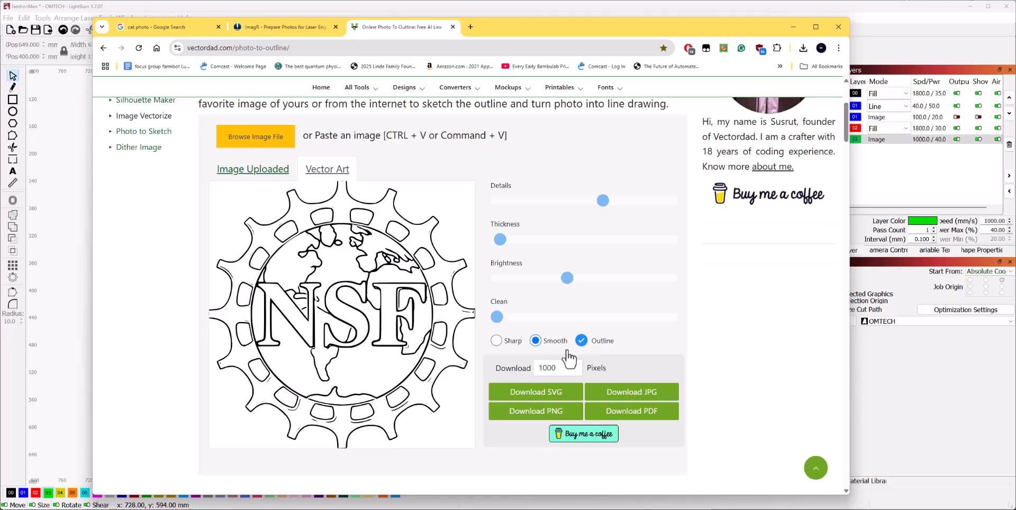
# Raise Clean to just past the middle of its range and download the logo's line art as an SVG.
pyautogui.moveTo(497, 318); pyautogui.dragTo(590, 324)
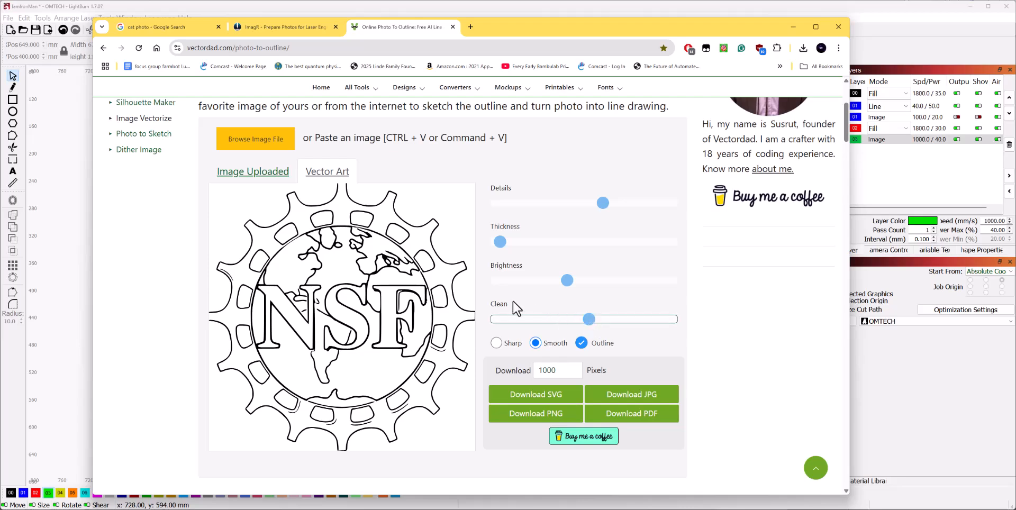
pyautogui.click(538, 397)
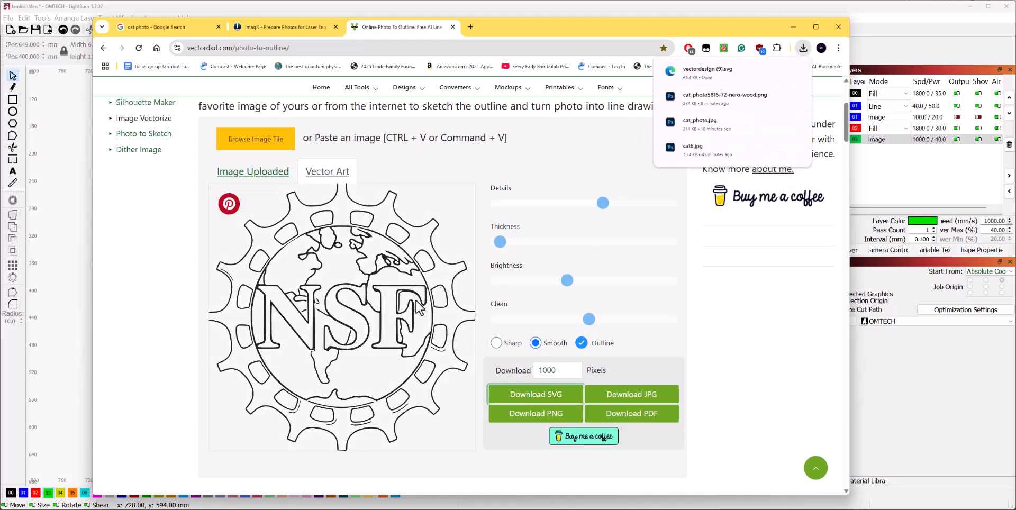
pyautogui.moveTo(711, 82)
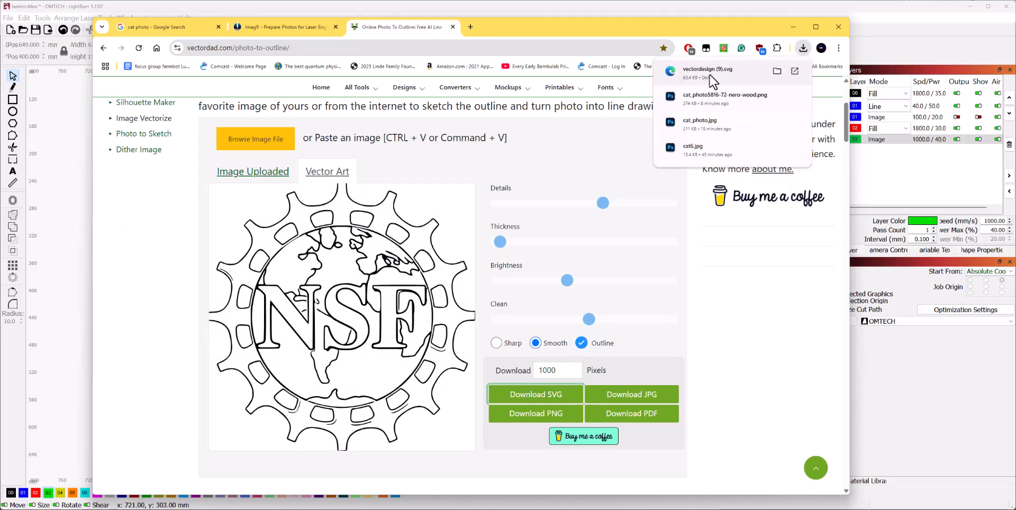
# Switch to LightBurn and import vectordesign (9).svg from the Downloads folder into the IamIronMan project.
pyautogui.click(60, 184)
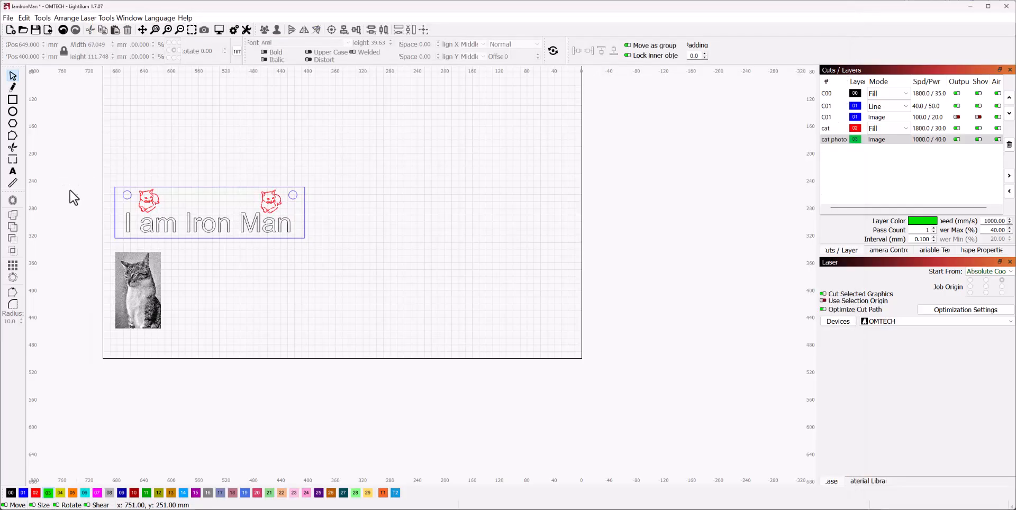
pyautogui.click(8, 18)
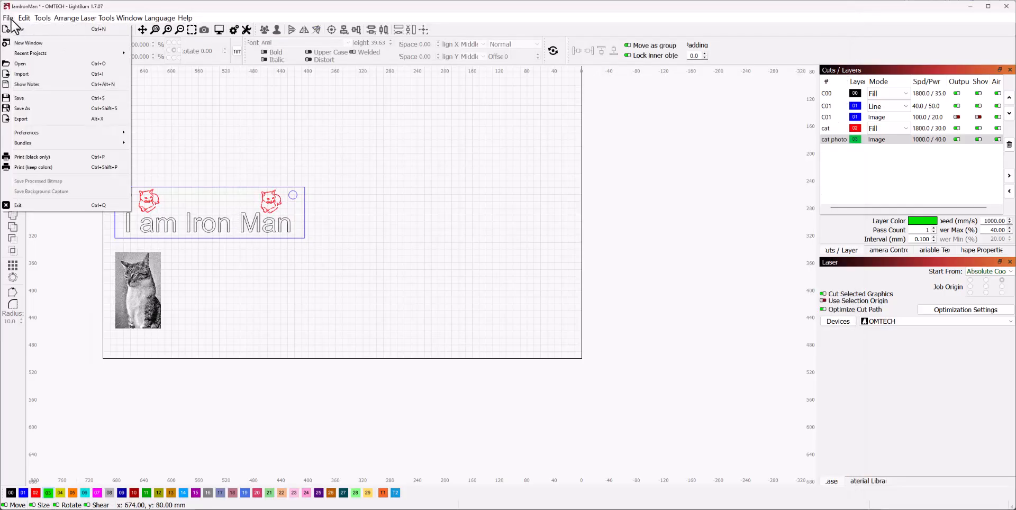
pyautogui.click(27, 73)
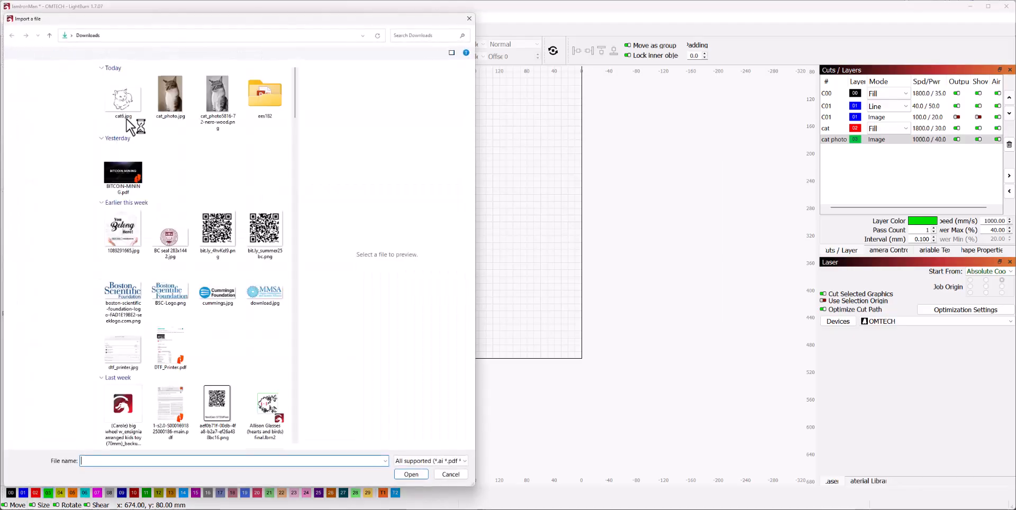
pyautogui.click(125, 103)
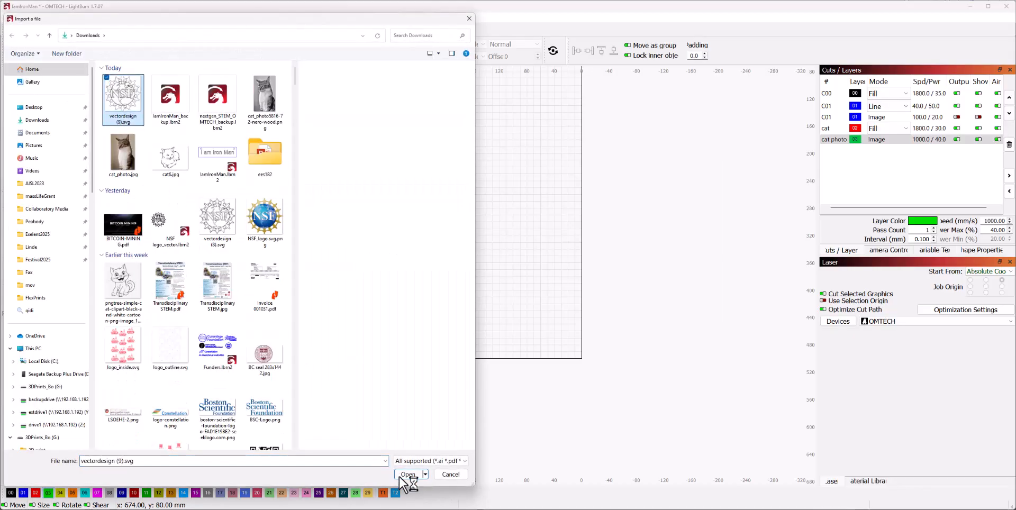
pyautogui.click(408, 474)
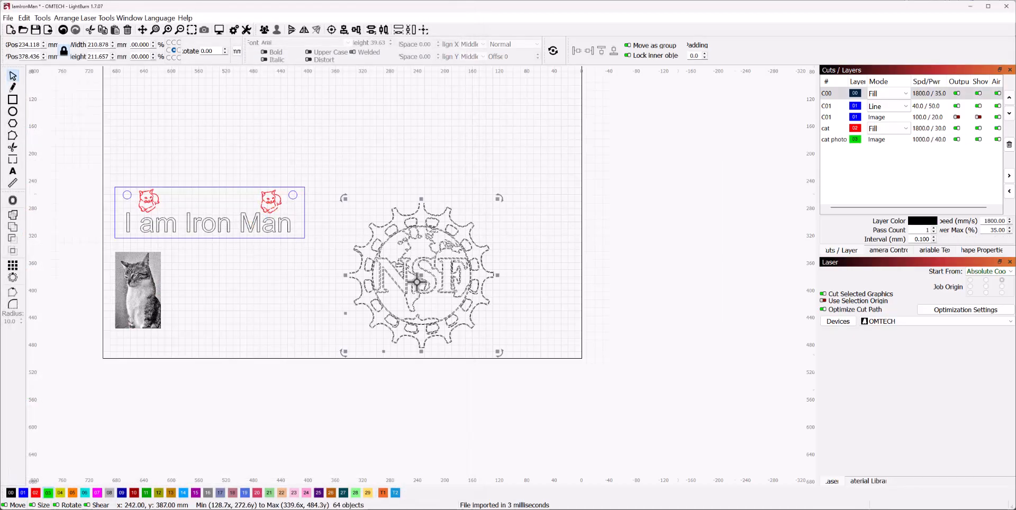
# Examine the imported NSF logo up close, checking separate contours of the globe, the gear cutouts and the letter N.
pyautogui.scroll(3, 420, 290)
pyautogui.click(617, 236)
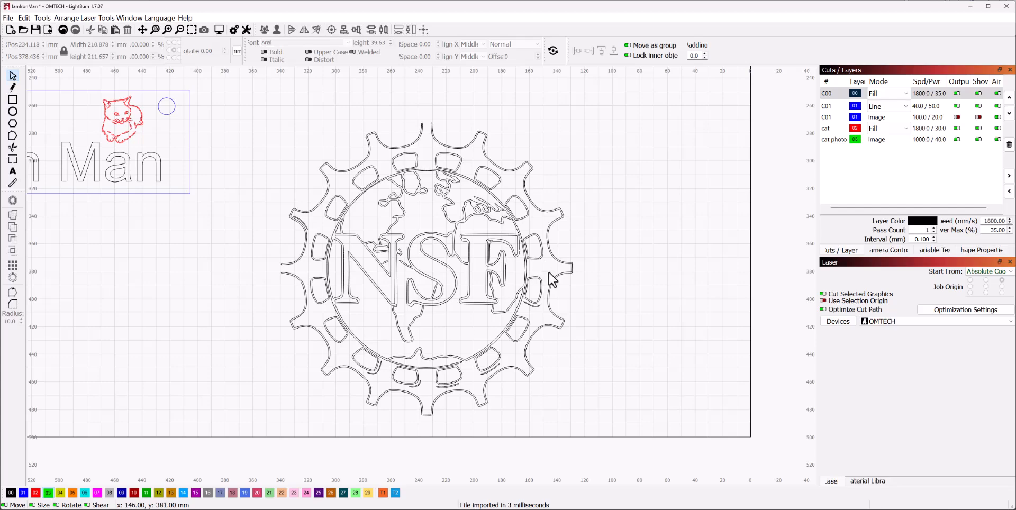
pyautogui.scroll(1, 550, 275)
pyautogui.scroll(-1, 369, 263)
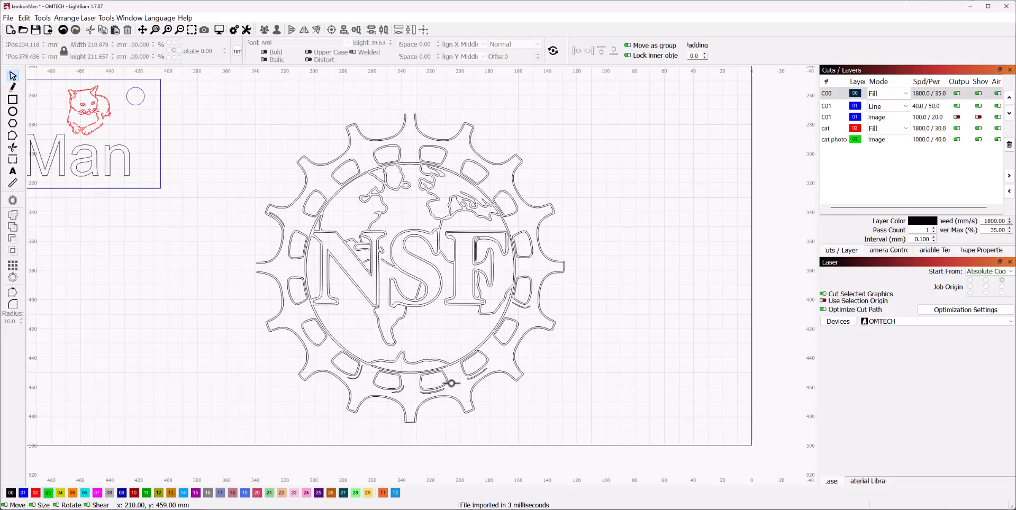
pyautogui.scroll(-1, 455, 351)
pyautogui.scroll(-1, 392, 228)
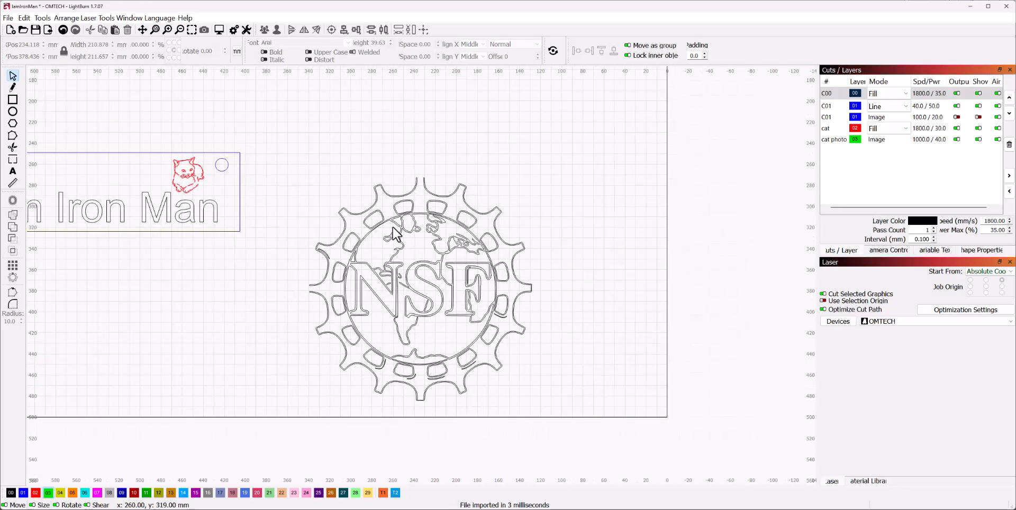
pyautogui.click(401, 231)
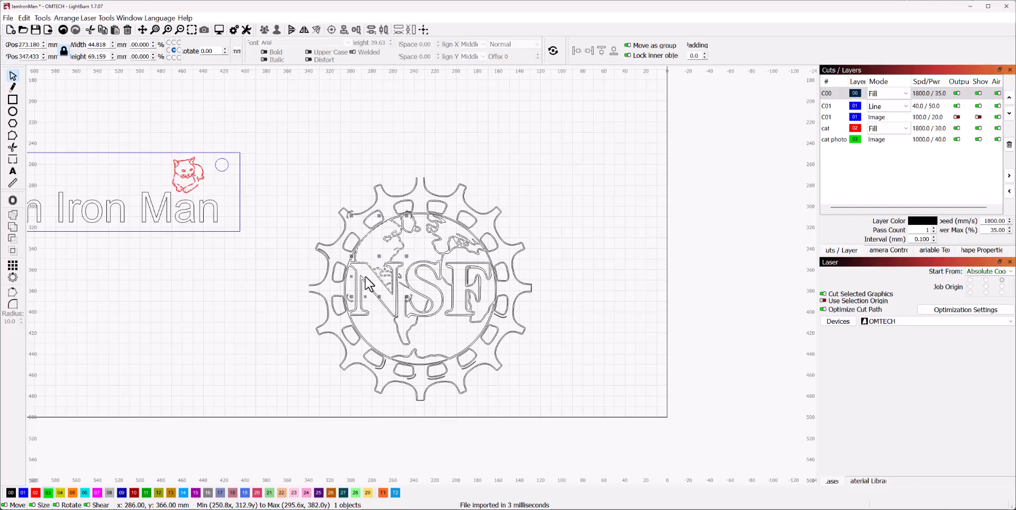
pyautogui.click(345, 241)
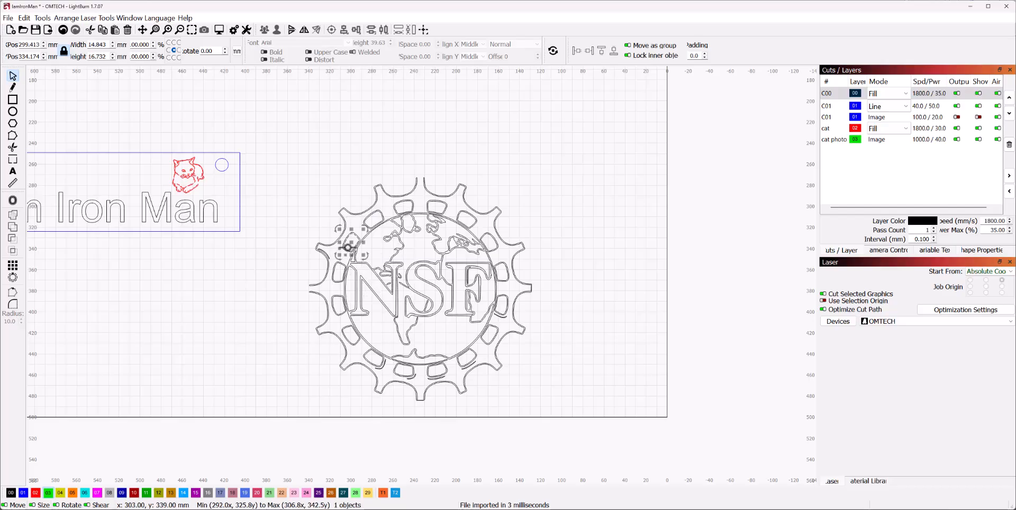
pyautogui.click(489, 242)
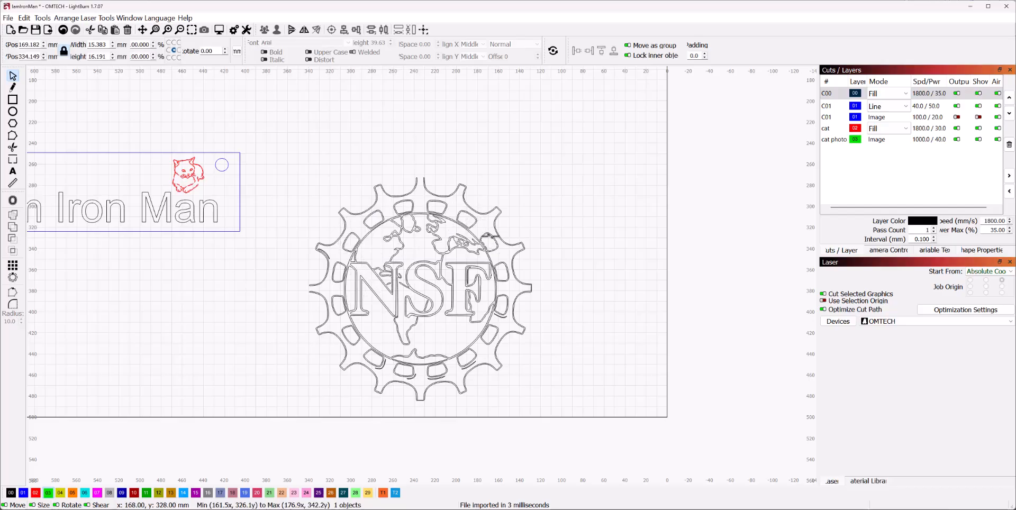
pyautogui.scroll(-1, 490, 241)
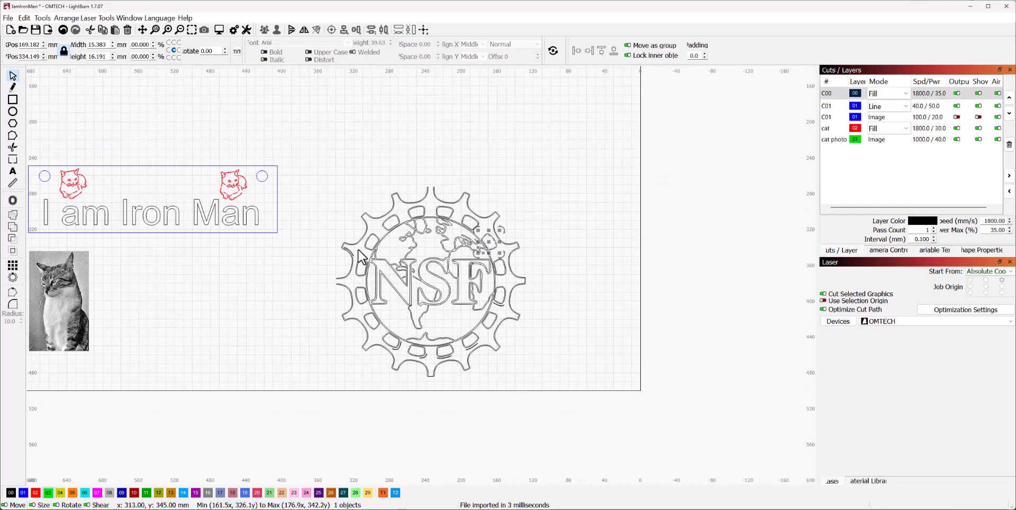
pyautogui.click(390, 279)
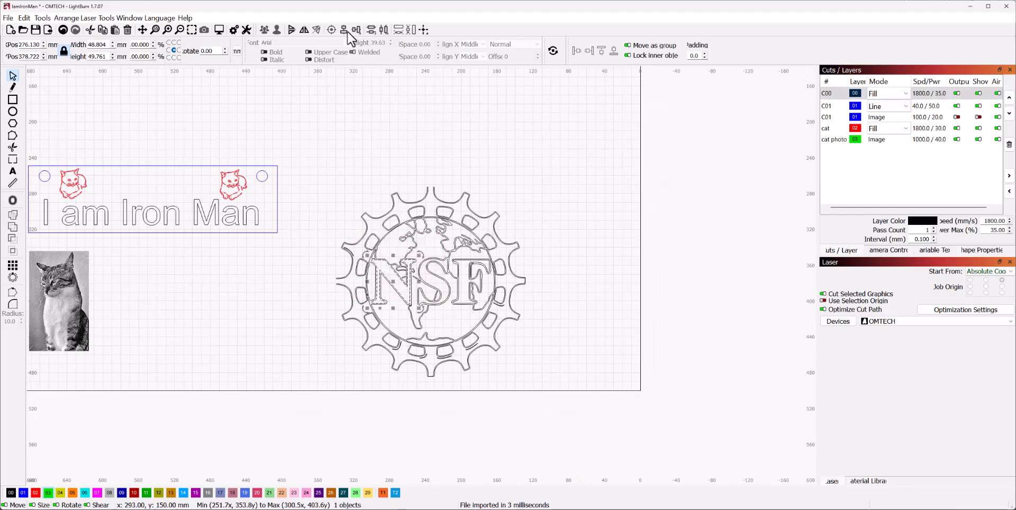
# Delete the five stray arc fragments beside the gear cutouts along the logo's lower edge and lower right side.
pyautogui.click(398, 347)
pyautogui.scroll(2, 398, 347)
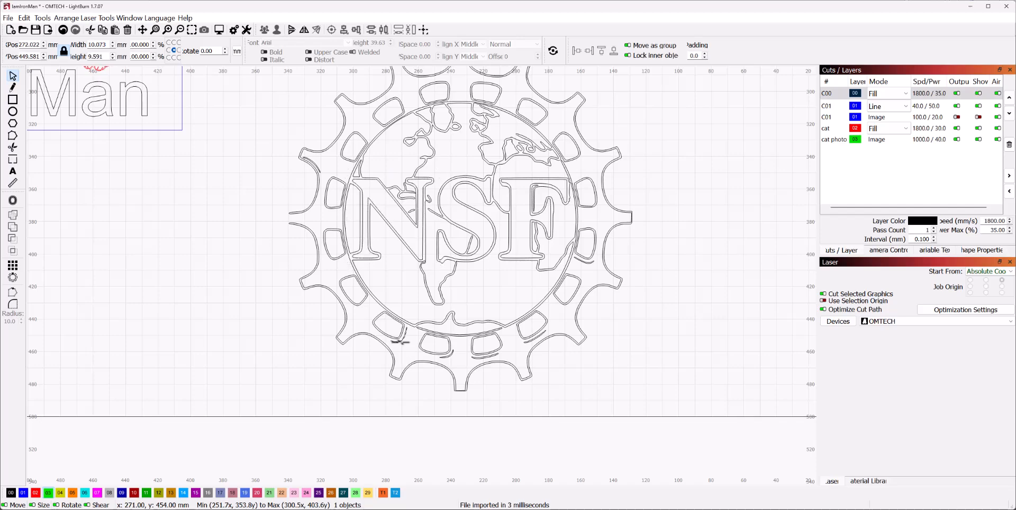
pyautogui.press('Delete')
pyautogui.click(450, 355)
pyautogui.press('Delete')
pyautogui.click(476, 358)
pyautogui.press('Delete')
pyautogui.click(529, 336)
pyautogui.press('Delete')
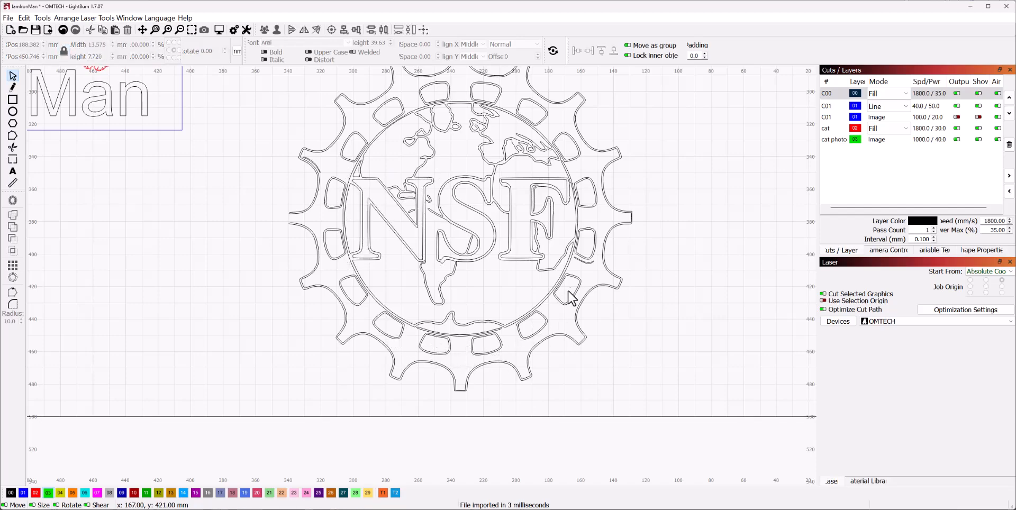
pyautogui.click(585, 265)
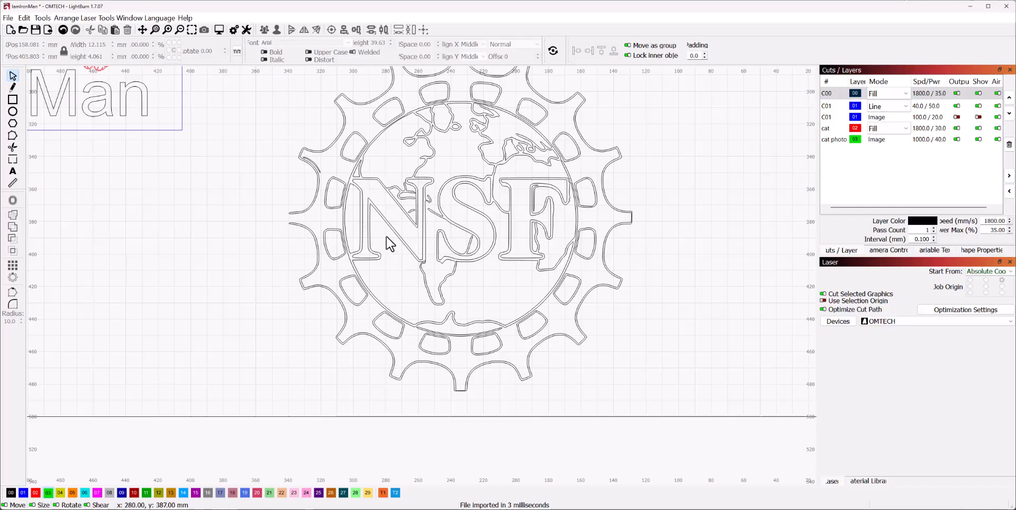
# Delete the small stray fragments around the right stem of the N, near the gap to the S.
pyautogui.scroll(1, 389, 248)
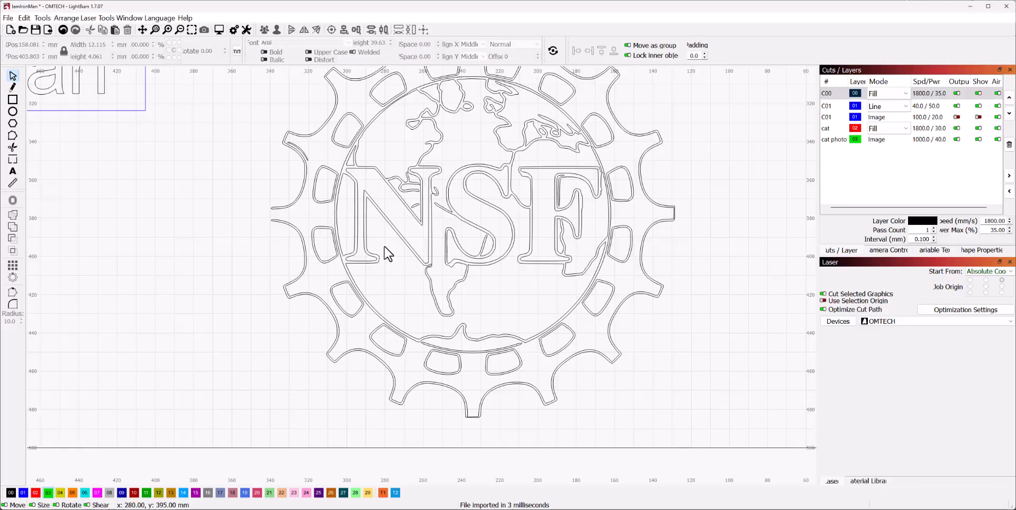
pyautogui.scroll(-1, 514, 229)
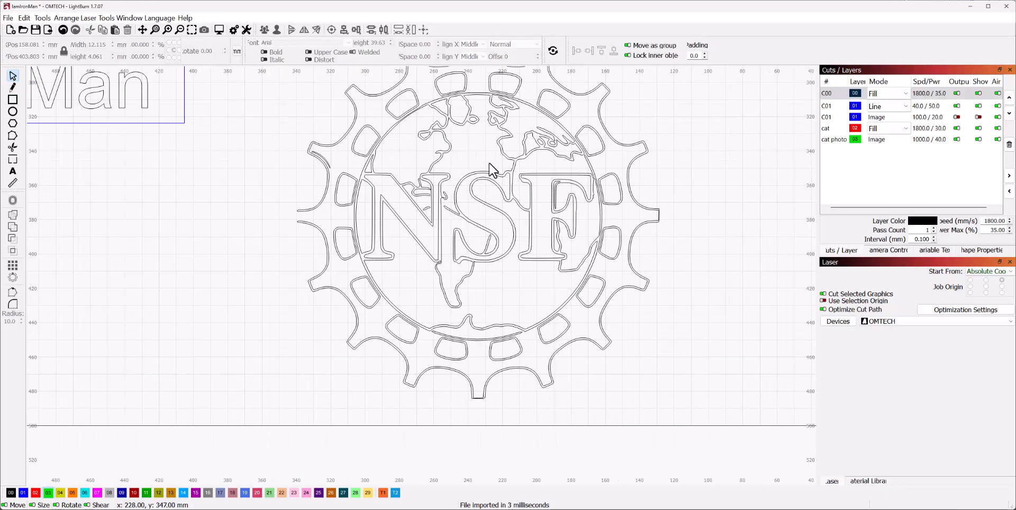
pyautogui.click(426, 209)
pyautogui.press('Delete')
pyautogui.click(484, 242)
pyautogui.scroll(1, 494, 245)
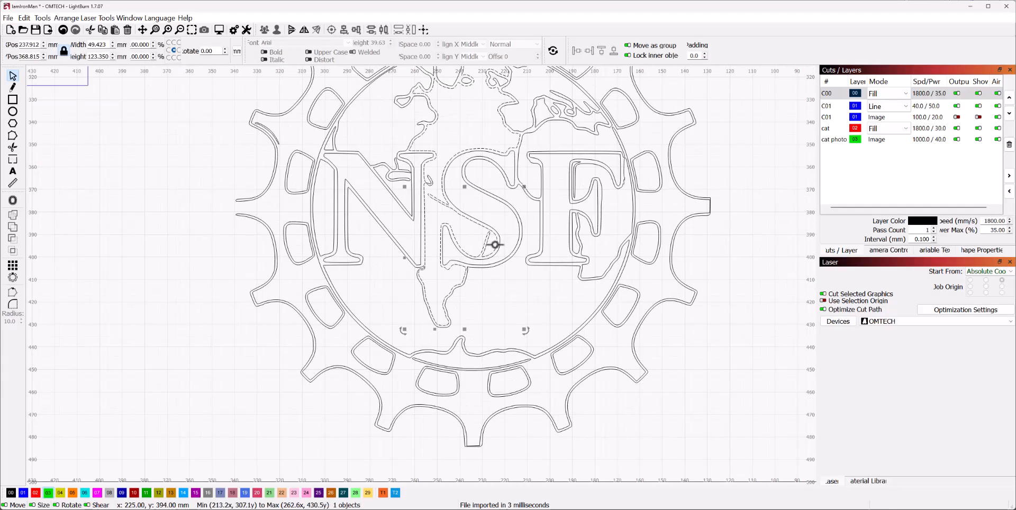
pyautogui.scroll(3, 476, 229)
pyautogui.click(407, 160)
pyautogui.click(416, 203)
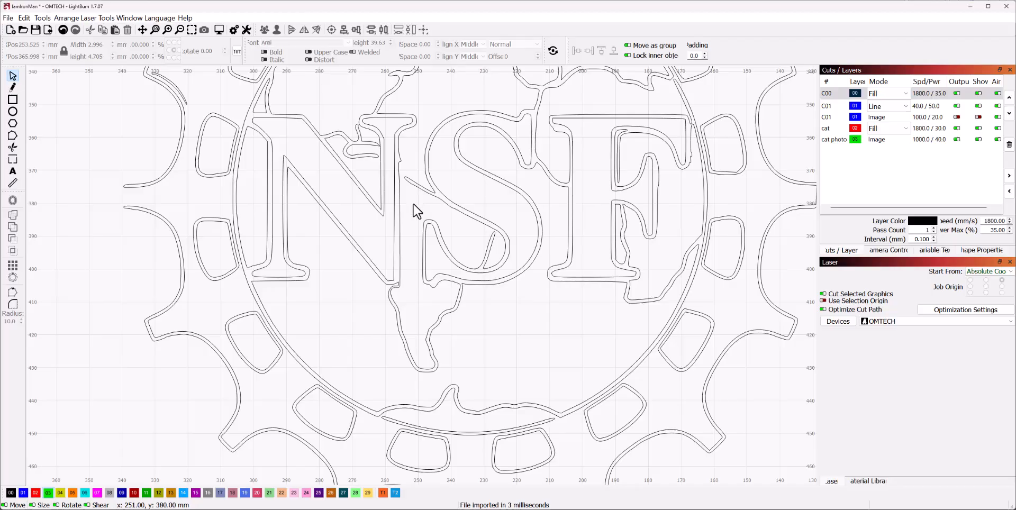
pyautogui.scroll(-2, 417, 209)
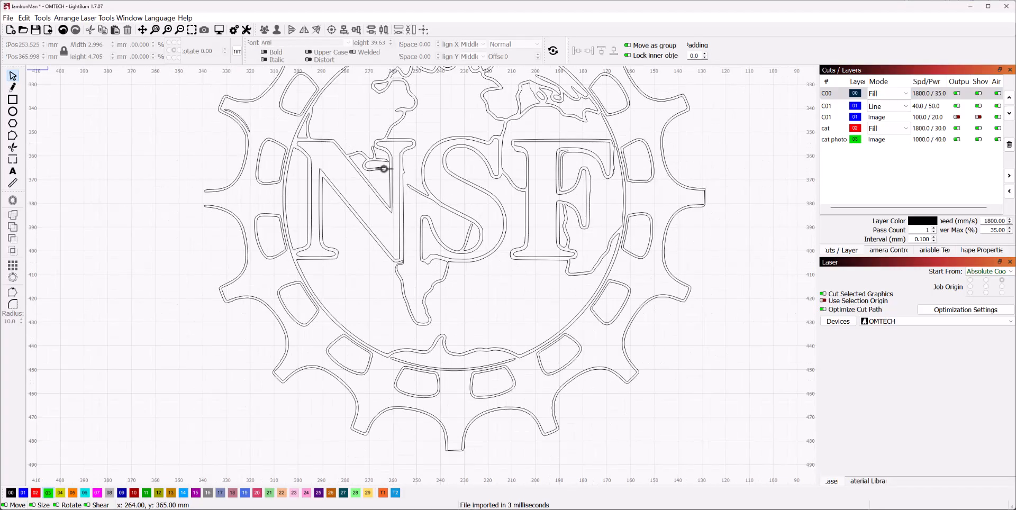
# Select the inner outlines of the letters N, S and F together and assign them to the red layer 02.
pyautogui.click(527, 149)
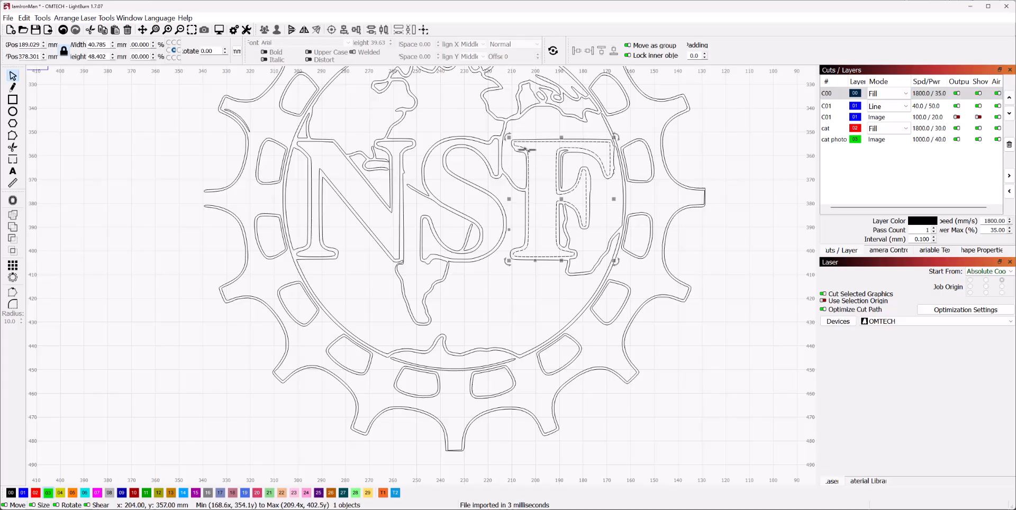
pyautogui.click(389, 150)
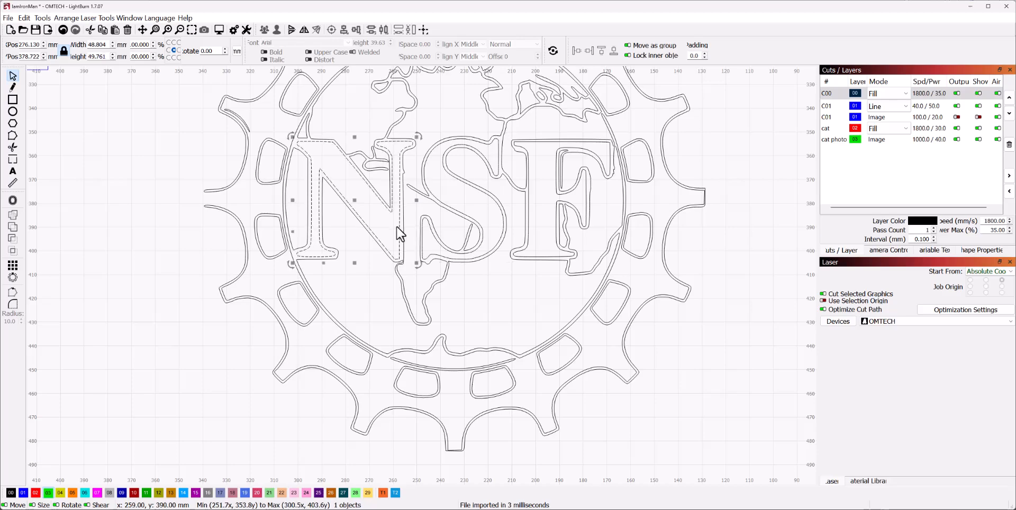
pyautogui.scroll(-4, 490, 292)
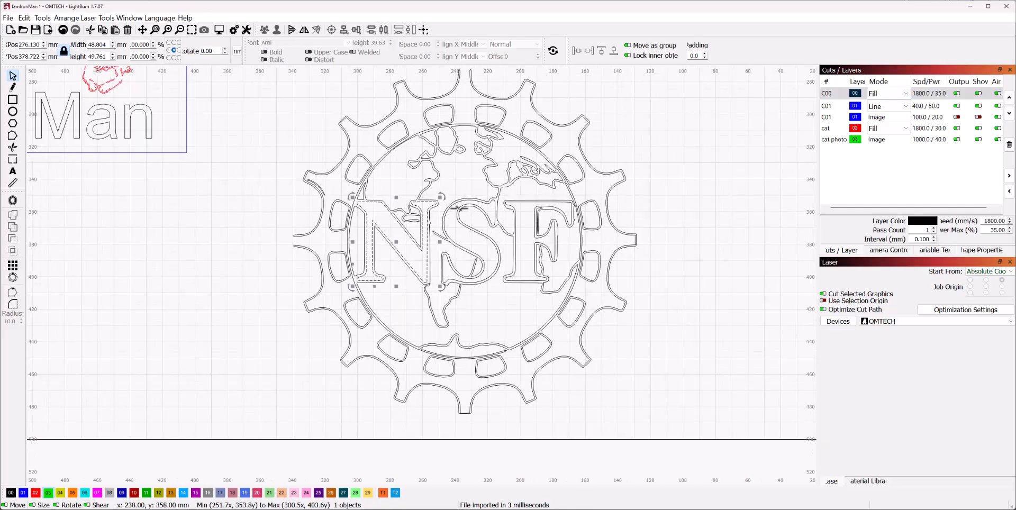
pyautogui.scroll(5, 460, 208)
pyautogui.keyDown('shift'); pyautogui.click(457, 230); pyautogui.keyUp('shift')
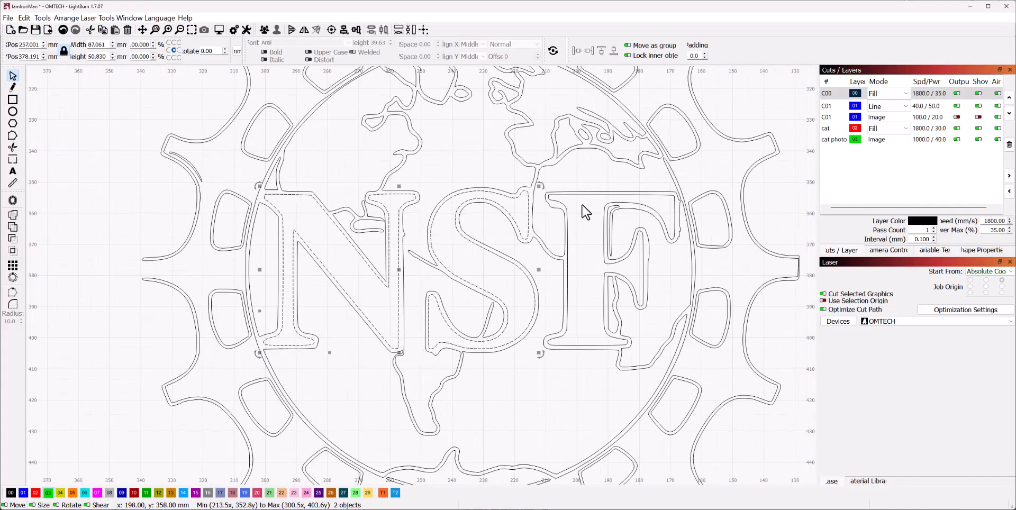
pyautogui.keyDown('shift'); pyautogui.click(554, 199); pyautogui.keyUp('shift')
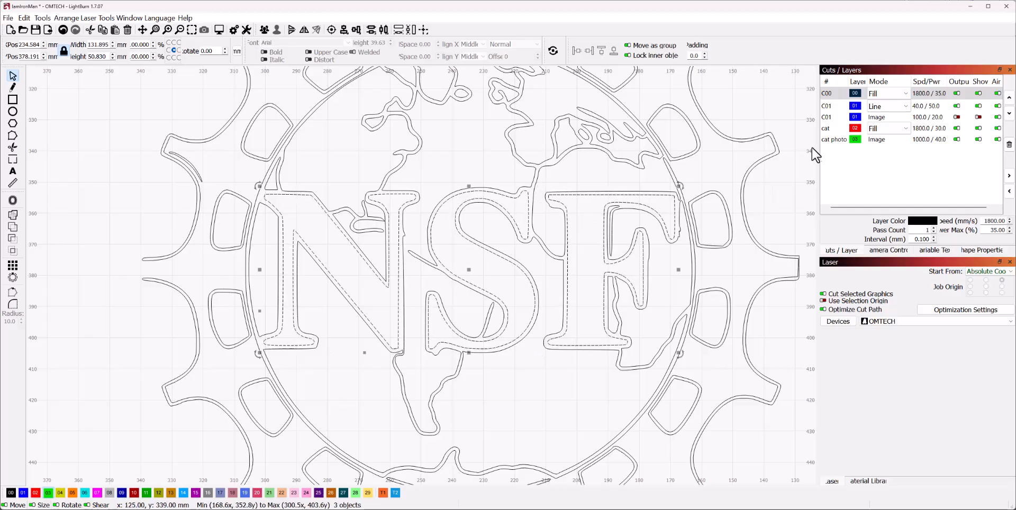
pyautogui.click(35, 494)
# Select the whole NSF logo and preview its engraving with the letters on the red fill layer.
pyautogui.scroll(-5, 210, 370)
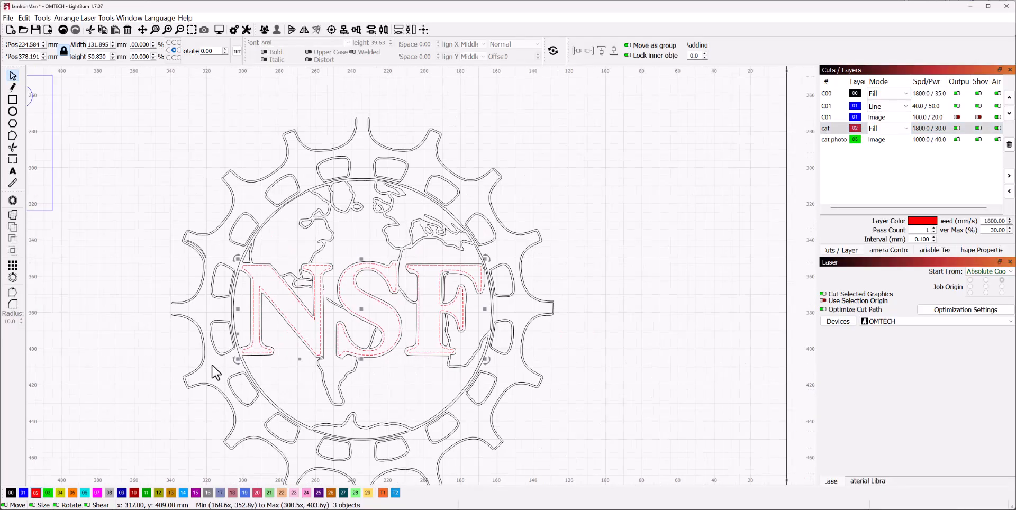
pyautogui.scroll(-5, 101, 288)
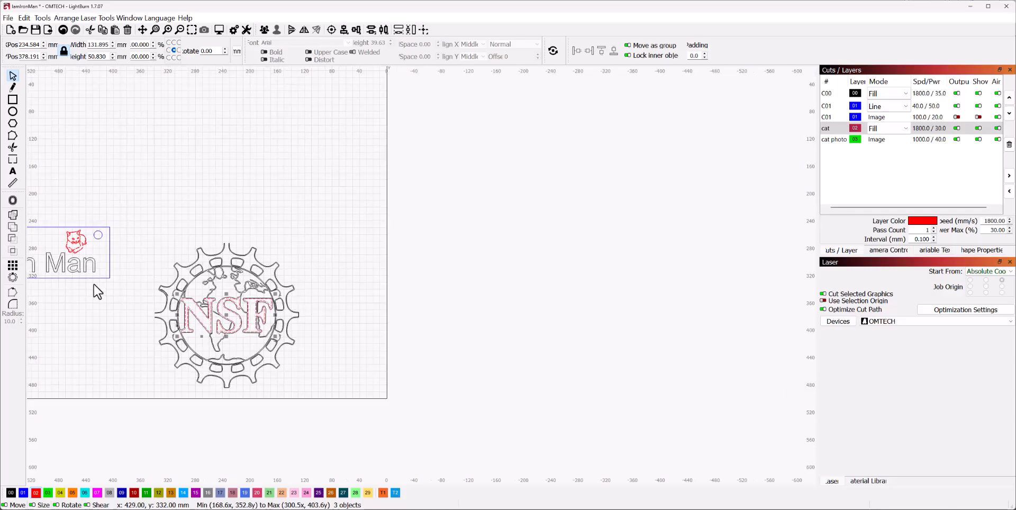
pyautogui.scroll(5, 160, 350)
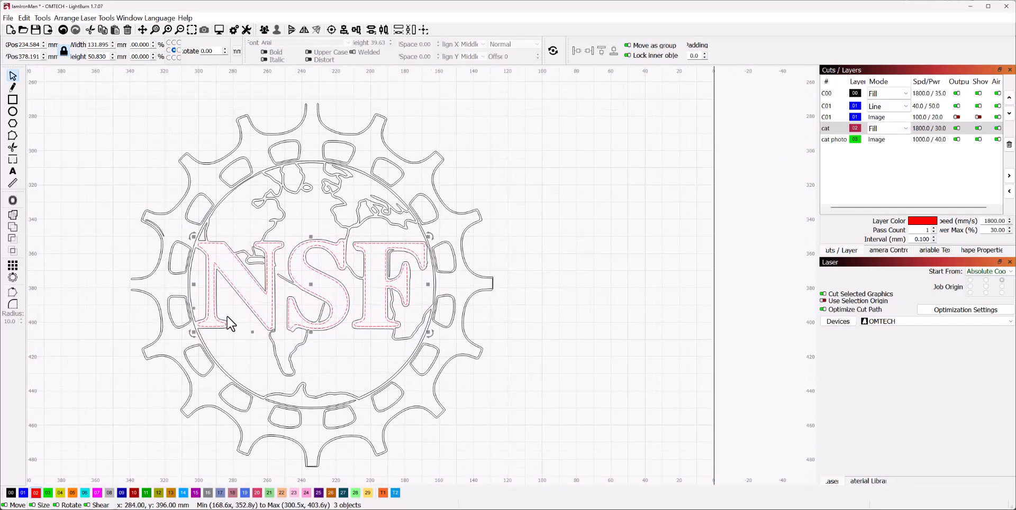
pyautogui.moveTo(132, 135); pyautogui.dragTo(480, 463)
pyautogui.click(219, 29)
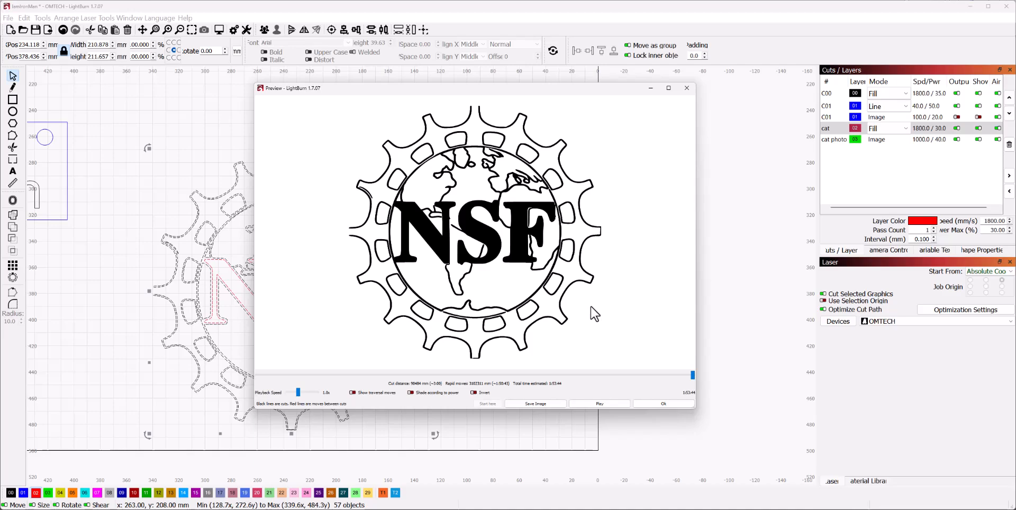
pyautogui.click(662, 404)
# Assign both outlines of the two gear cutouts at the logo's upper right to the red layer 02.
pyautogui.scroll(1, 360, 203)
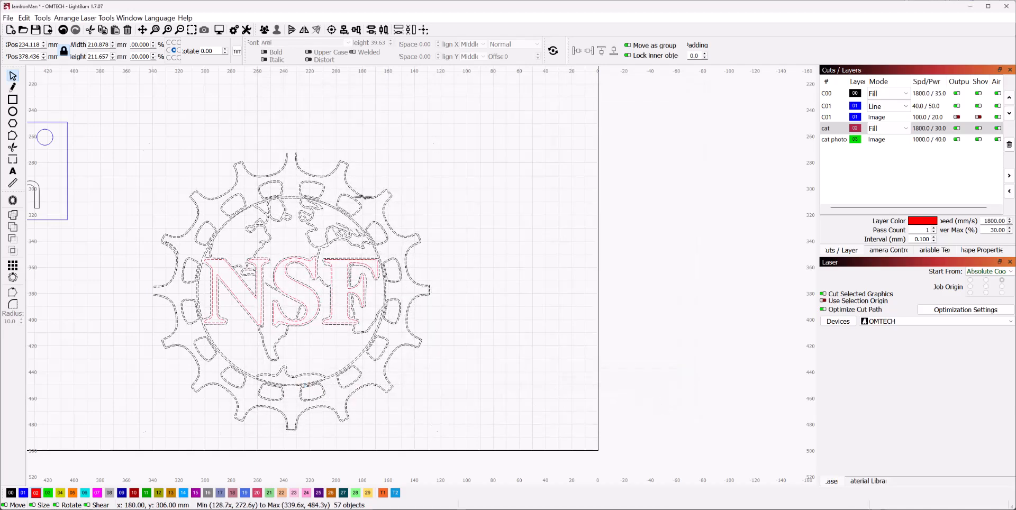
pyautogui.scroll(2, 360, 202)
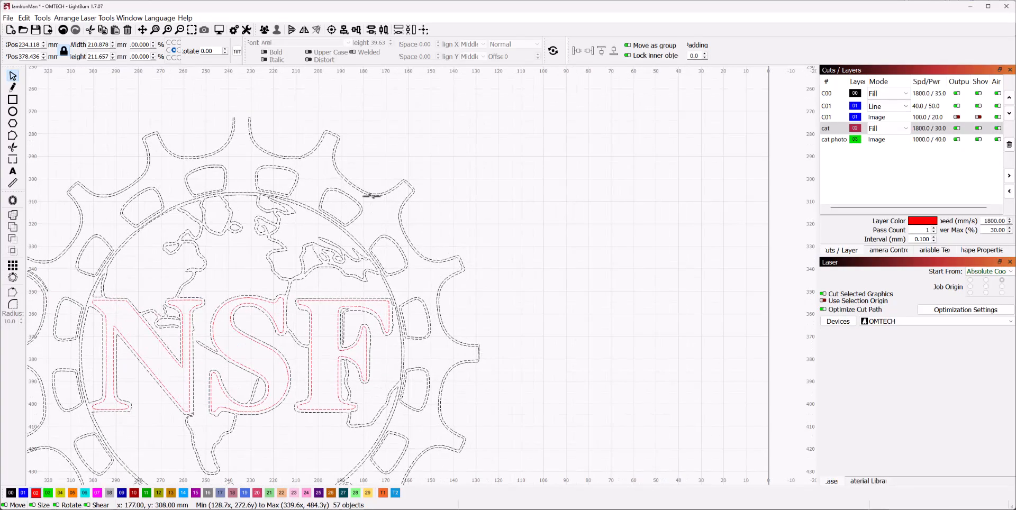
pyautogui.click(331, 191)
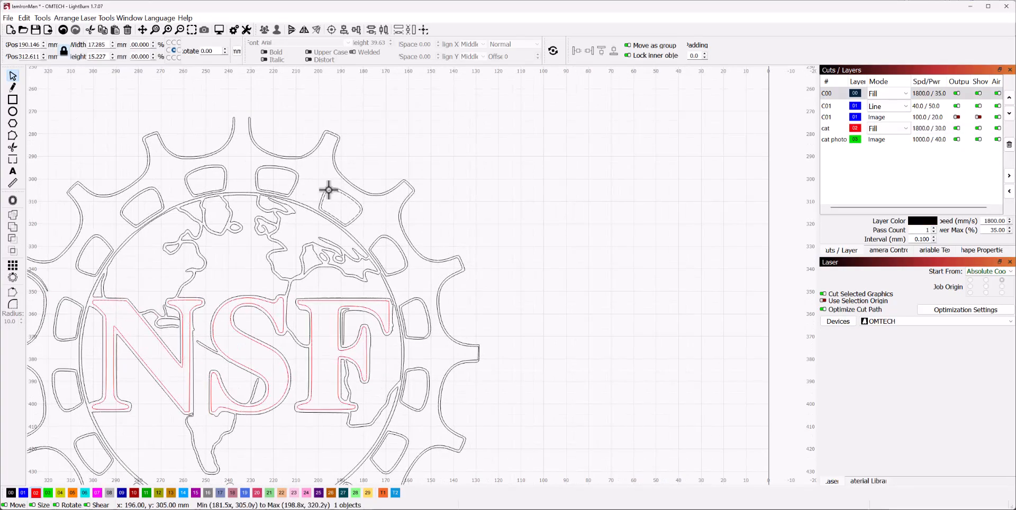
pyautogui.keyDown('shift'); pyautogui.click(338, 189); pyautogui.keyUp('shift')
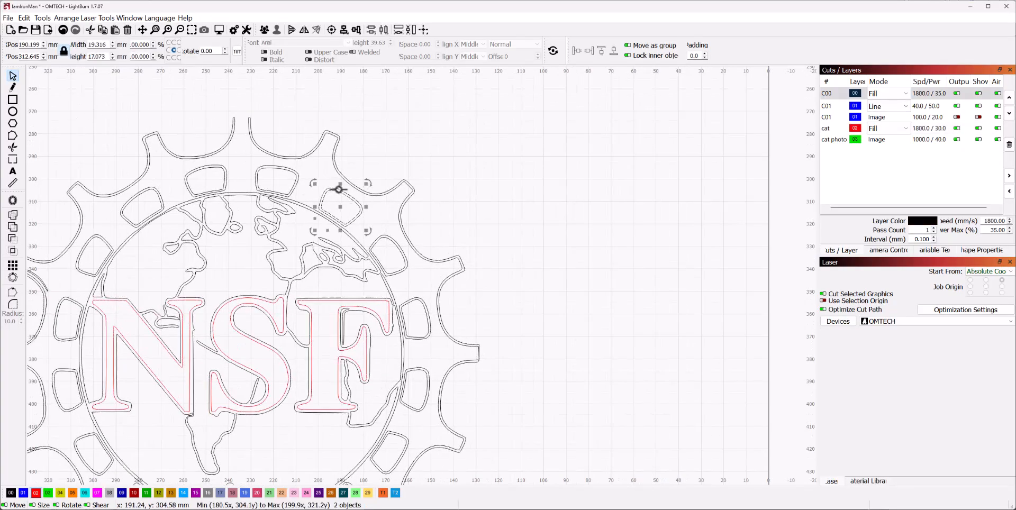
pyautogui.keyDown('shift'); pyautogui.click(293, 169); pyautogui.keyUp('shift')
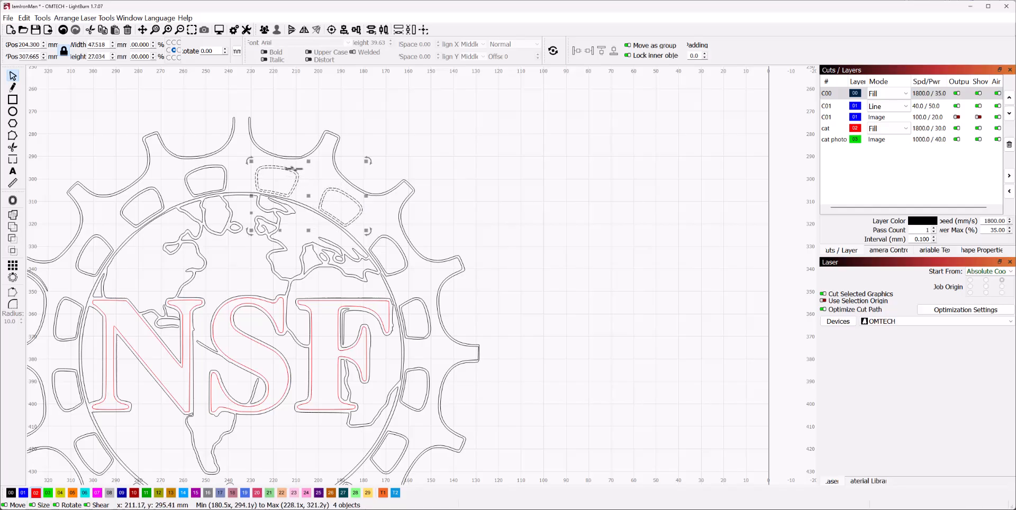
pyautogui.click(35, 492)
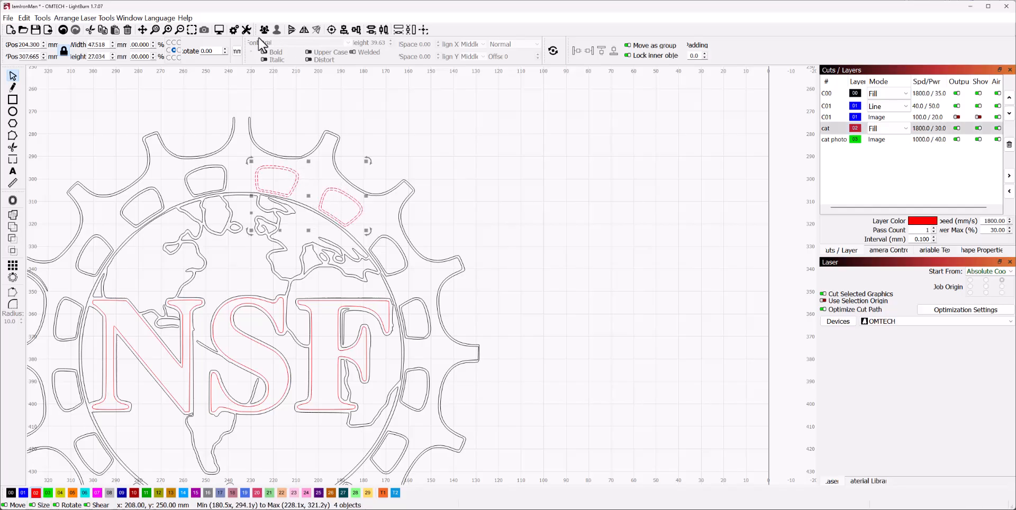
# Preview the complete logo again to check how the two cutouts on the red layer engrave.
pyautogui.scroll(-5, 229, 129)
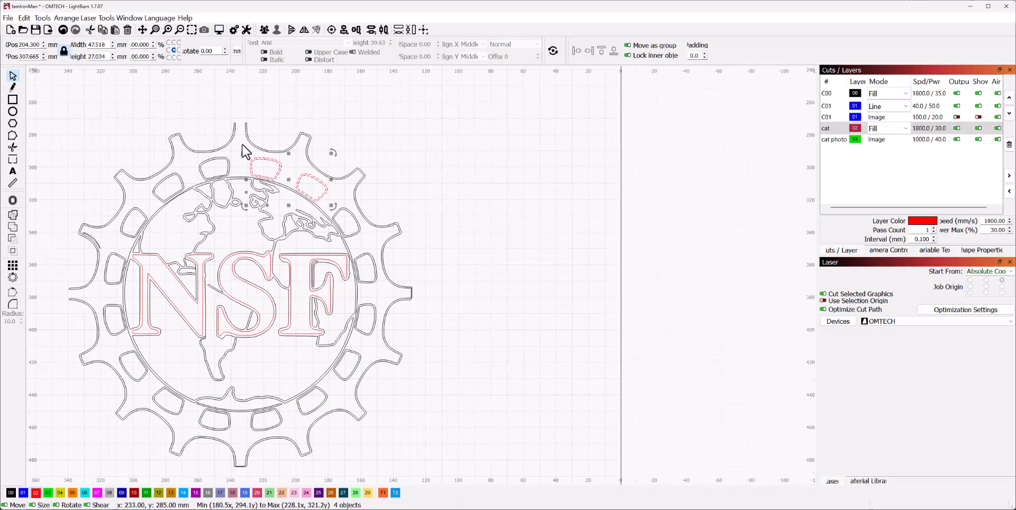
pyautogui.moveTo(137, 117); pyautogui.dragTo(379, 350)
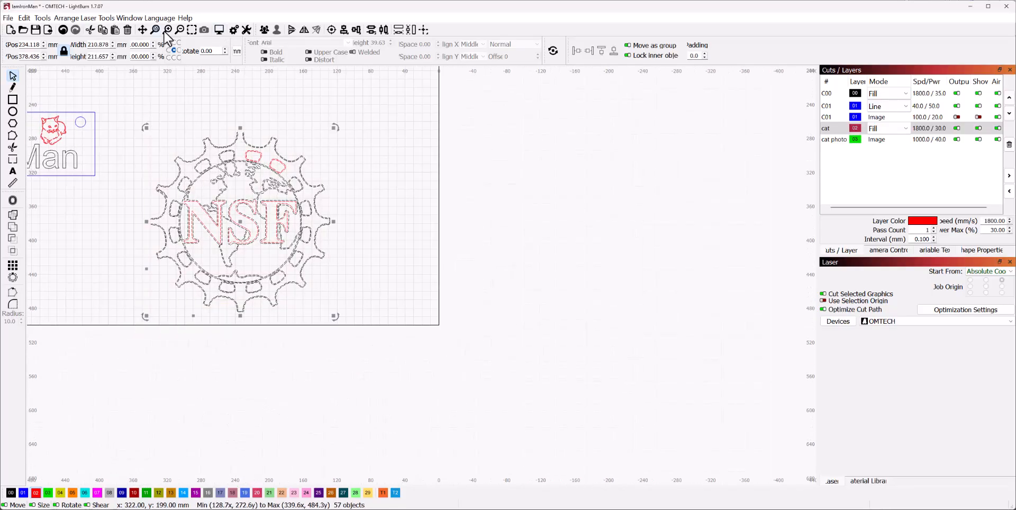
pyautogui.click(219, 30)
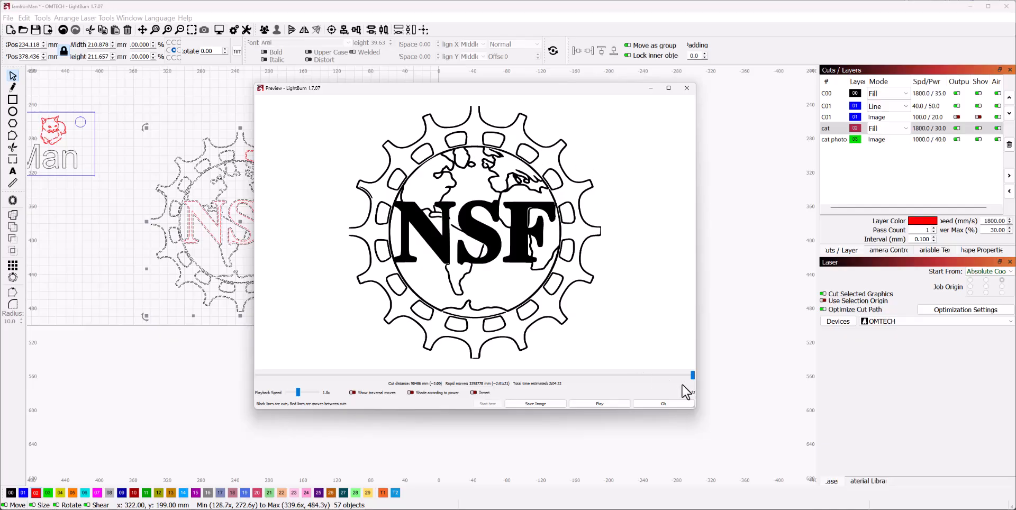
pyautogui.click(669, 404)
pyautogui.scroll(2, 320, 198)
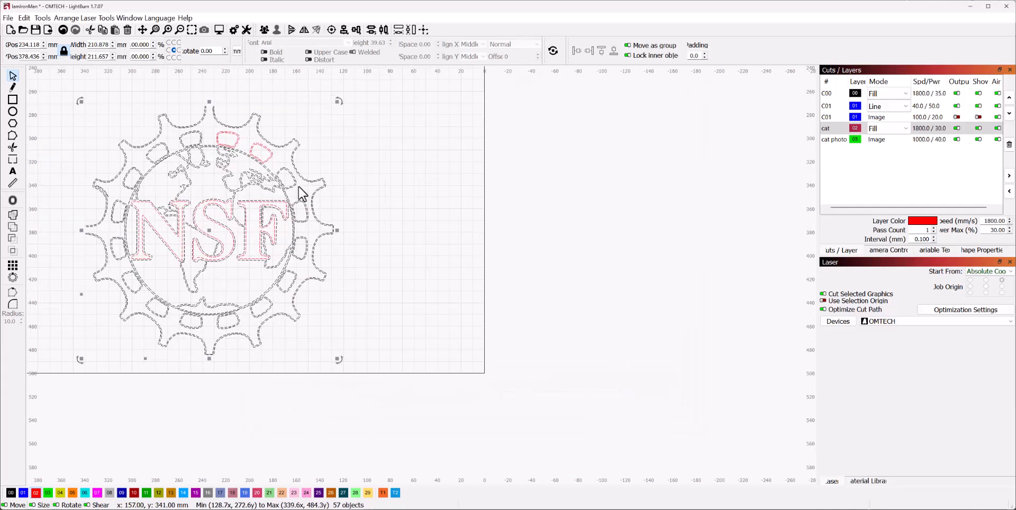
# Undo the assignment of both outlines of the two upper gear cutouts to the red layer.
pyautogui.hotkey('ctrl', 'z')
pyautogui.hotkey('ctrl', 'z')
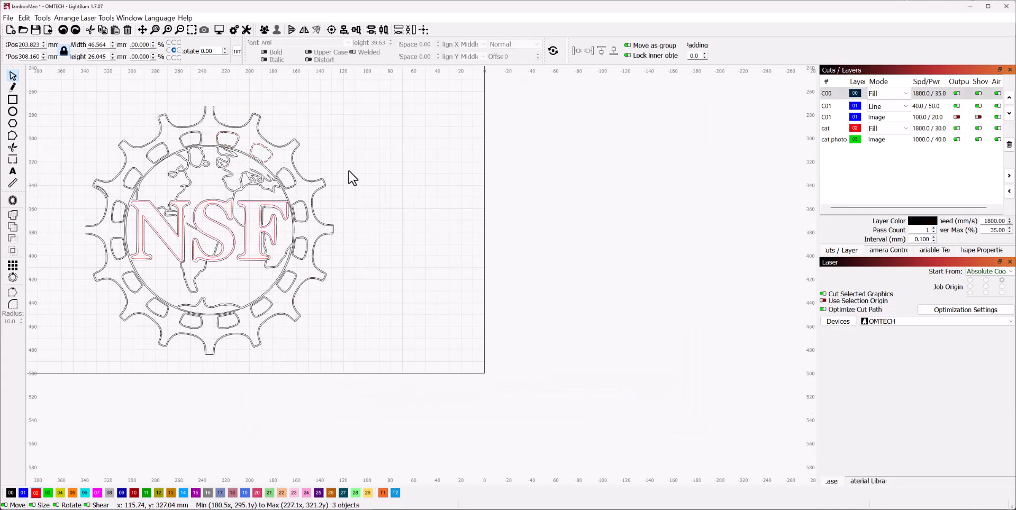
# Assign only the inner outlines of the two gear cutouts at the logo's upper right to the red layer 02.
pyautogui.click(261, 152)
pyautogui.scroll(3, 265, 152)
pyautogui.keyDown('shift'); pyautogui.click(192, 111); pyautogui.keyUp('shift')
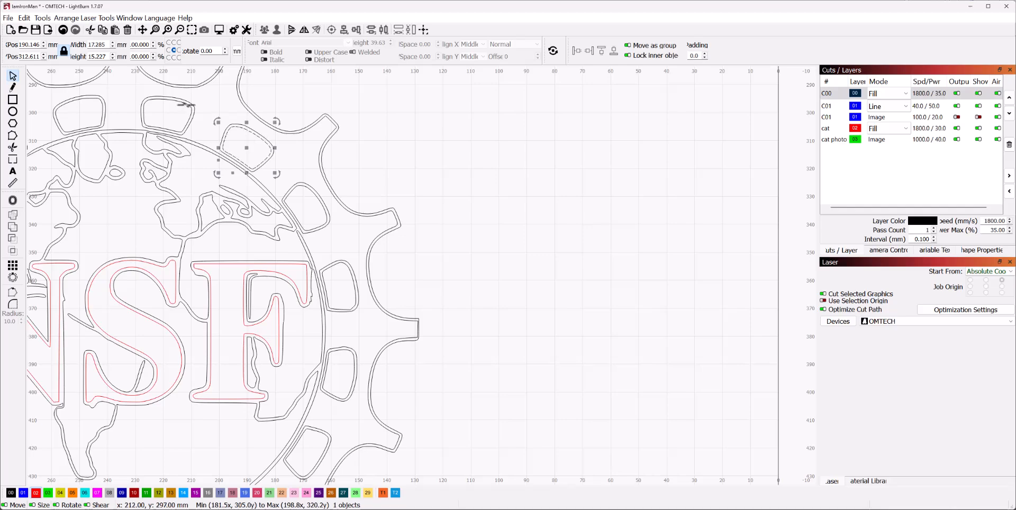
pyautogui.click(35, 493)
pyautogui.click(445, 178)
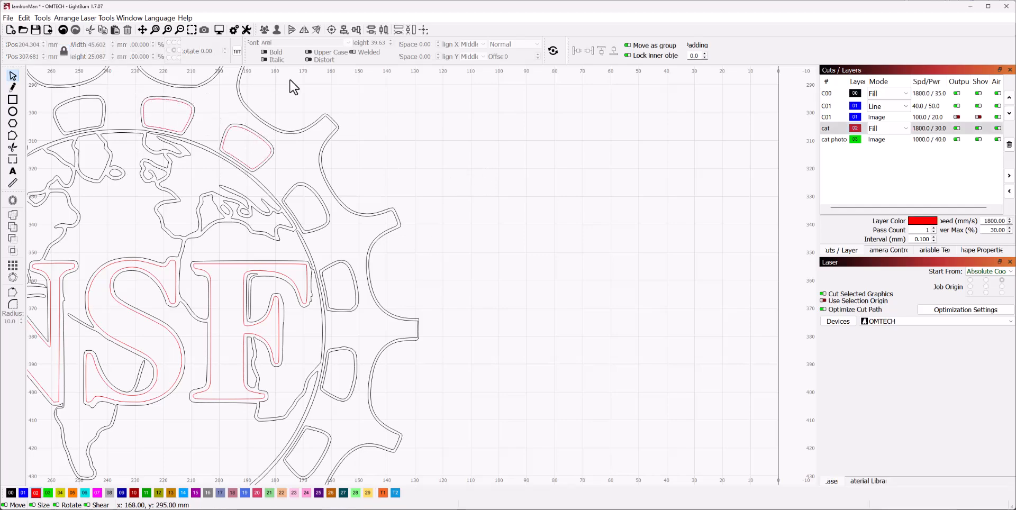
# Select the whole NSF logo and preview how the two cutouts engrave with their inner outlines on the red layer.
pyautogui.scroll(-6, 232, 118)
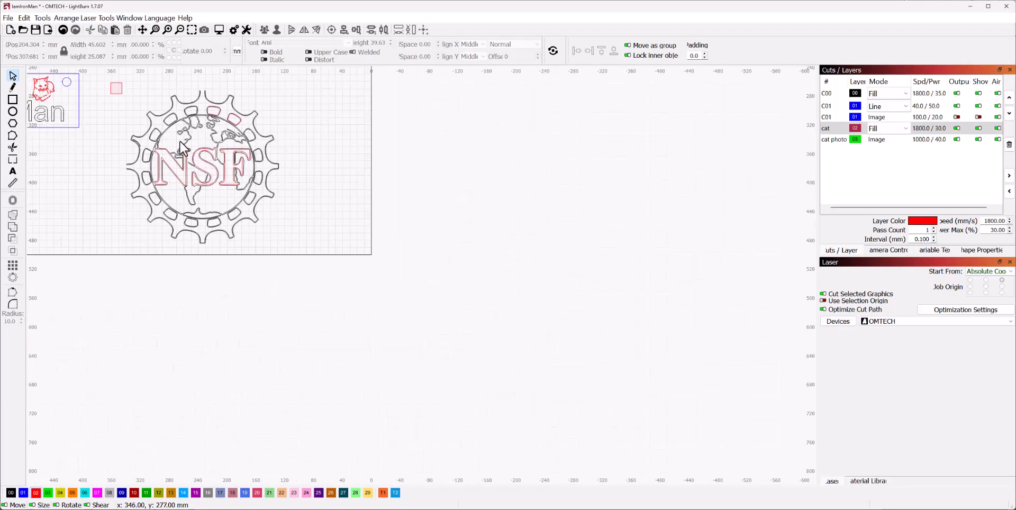
pyautogui.moveTo(111, 82); pyautogui.dragTo(335, 269)
pyautogui.click(219, 30)
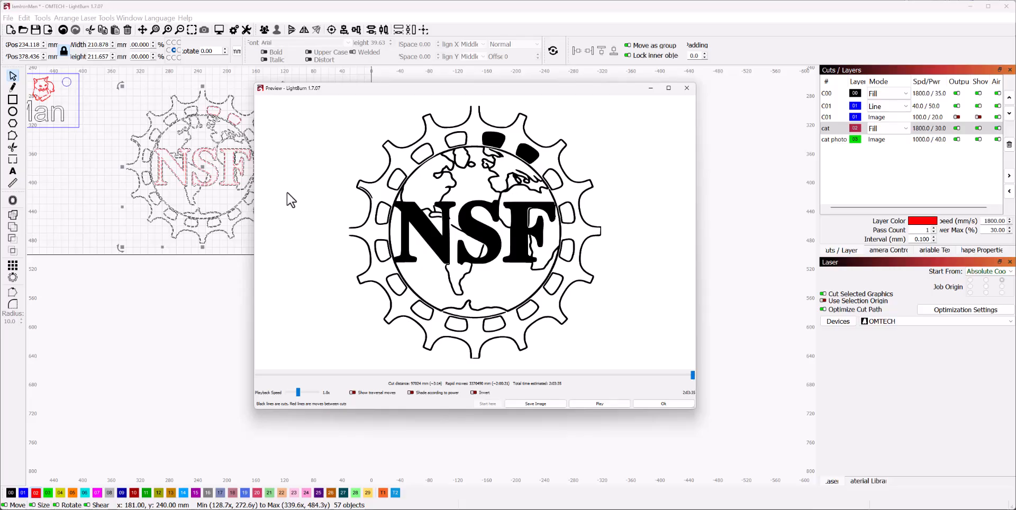
pyautogui.click(664, 404)
# Undo the assignment of the two cutouts' inner outlines to the red layer.
pyautogui.scroll(2, 248, 206)
pyautogui.click(315, 204)
pyautogui.hotkey('ctrl', 'z')
pyautogui.click(320, 196)
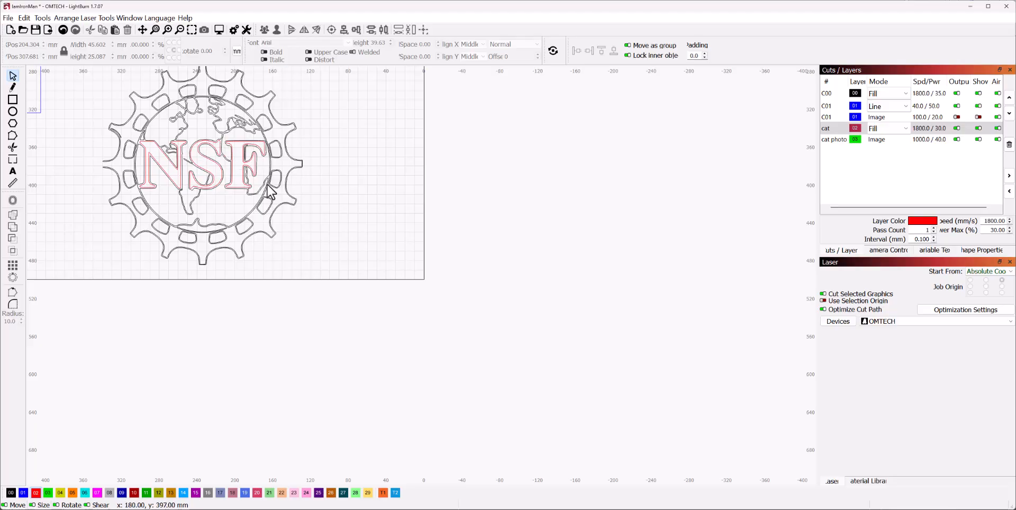
# Delete the stray triangular fragment above the letter N's upper-left corner and the stray sliver on the gear tooth at the logo's upper left.
pyautogui.scroll(-3, 218, 178)
pyautogui.scroll(4, 147, 133)
pyautogui.scroll(6, 149, 140)
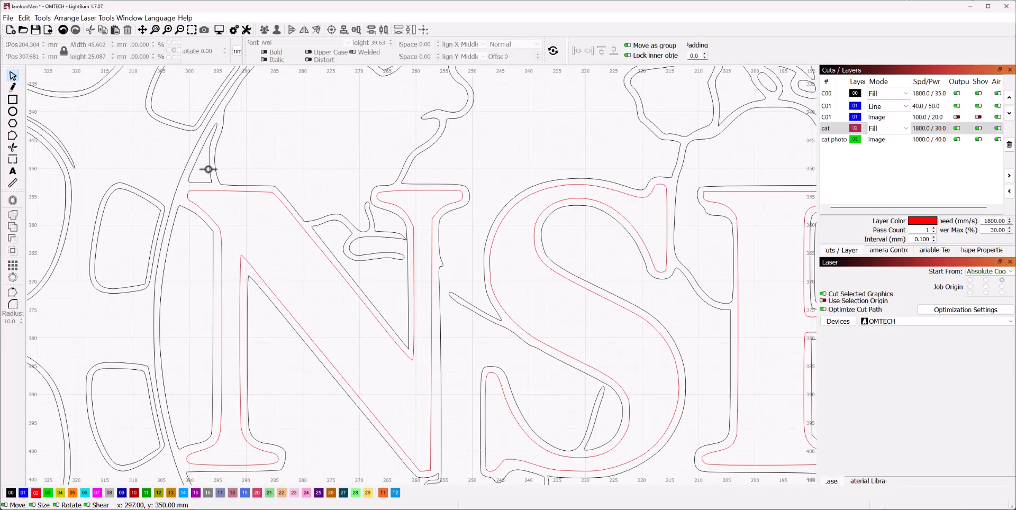
pyautogui.click(208, 183)
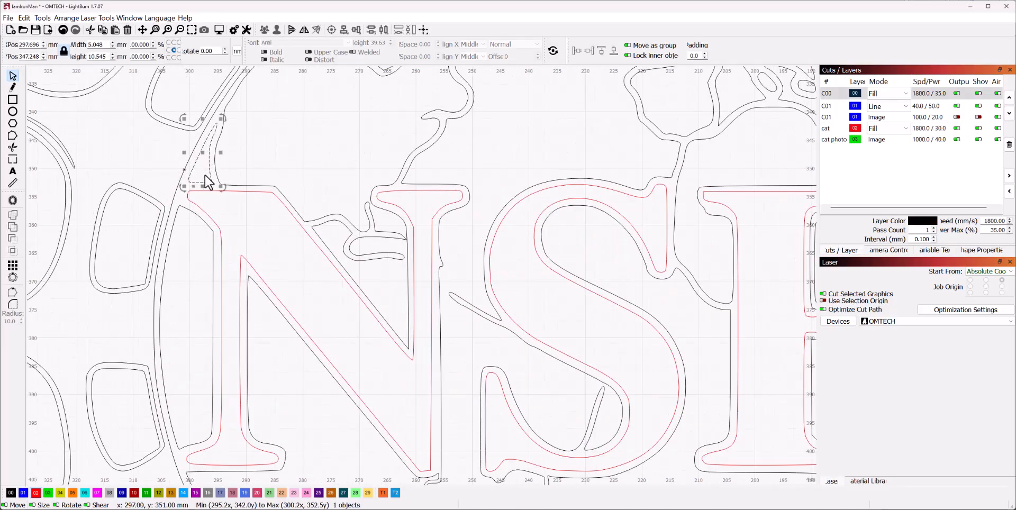
pyautogui.scroll(-3, 157, 165)
pyautogui.click(118, 153)
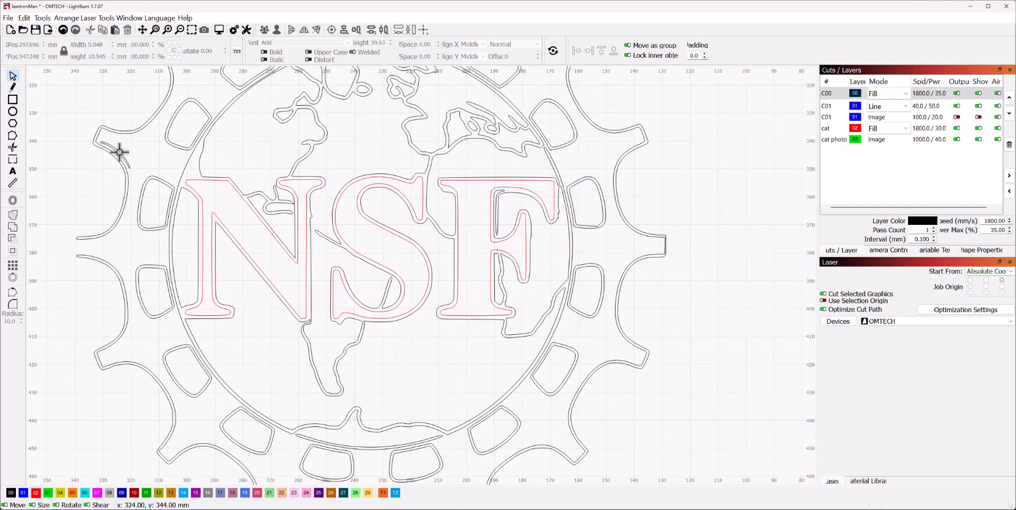
pyautogui.click(123, 160)
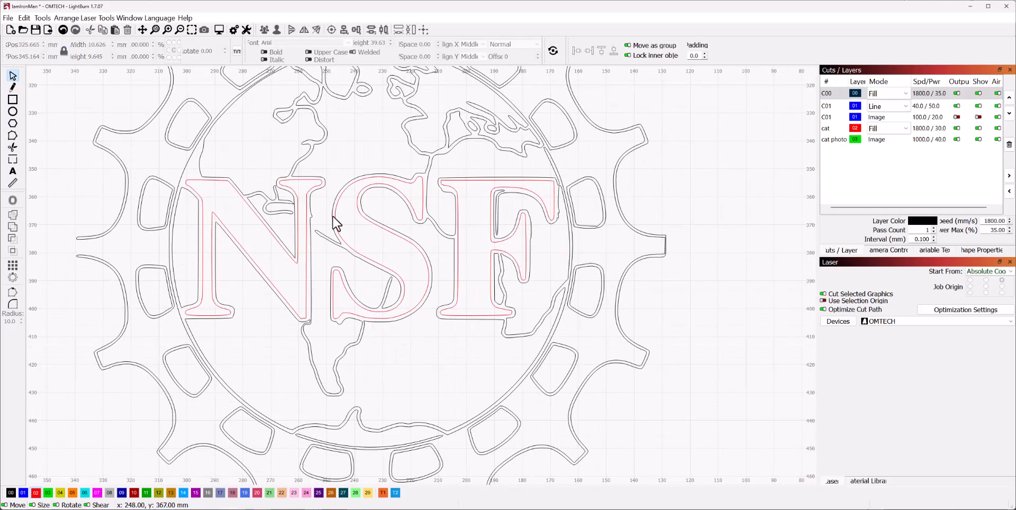
# Draw a thin rectangle about 7.6 by 0.9 mm across the open end of the gear's top tooth.
pyautogui.scroll(-2, 422, 181)
pyautogui.scroll(-3, 382, 158)
pyautogui.scroll(3, 377, 106)
pyautogui.scroll(5, 386, 121)
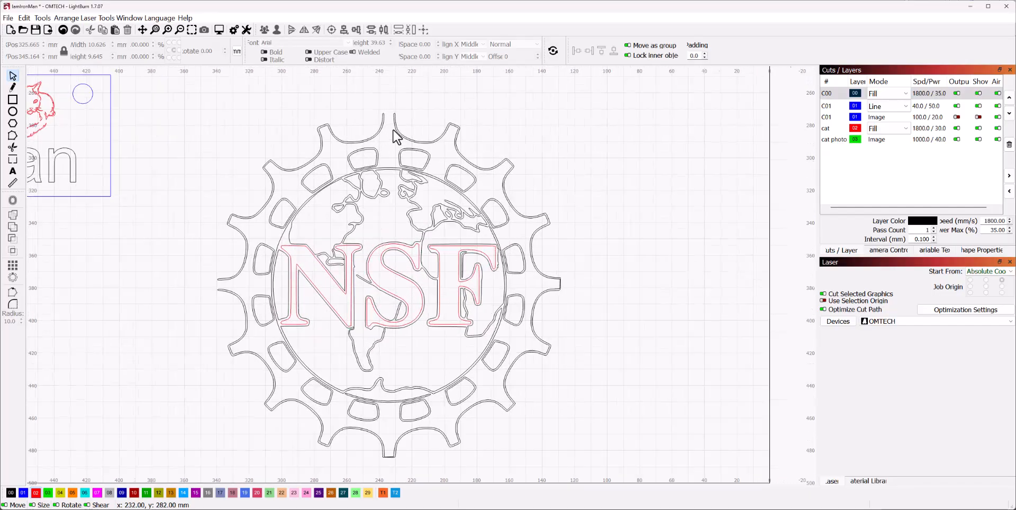
pyautogui.scroll(1, 384, 154)
pyautogui.scroll(-3, 385, 148)
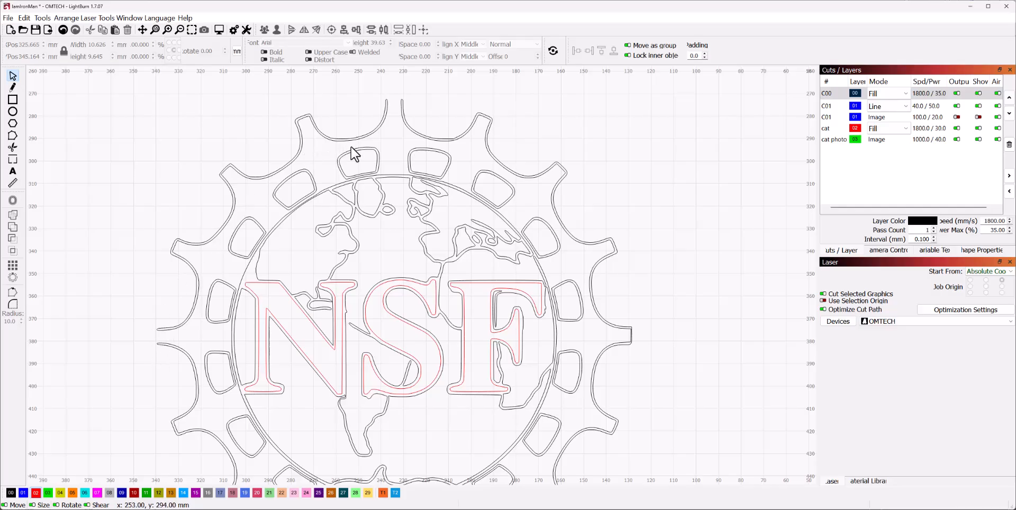
pyautogui.scroll(-1, 351, 154)
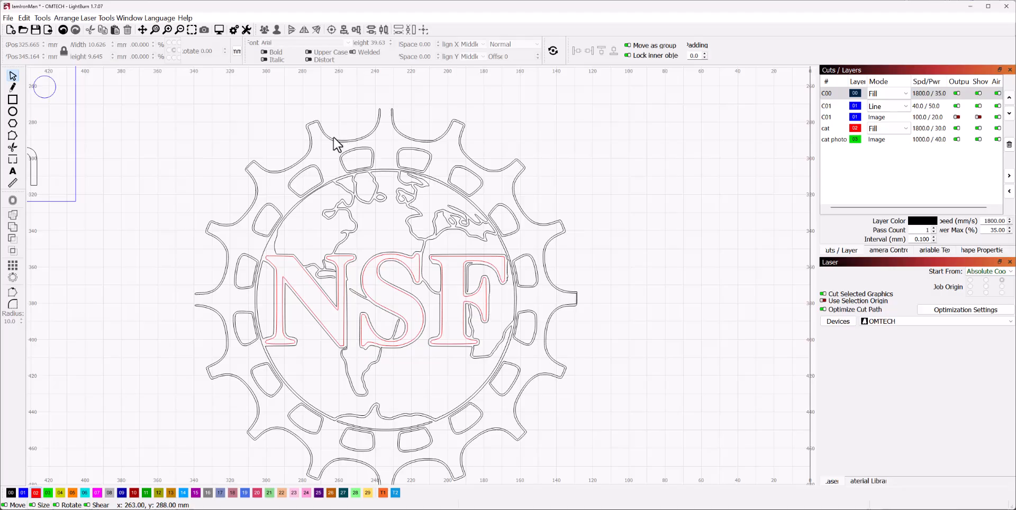
pyautogui.click(14, 101)
pyautogui.scroll(2, 342, 118)
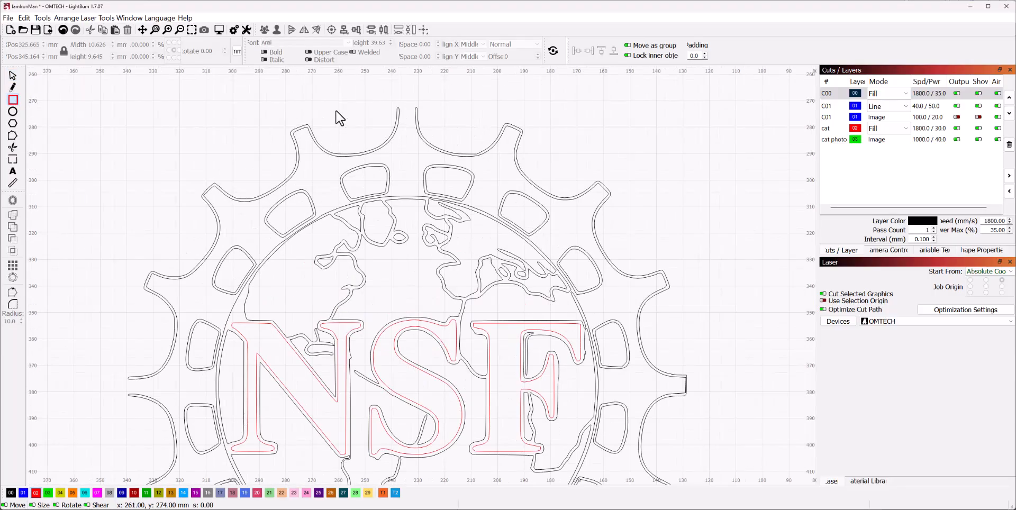
pyautogui.scroll(3, 325, 119)
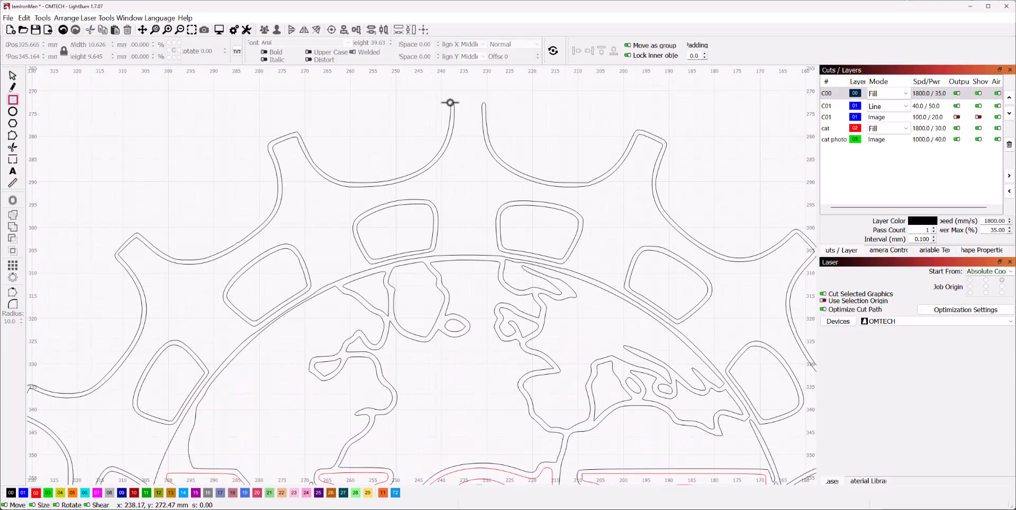
pyautogui.moveTo(450, 100); pyautogui.dragTo(485, 107)
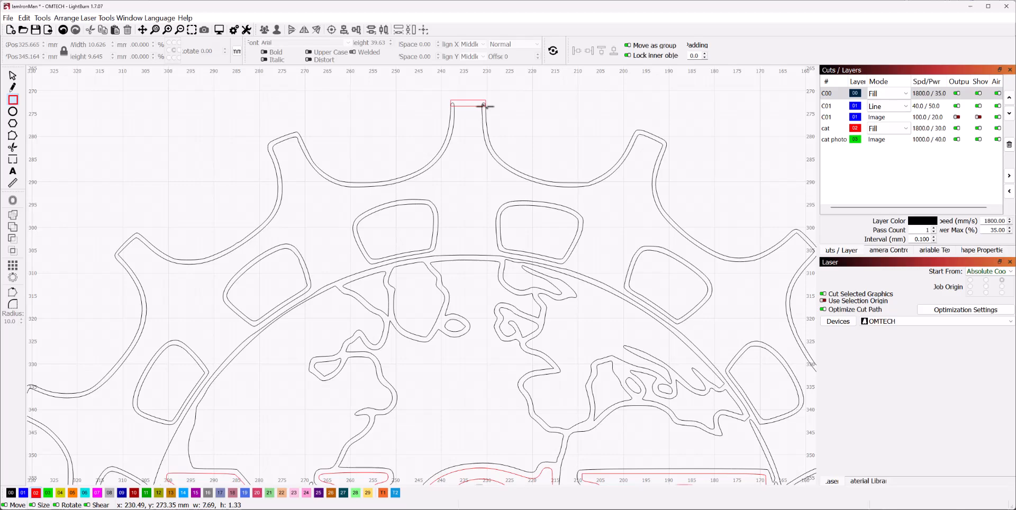
pyautogui.moveTo(485, 105); pyautogui.dragTo(485, 106)
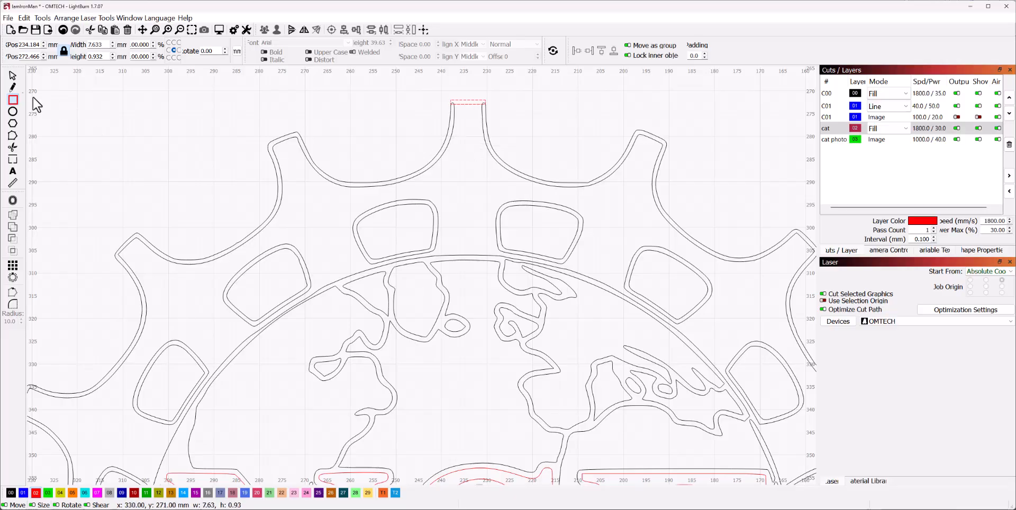
pyautogui.click(12, 78)
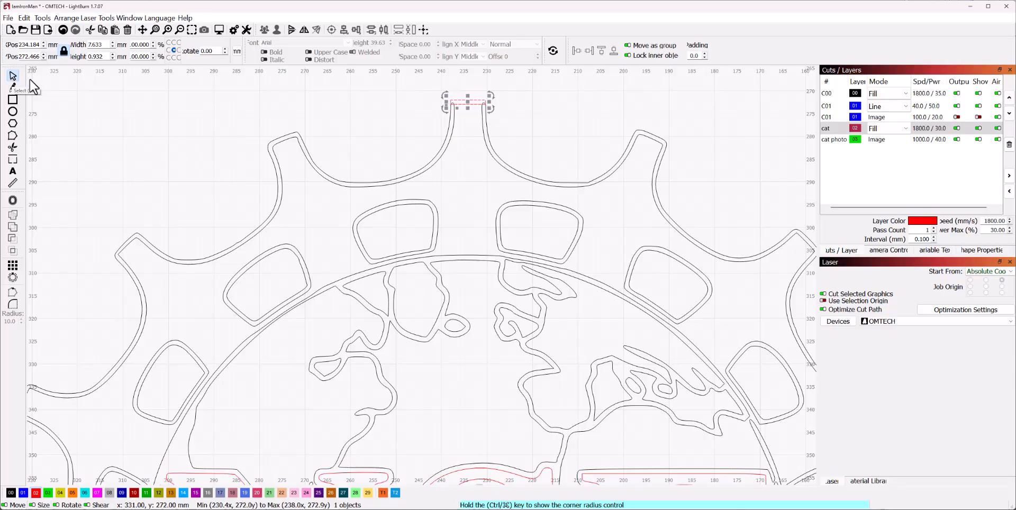
# Try welding the left and right gear outlines with the rectangle on the top tooth, and undo the weld.
pyautogui.click(459, 146)
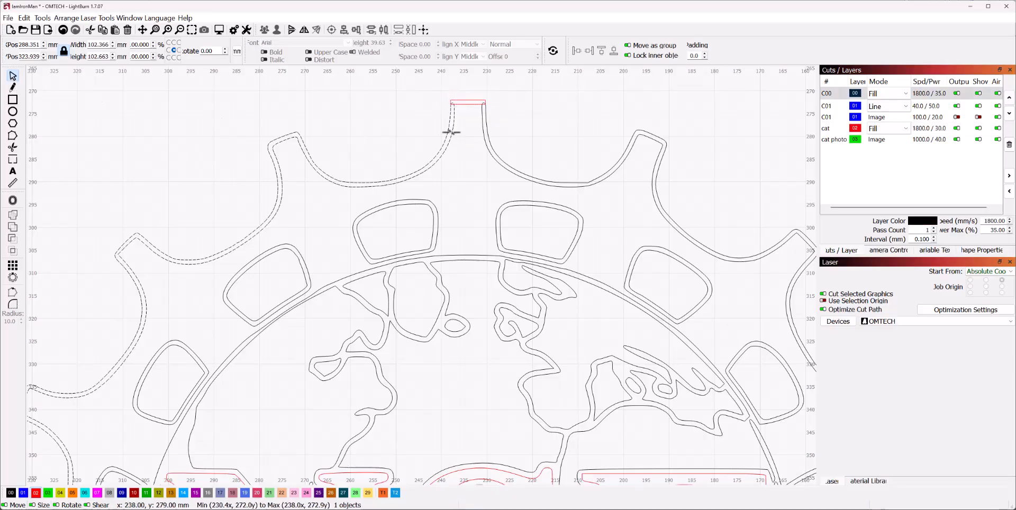
pyautogui.click(315, 206)
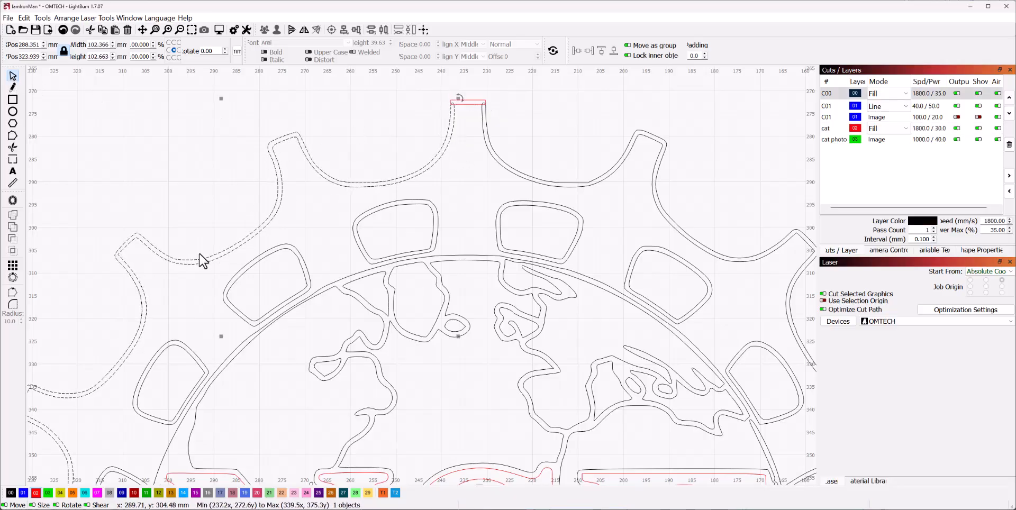
pyautogui.scroll(-3, 415, 206)
pyautogui.scroll(3, 467, 175)
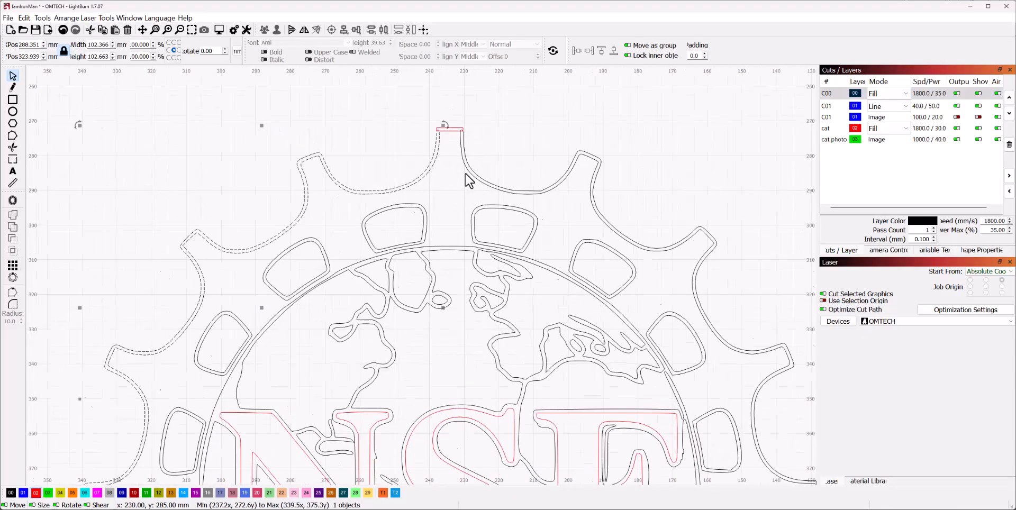
pyautogui.keyDown('shift'); pyautogui.click(459, 130); pyautogui.keyUp('shift')
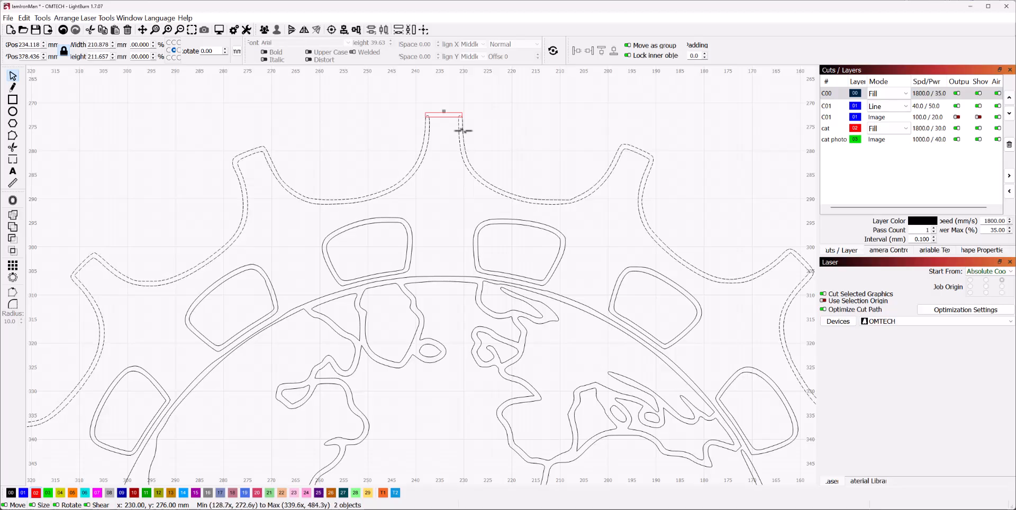
pyautogui.scroll(-10, 446, 319)
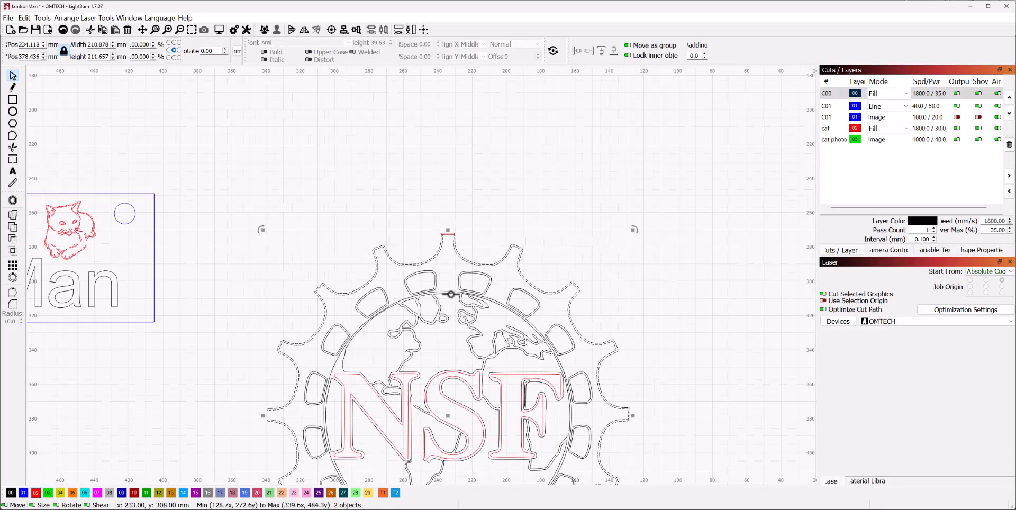
pyautogui.scroll(-3, 509, 334)
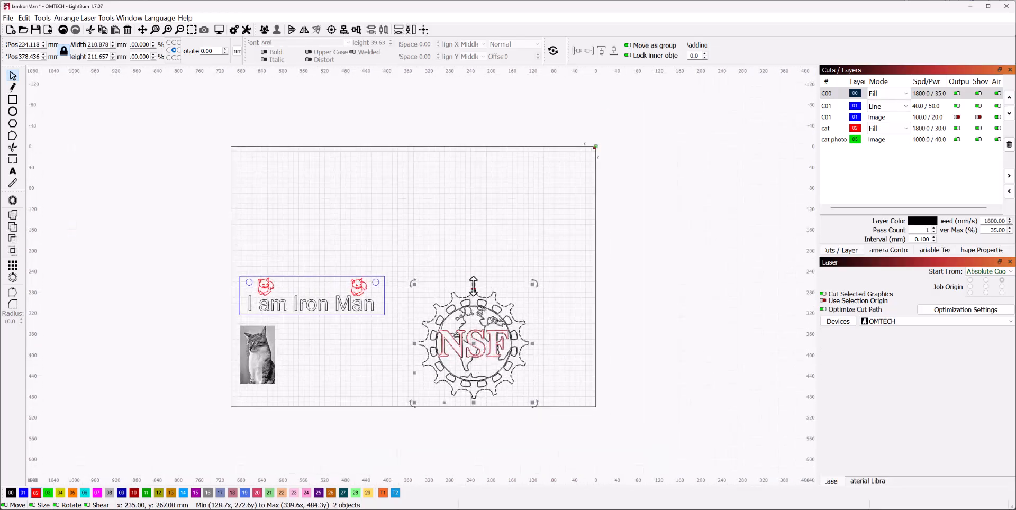
pyautogui.scroll(10, 474, 288)
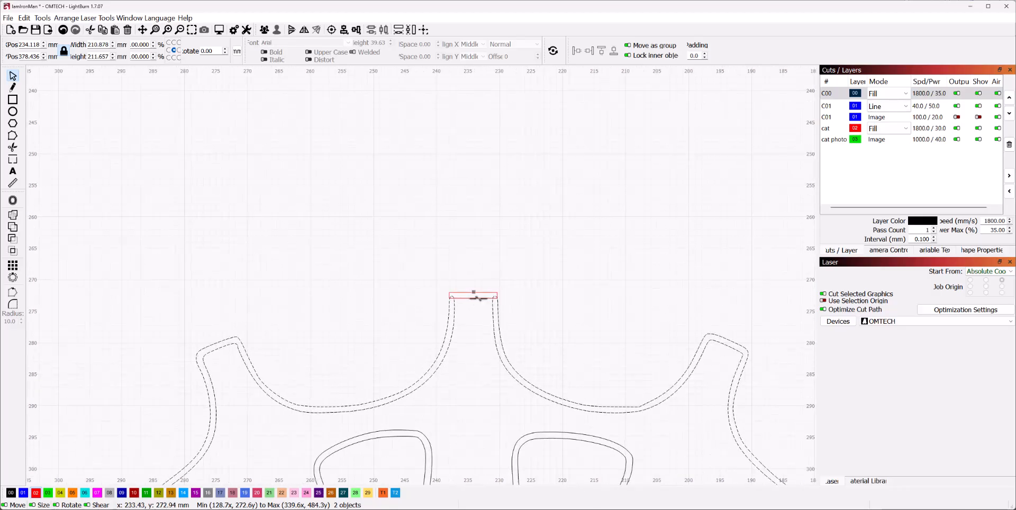
pyautogui.keyDown('shift'); pyautogui.click(479, 299); pyautogui.keyUp('shift')
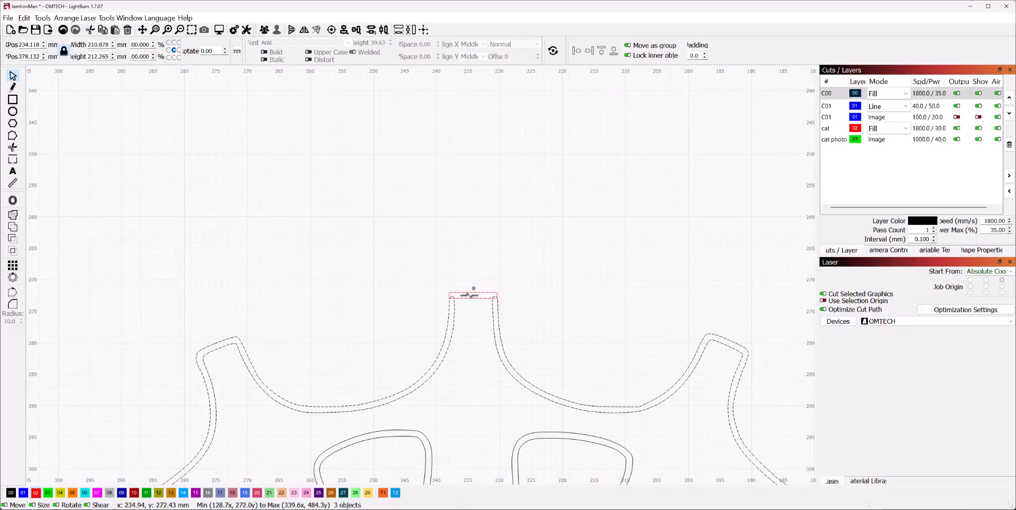
pyautogui.click(13, 216)
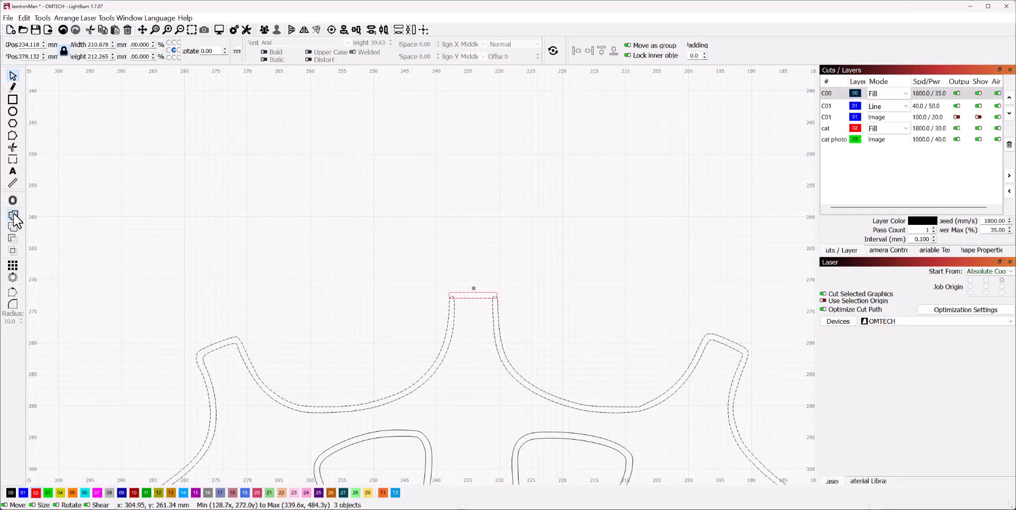
pyautogui.click(423, 329)
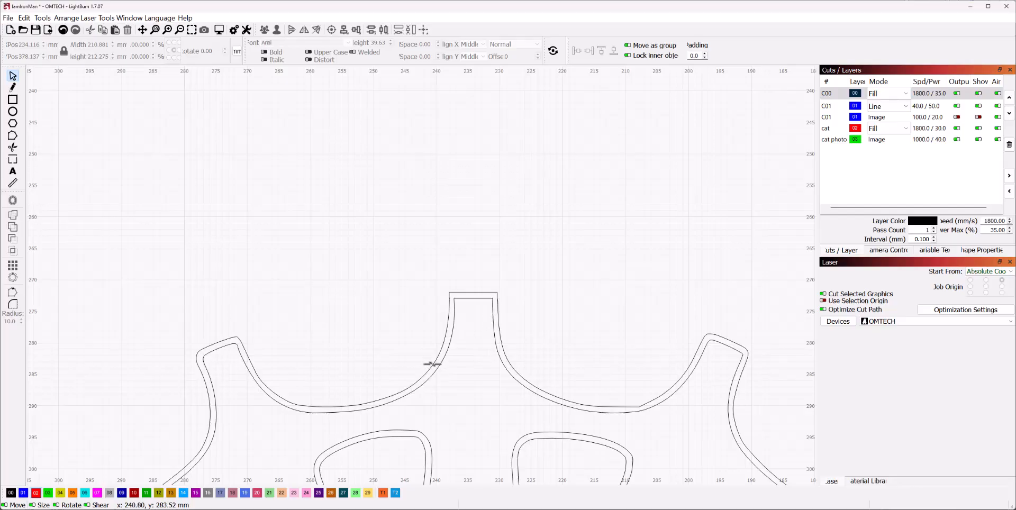
pyautogui.scroll(-1, 433, 363)
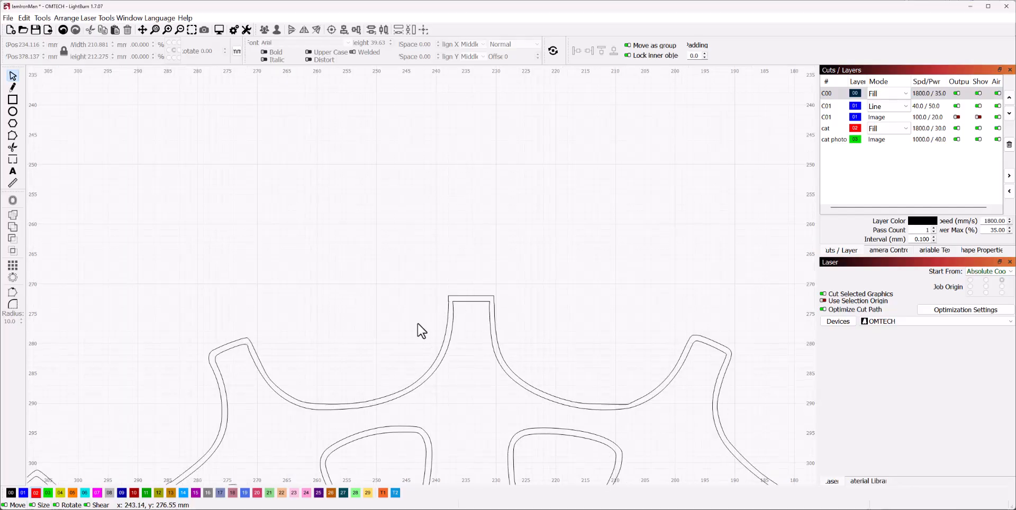
pyautogui.hotkey('ctrl', 'z')
pyautogui.hotkey('ctrl', 'z')
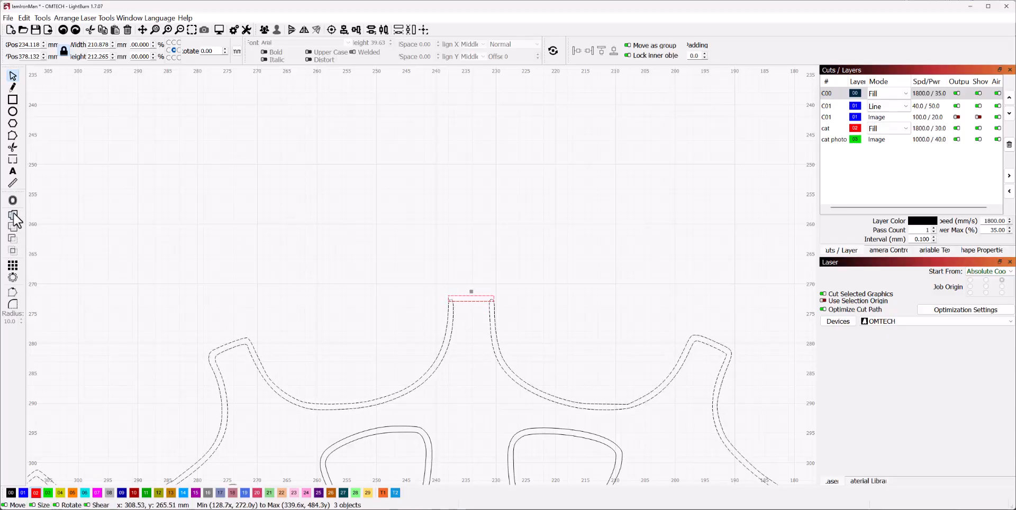
# Select the top tooth's rectangle with the left and right gear outlines and weld them into one shape.
pyautogui.click(369, 329)
pyautogui.click(476, 298)
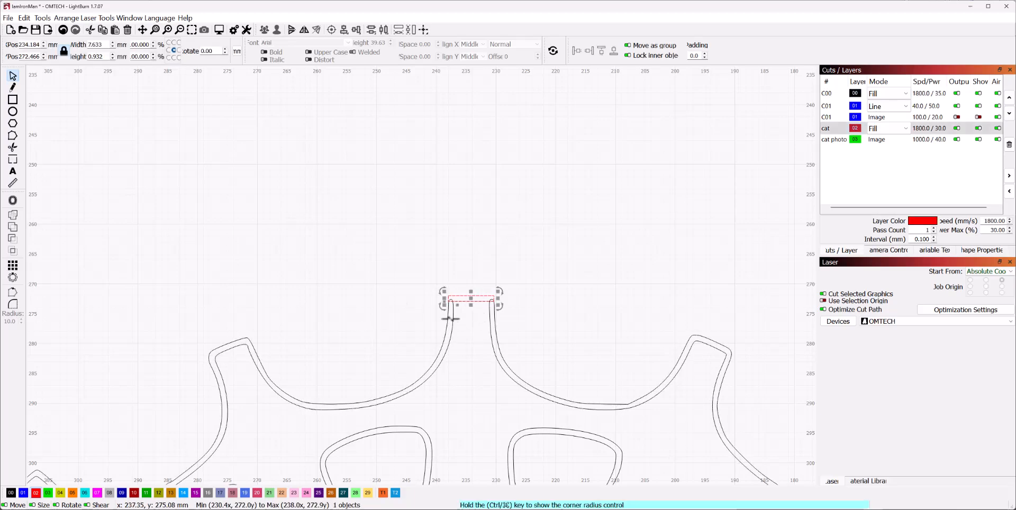
pyautogui.keyDown('shift'); pyautogui.click(450, 307); pyautogui.keyUp('shift')
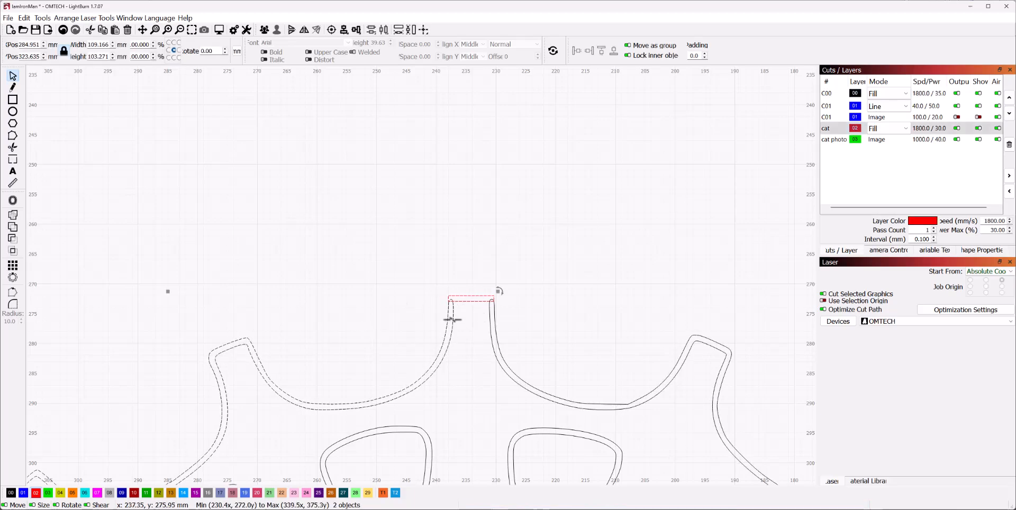
pyautogui.keyDown('shift'); pyautogui.click(490, 318); pyautogui.keyUp('shift')
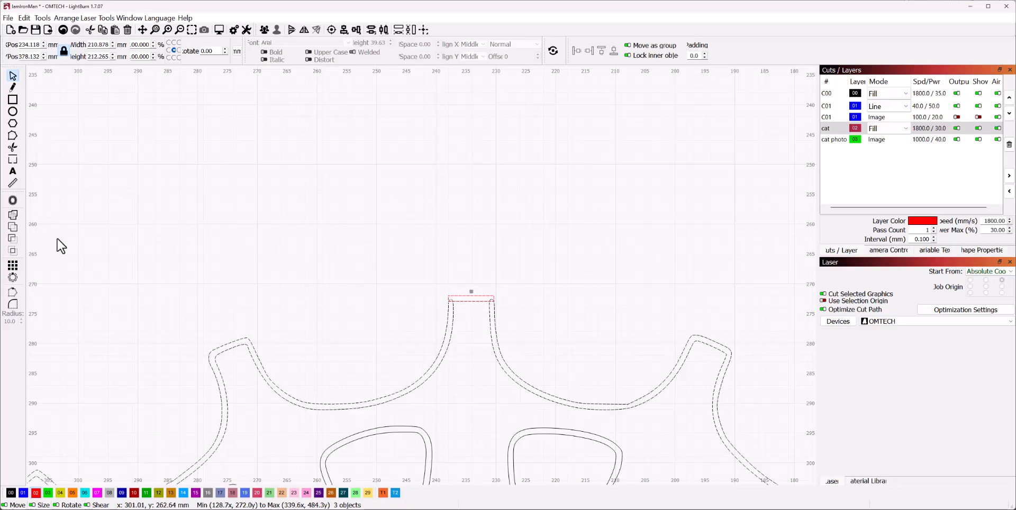
pyautogui.click(13, 214)
# Draw a rectangle about 1.2 by 6.9 mm across the open end of the gear's leftmost tooth and narrow it to about 0.7 mm.
pyautogui.scroll(-4, 324, 337)
pyautogui.scroll(-8, 286, 347)
pyautogui.scroll(6, 204, 483)
pyautogui.scroll(5, 204, 483)
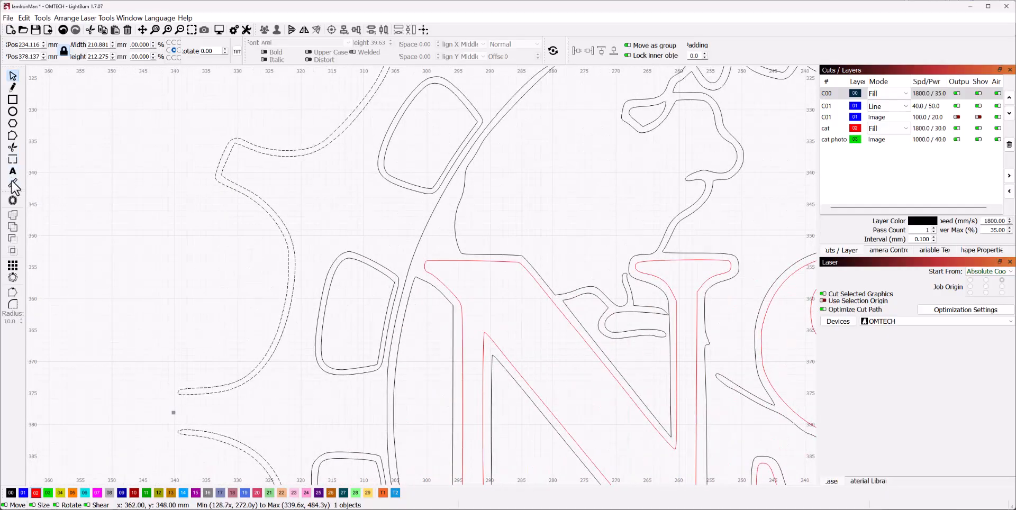
pyautogui.click(13, 100)
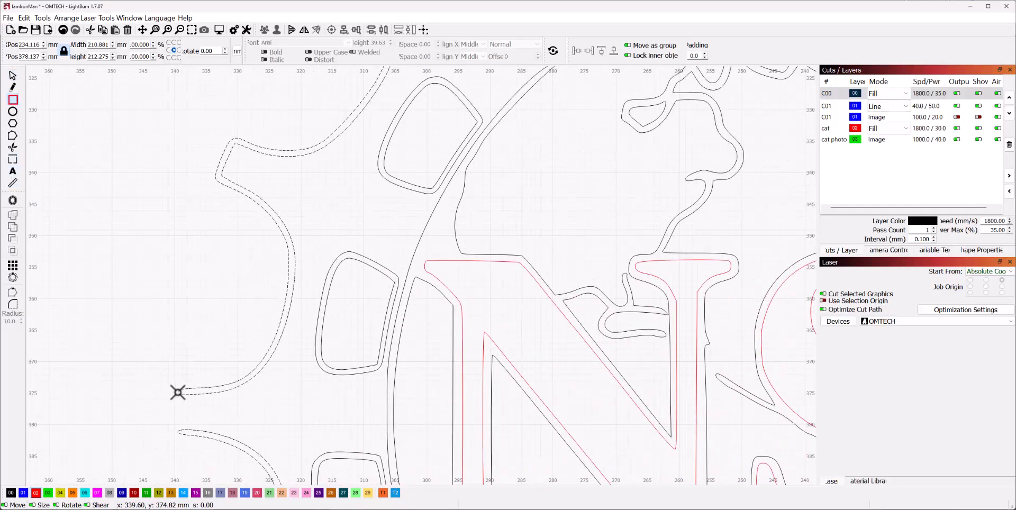
pyautogui.moveTo(179, 391); pyautogui.dragTo(182, 432)
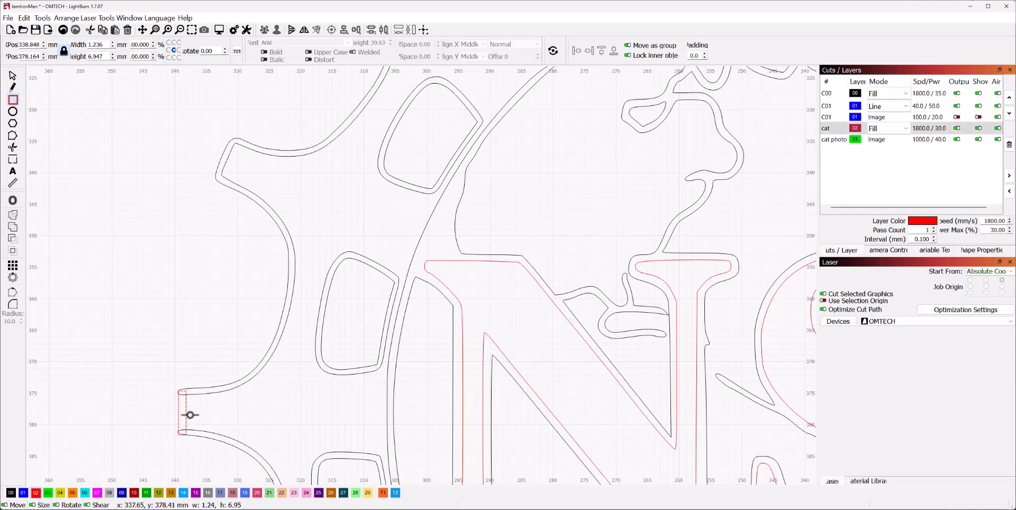
pyautogui.click(12, 76)
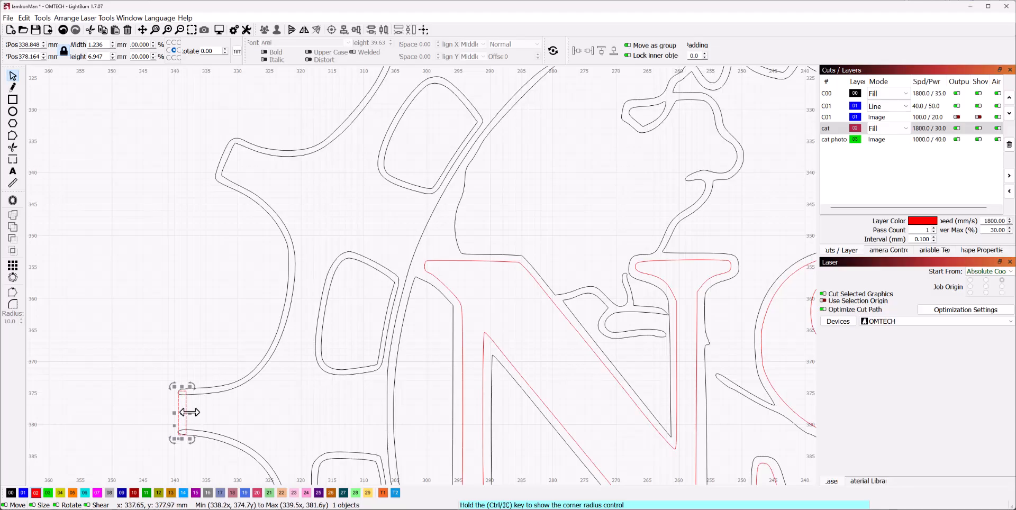
pyautogui.moveTo(189, 412); pyautogui.dragTo(186, 412)
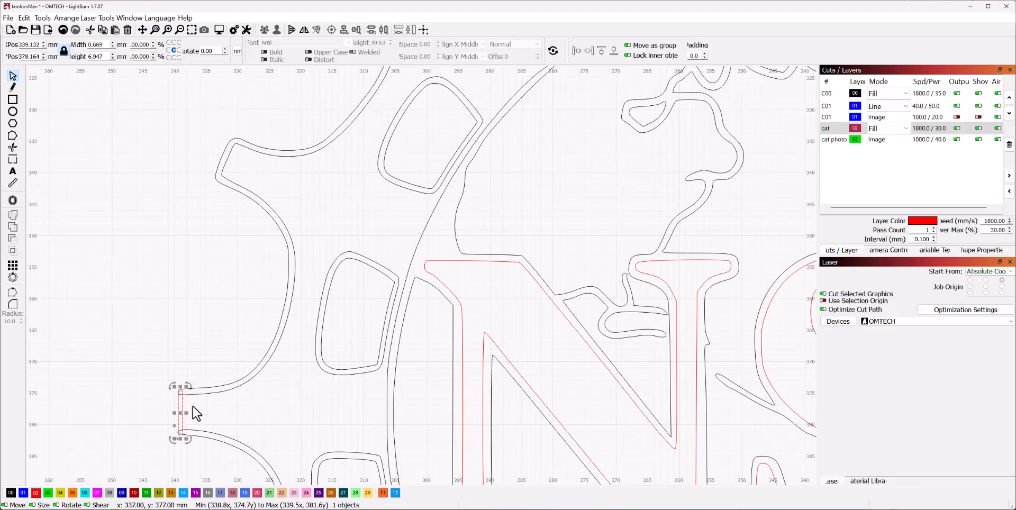
# Try welding the leftmost tooth's rectangle with the gear outline, inspect the joined corners, and undo the weld.
pyautogui.keyDown('shift'); pyautogui.click(213, 387); pyautogui.keyUp('shift')
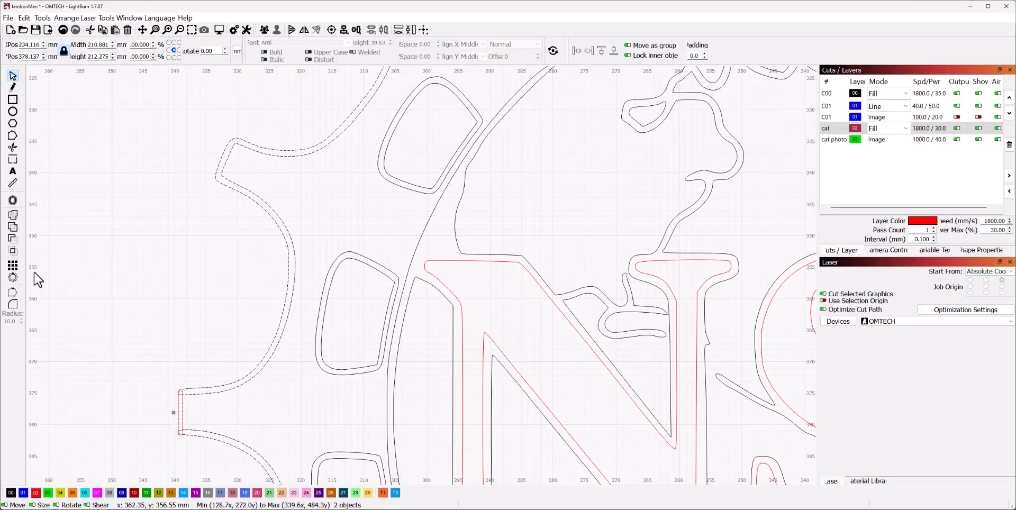
pyautogui.click(13, 214)
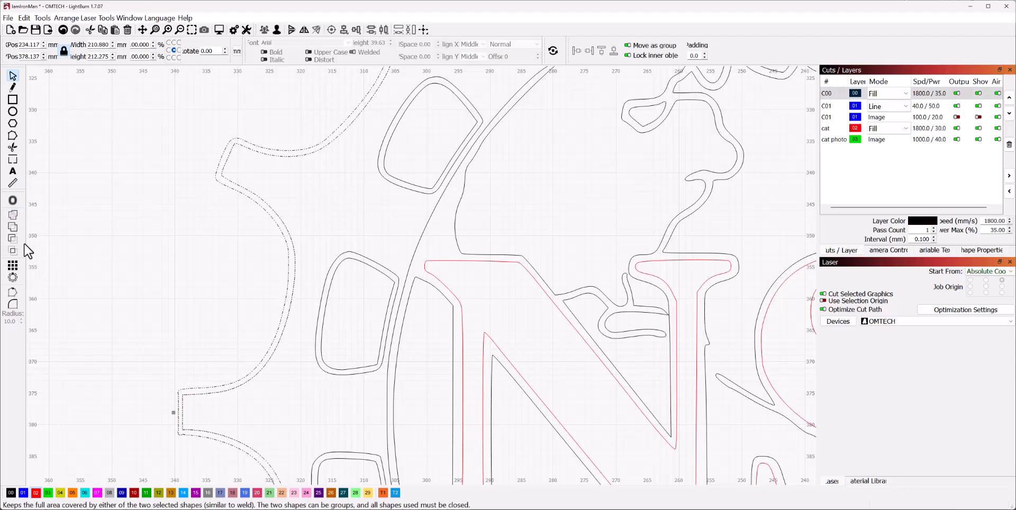
pyautogui.scroll(2, 179, 452)
pyautogui.scroll(3, 177, 446)
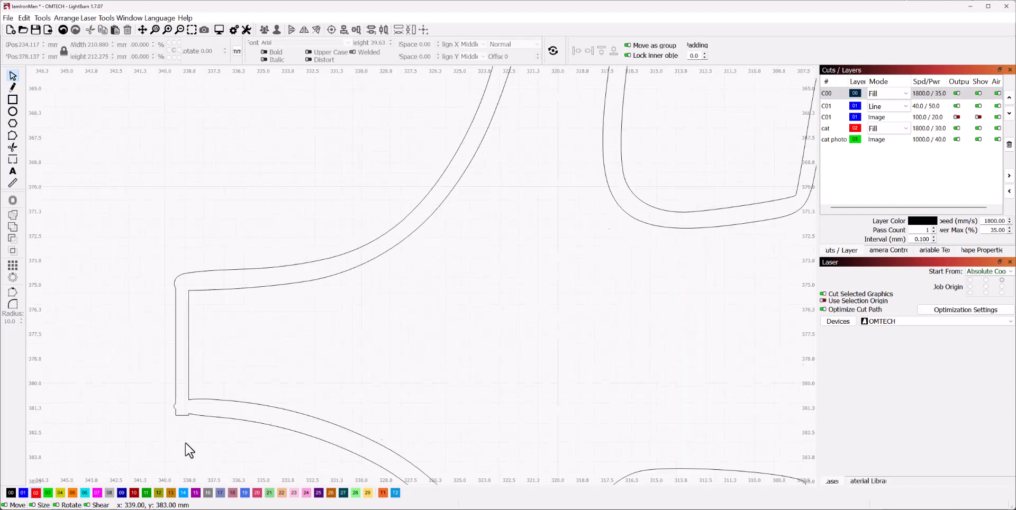
pyautogui.click(188, 408)
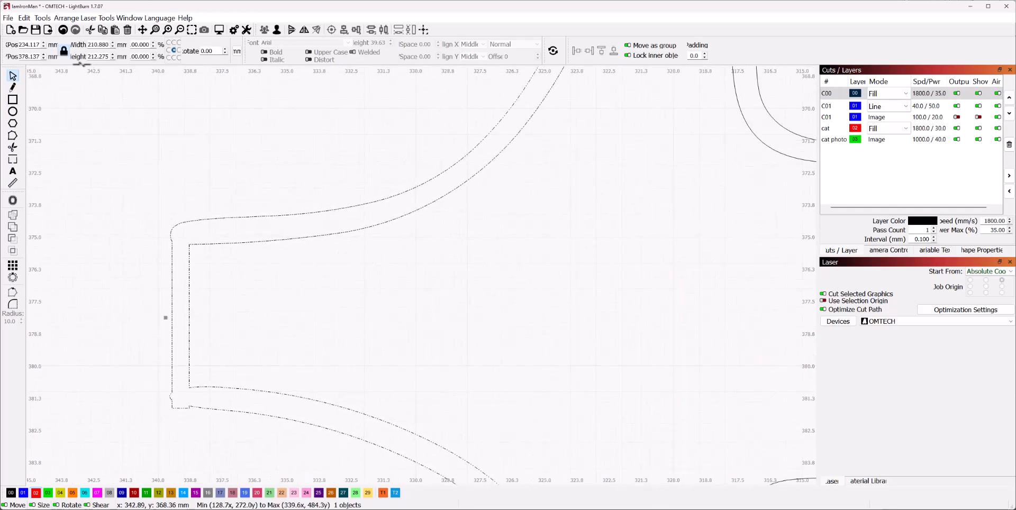
pyautogui.click(41, 19)
pyautogui.click(50, 86)
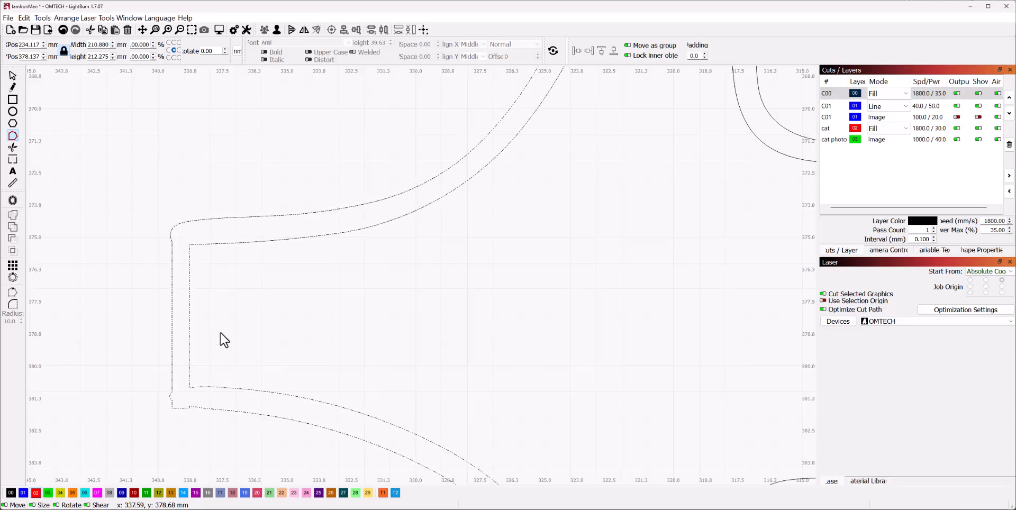
pyautogui.click(289, 333)
pyautogui.hotkey('ctrl', 'z')
pyautogui.hotkey('ctrl', 'z')
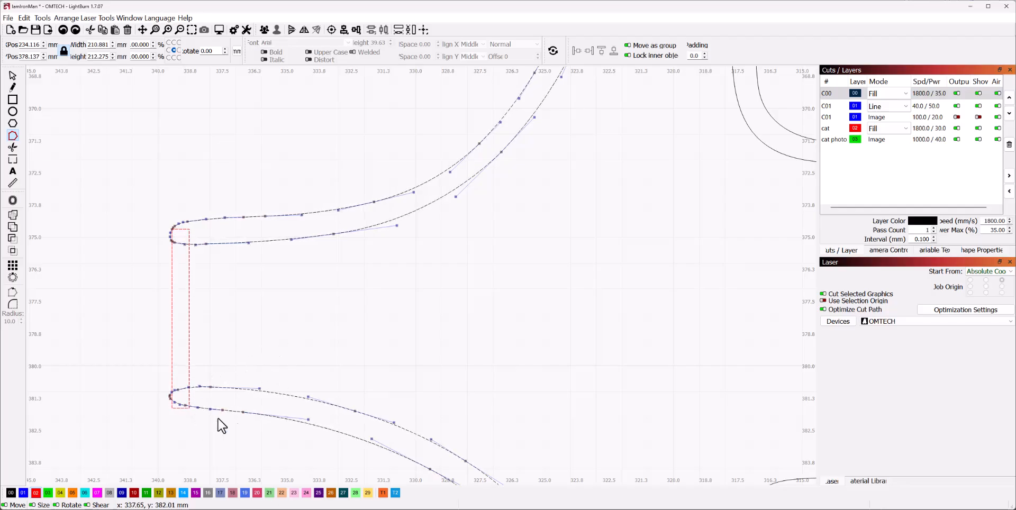
pyautogui.click(13, 76)
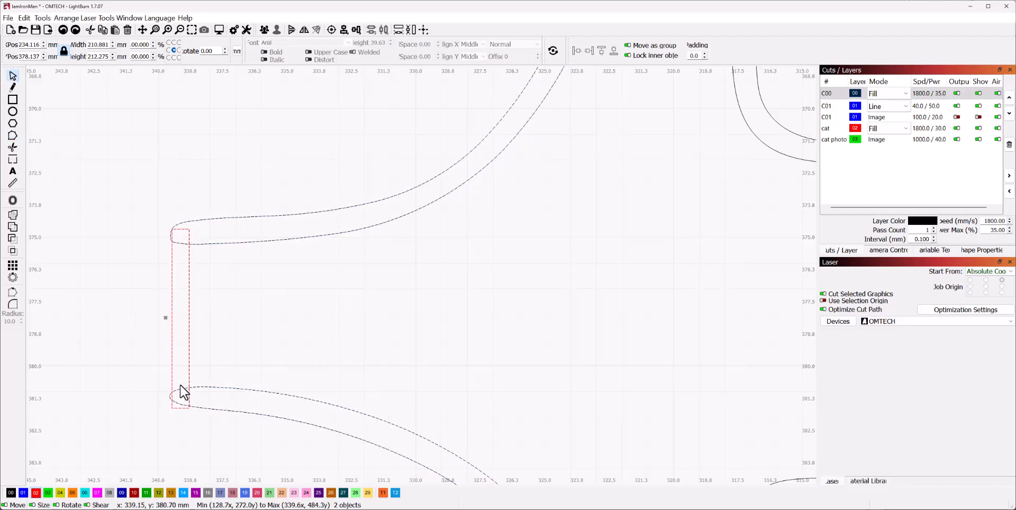
# Shift the leftmost tooth's rectangle slightly inward to X 339, Y 378 mm and shorten it to about 6.84 mm.
pyautogui.click(167, 317)
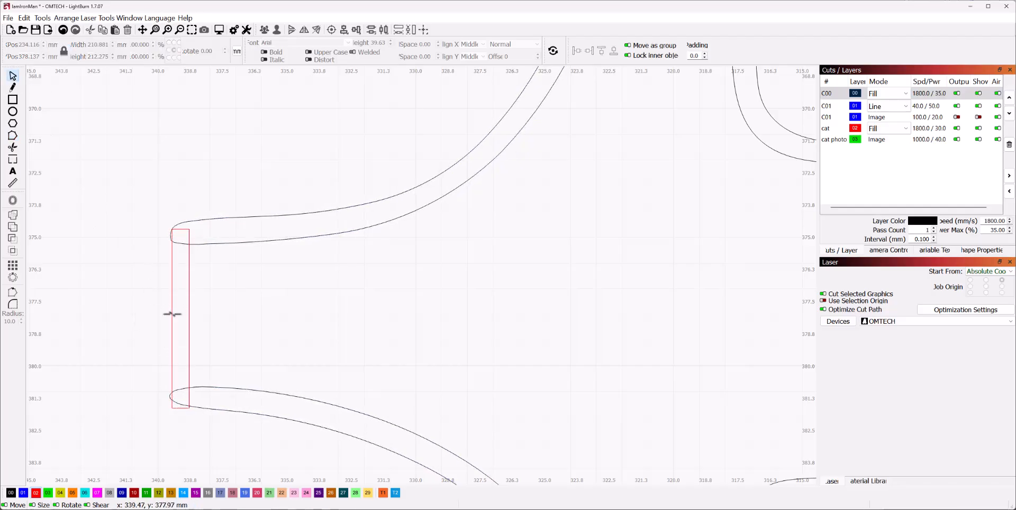
pyautogui.scroll(-2, 168, 317)
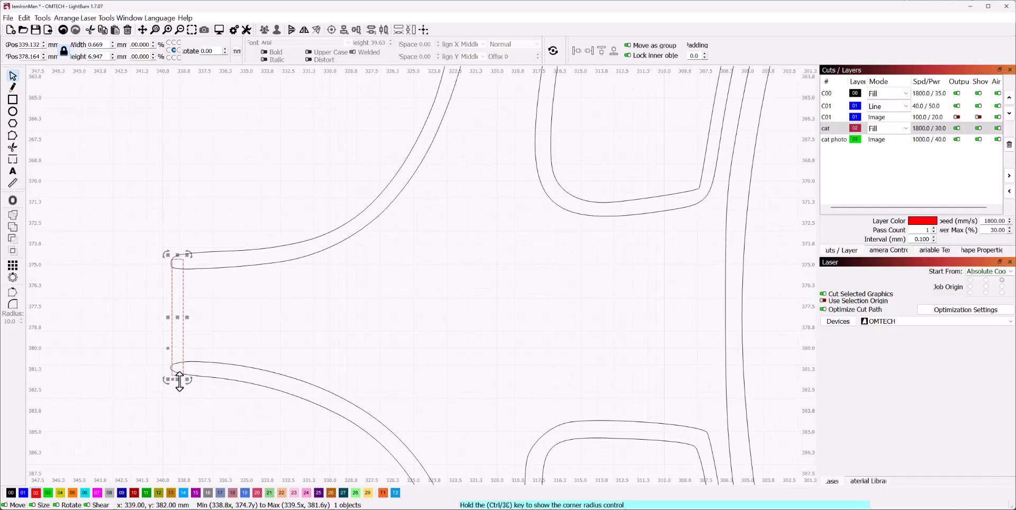
pyautogui.click(177, 321)
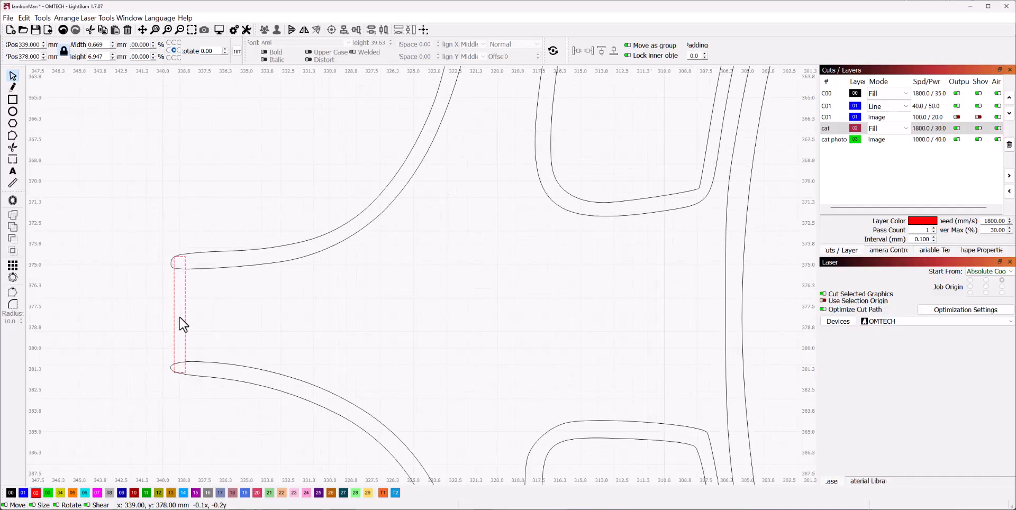
pyautogui.click(173, 365)
pyautogui.scroll(2, 177, 370)
pyautogui.moveTo(182, 378); pyautogui.dragTo(182, 376)
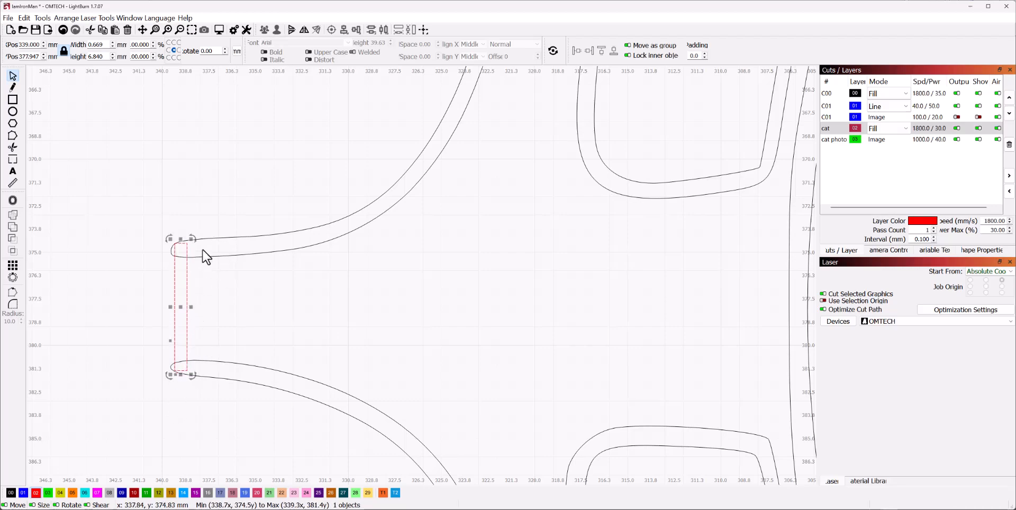
# Try Boolean Union, Boolean Subtract and Boolean Intersection in turn on the rectangle and gear outline, undoing each.
pyautogui.click(217, 238)
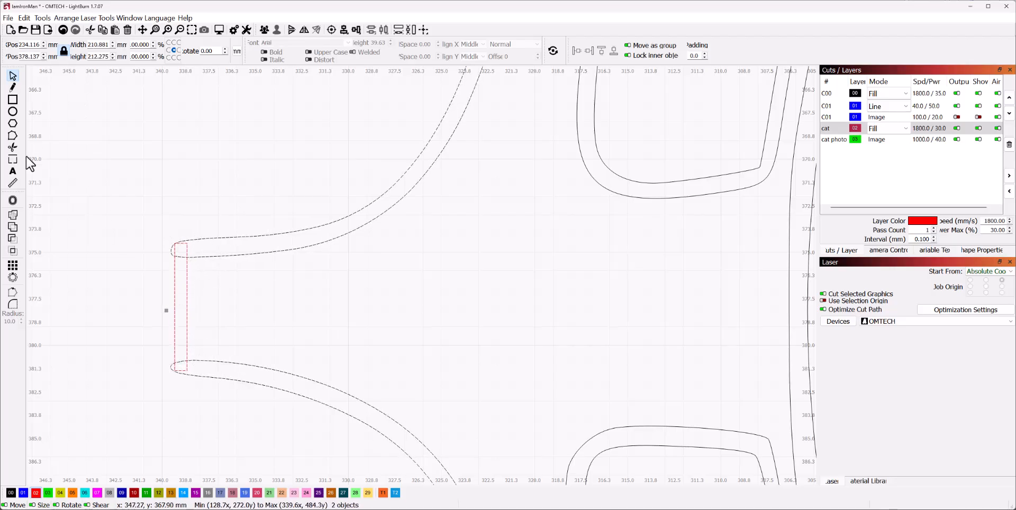
pyautogui.click(15, 229)
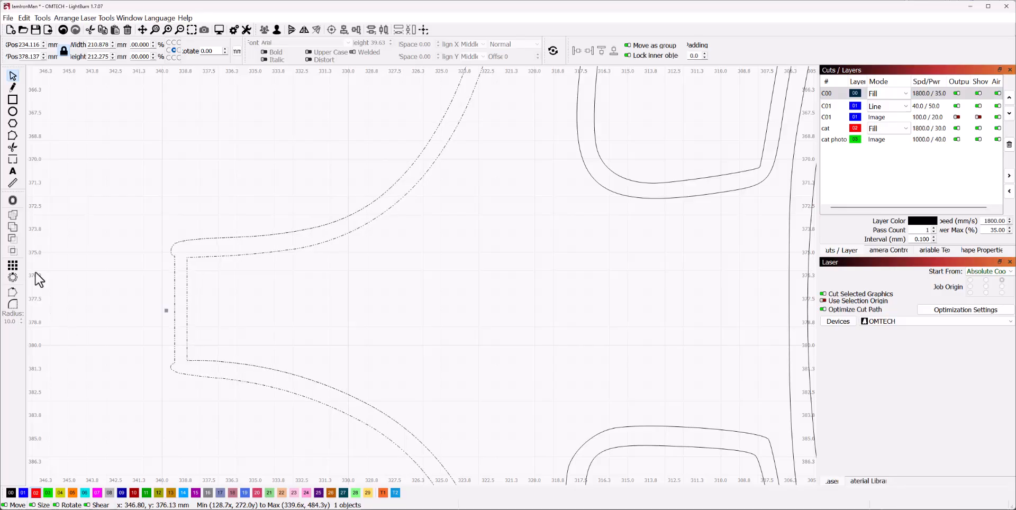
pyautogui.hotkey('ctrl', 'z')
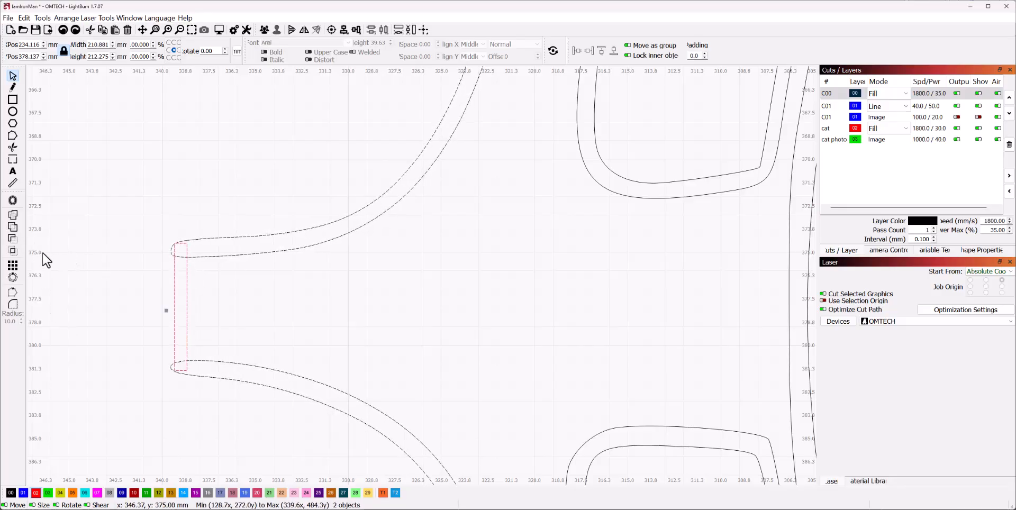
pyautogui.click(13, 240)
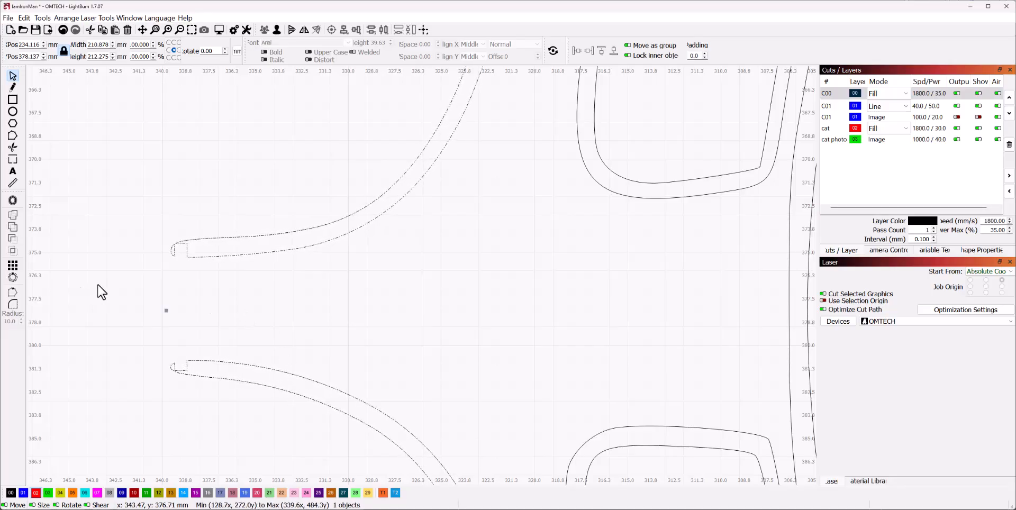
pyautogui.hotkey('ctrl', 'z')
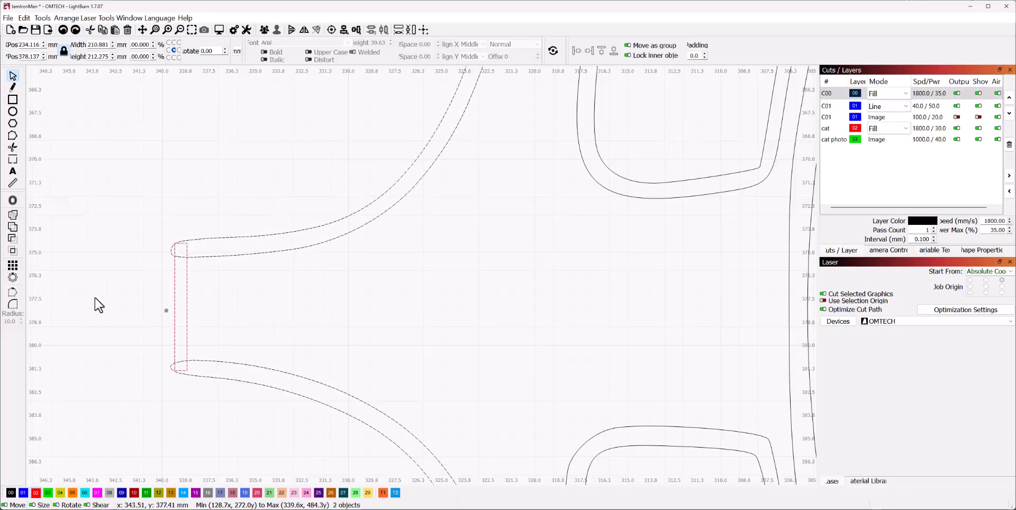
pyautogui.click(12, 254)
pyautogui.click(182, 355)
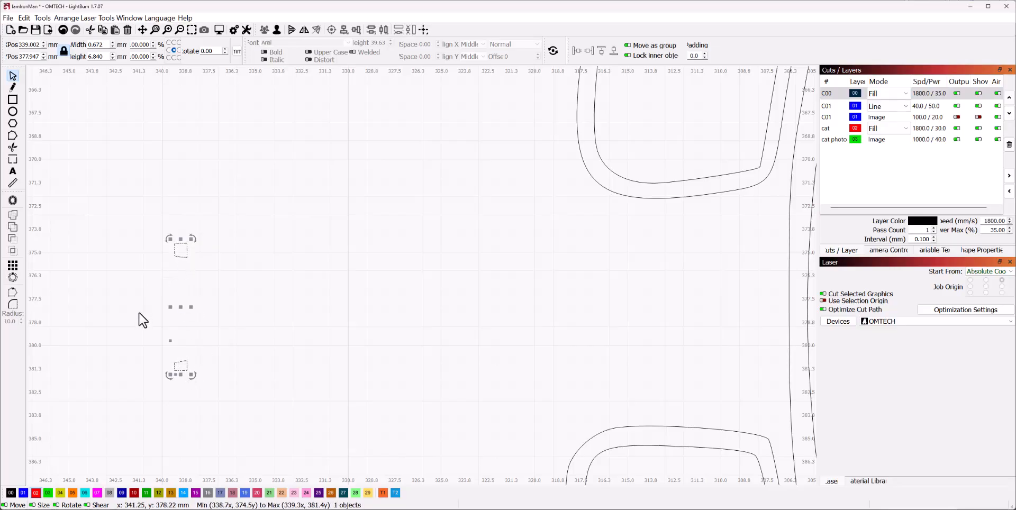
pyautogui.hotkey('ctrl', 'z')
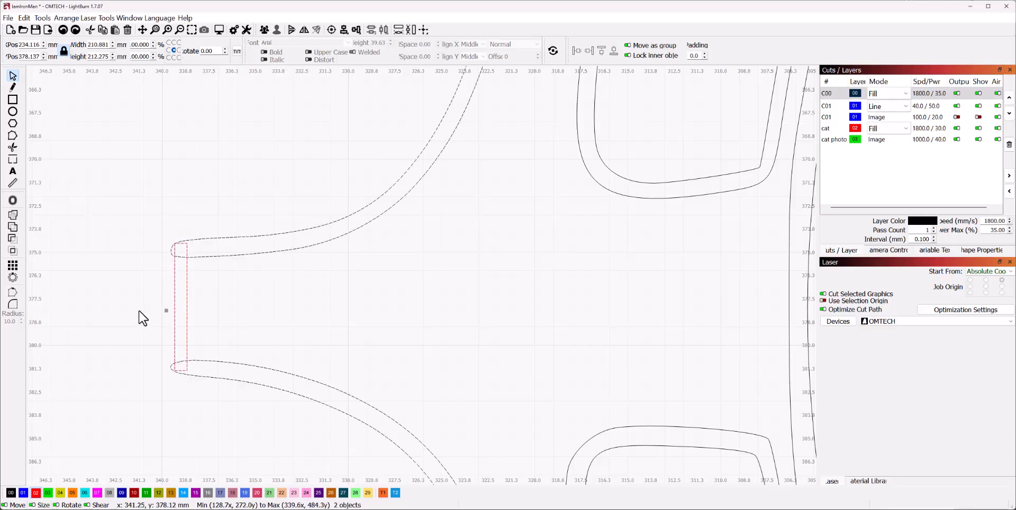
# Try welding the shortened rectangle with the gear outline, check the tooth's corners, and undo the weld.
pyautogui.click(13, 215)
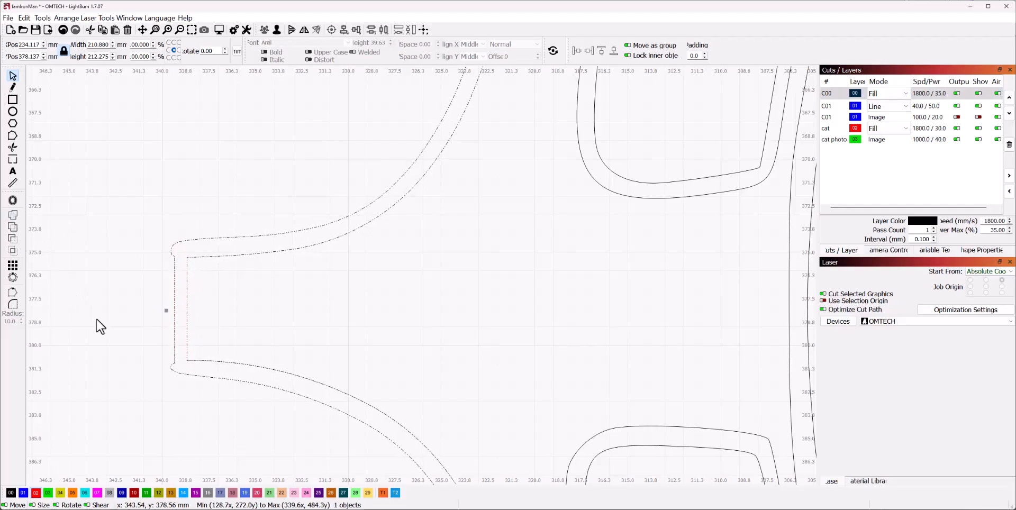
pyautogui.scroll(4, 137, 327)
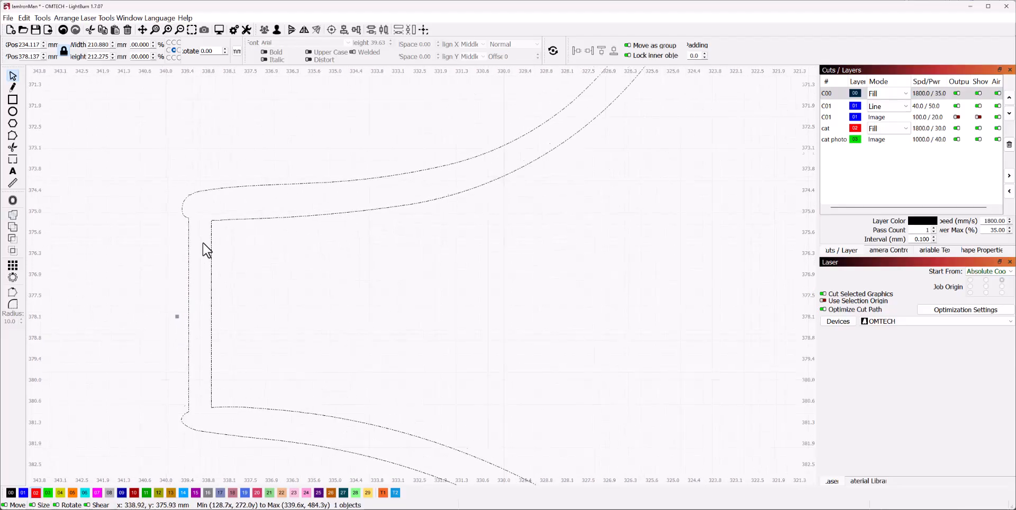
pyautogui.scroll(-2, 200, 246)
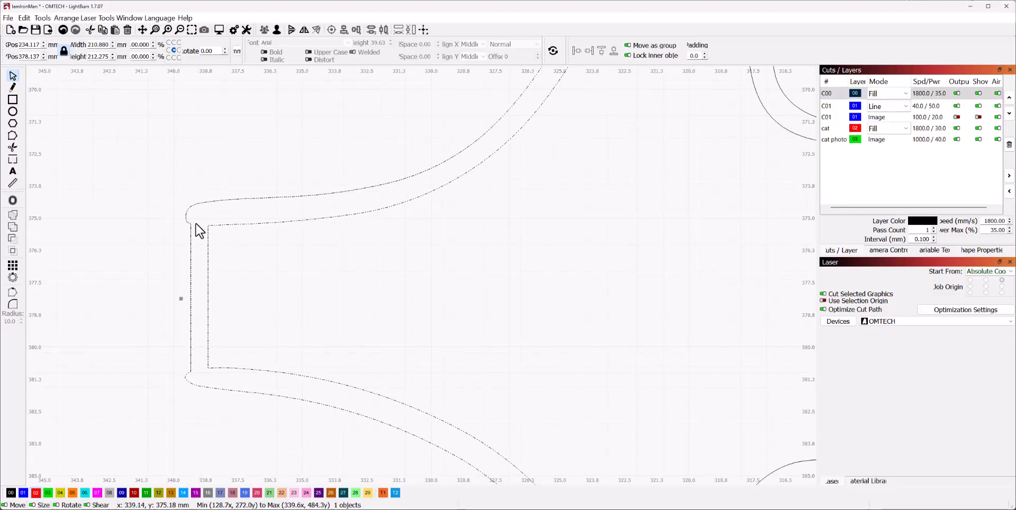
pyautogui.hotkey('ctrl', 'z')
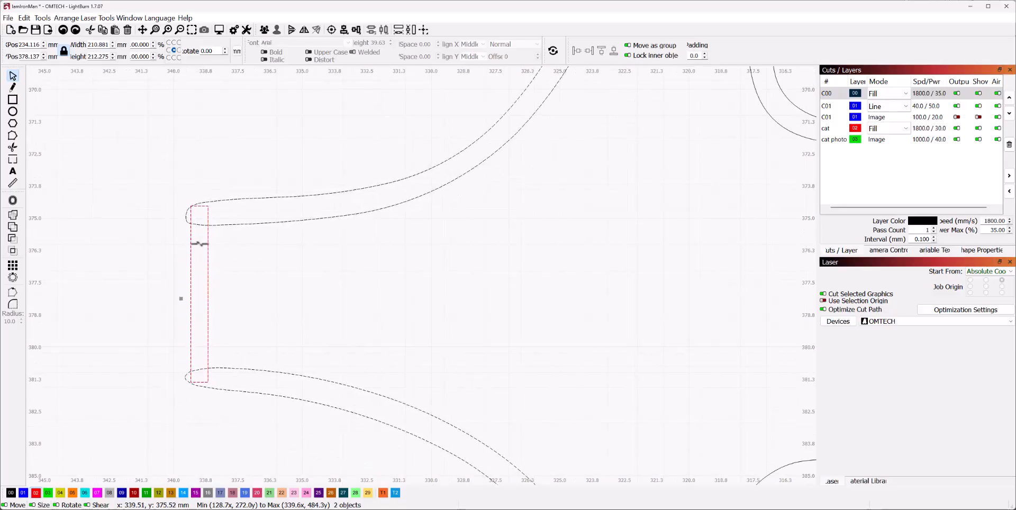
# Move the leftmost tooth's rectangle outward to about X 339.2, Y 378 mm so its outer edge lines up with the tooth tips.
pyautogui.click(233, 291)
pyautogui.click(209, 285)
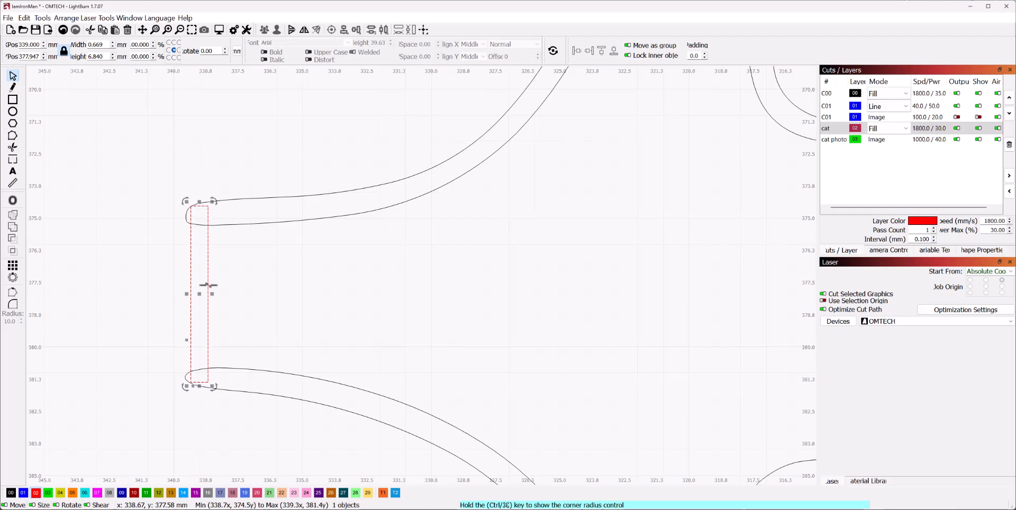
pyautogui.press('Left')
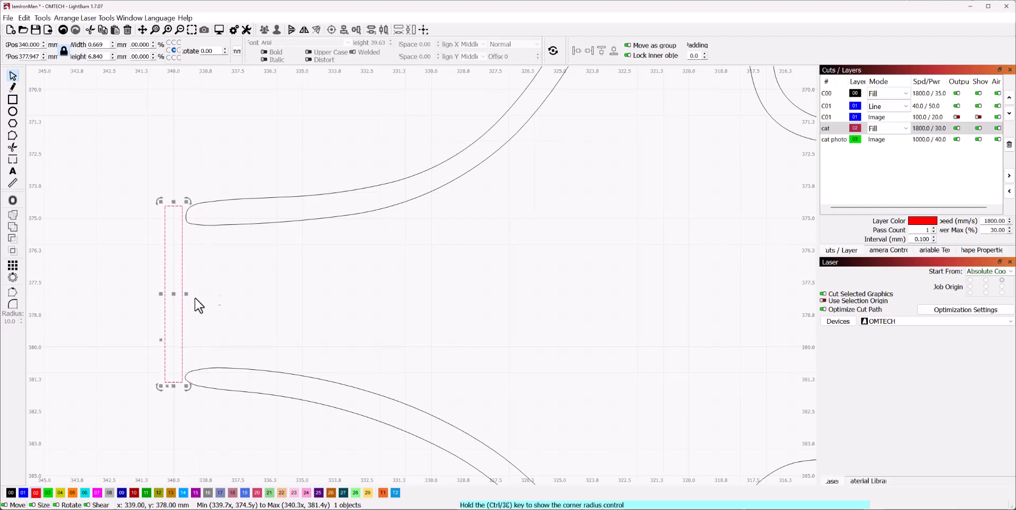
pyautogui.moveTo(173, 294); pyautogui.dragTo(197, 302)
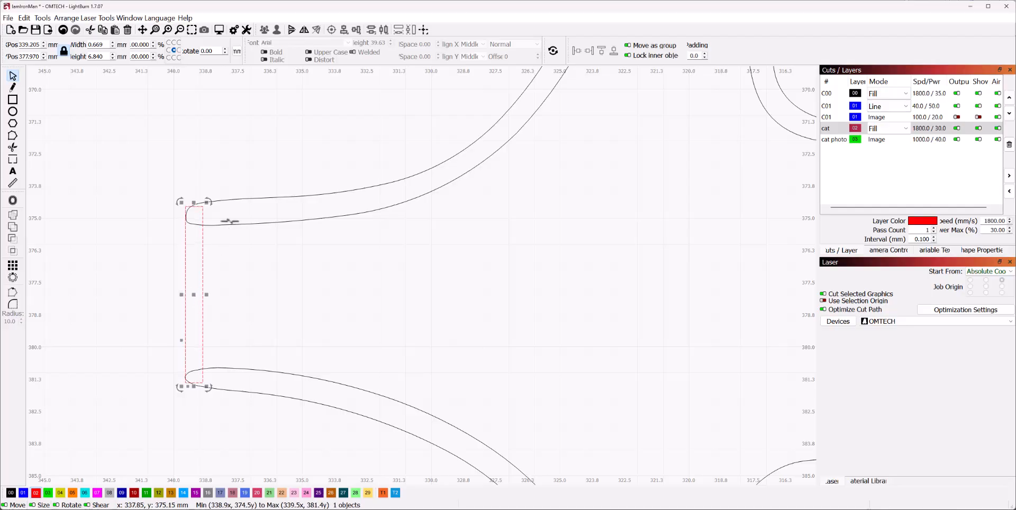
# Weld the repositioned rectangle with the gear outline to close the leftmost tooth, and check the whole logo.
pyautogui.keyDown('shift'); pyautogui.click(234, 200); pyautogui.keyUp('shift')
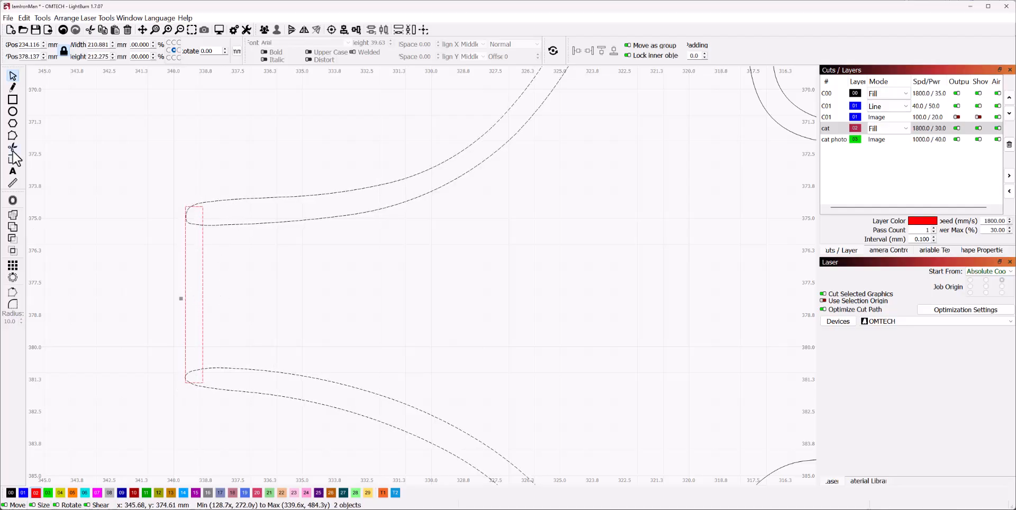
pyautogui.click(13, 214)
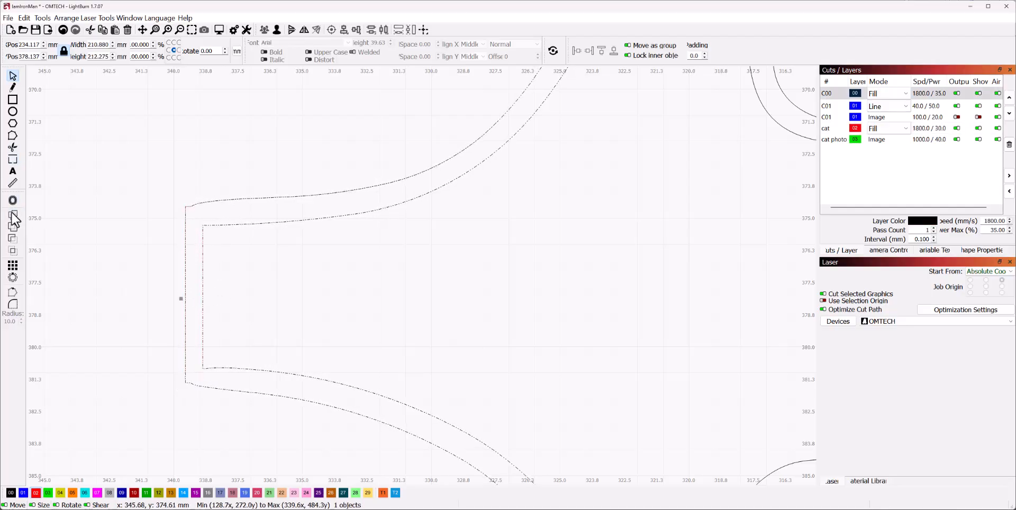
pyautogui.click(275, 290)
pyautogui.scroll(-8, 265, 285)
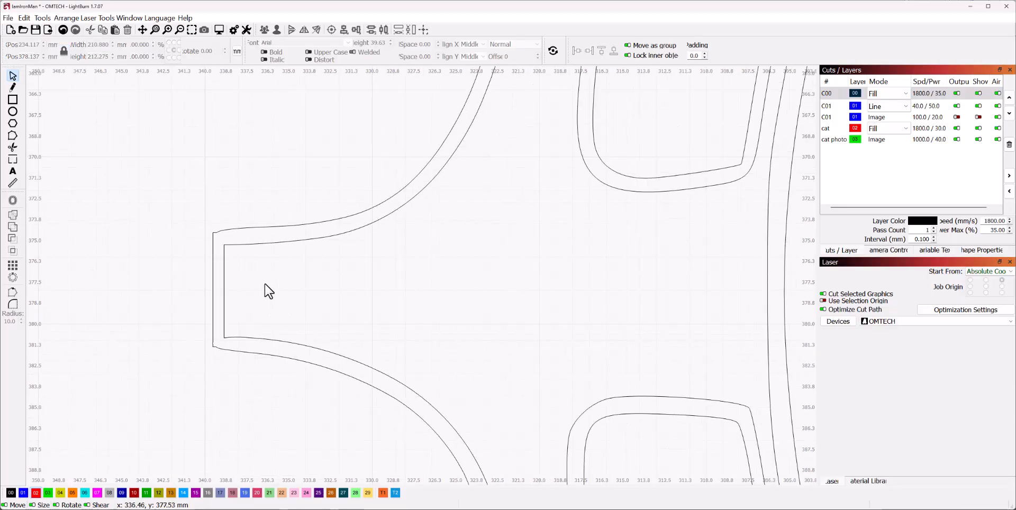
pyautogui.scroll(-10, 307, 305)
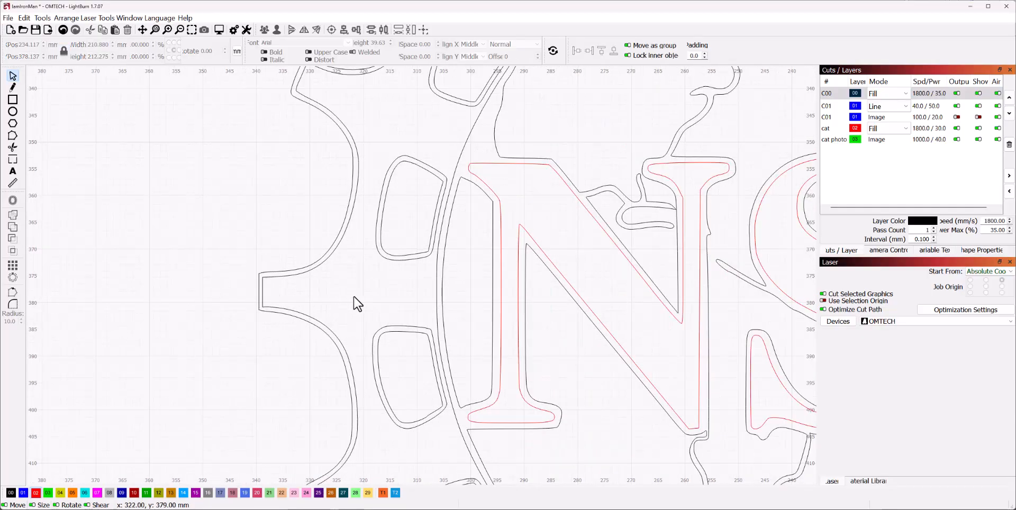
pyautogui.scroll(-5, 349, 273)
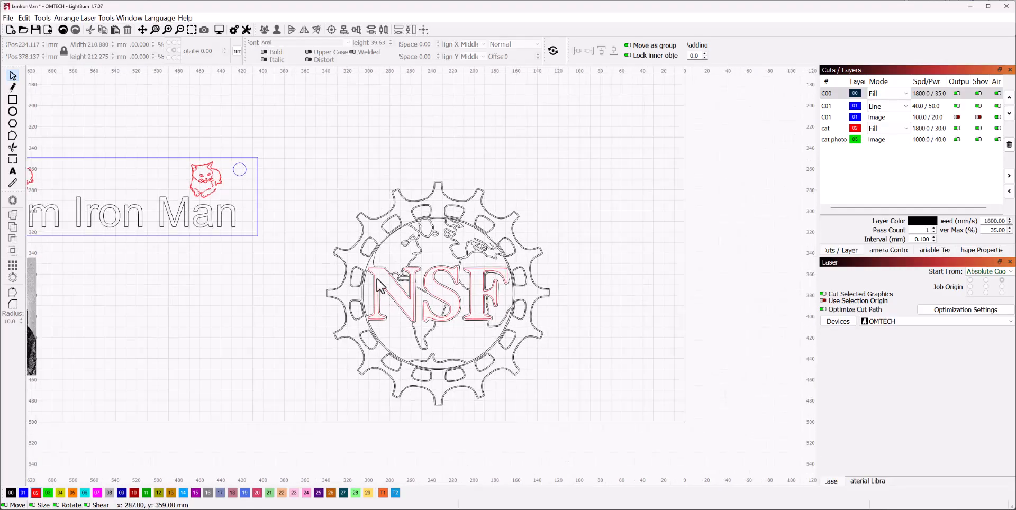
# Import NSF_logo.svg.png from Downloads and place the image above the traced logo as a reference.
pyautogui.scroll(-5, 370, 381)
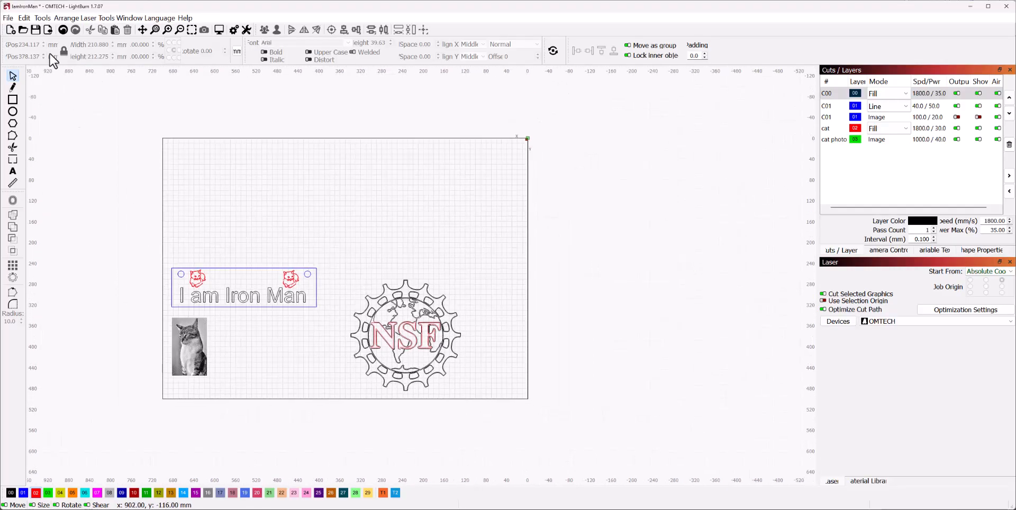
pyautogui.click(8, 18)
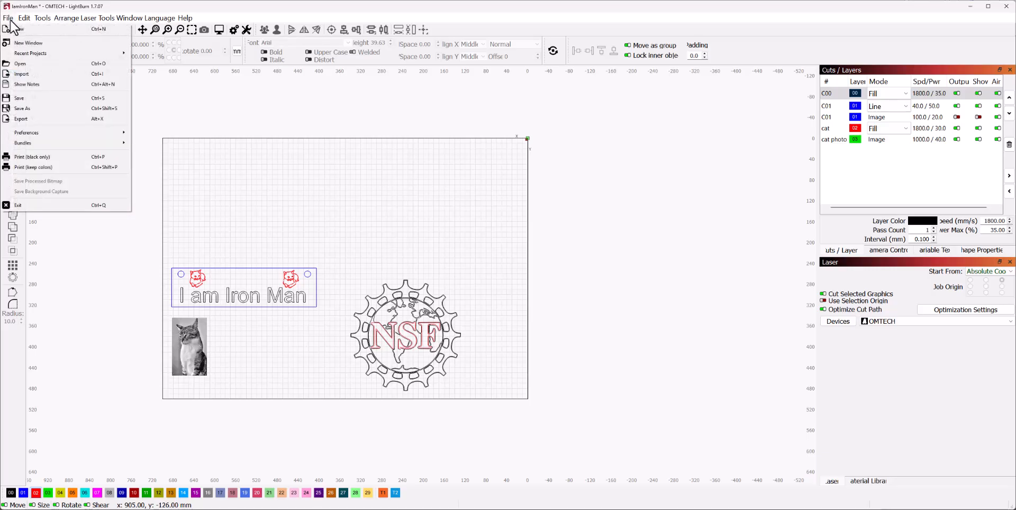
pyautogui.click(24, 74)
pyautogui.click(265, 217)
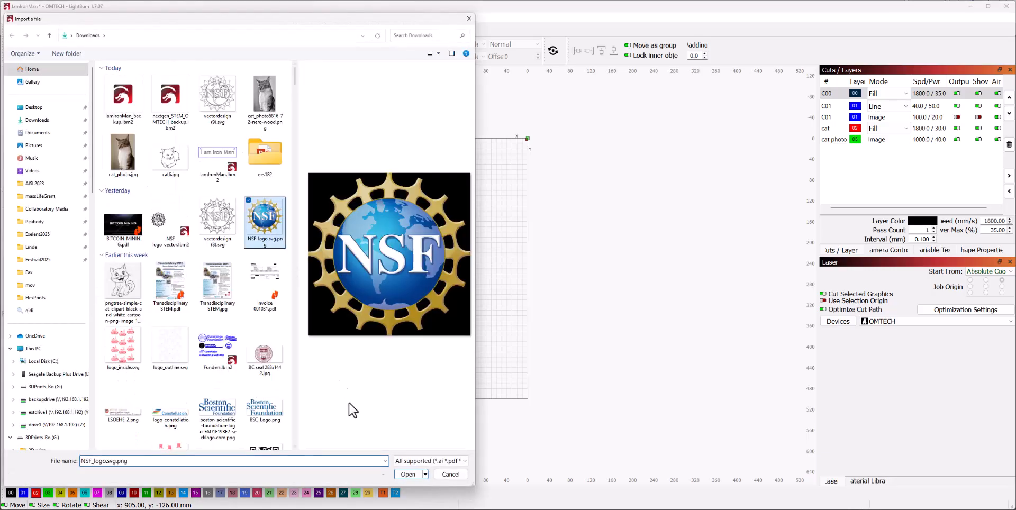
pyautogui.click(408, 474)
pyautogui.moveTo(425, 281); pyautogui.dragTo(404, 193)
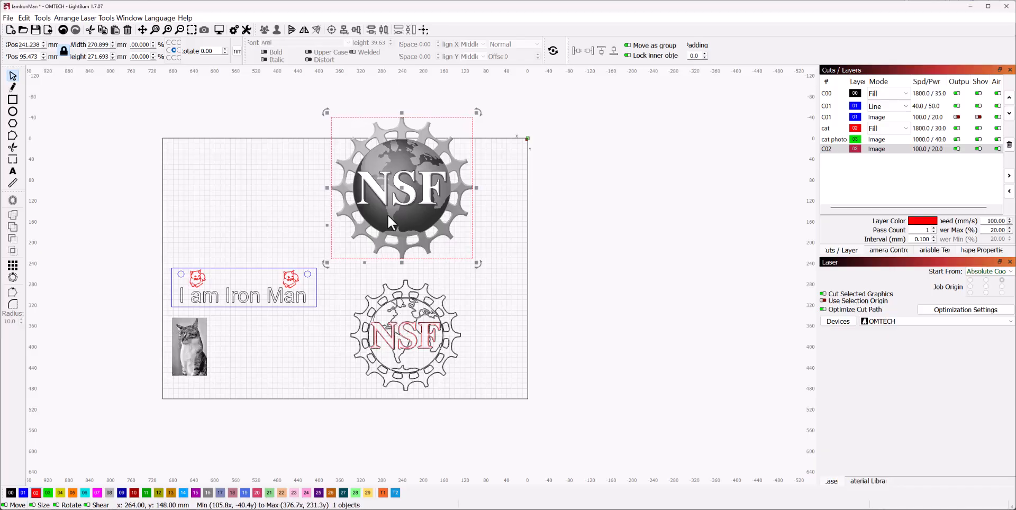
# Shrink the reference image to about 135.7 × 136.1 mm and move it outside the work area, around X 851, Y 106 mm.
pyautogui.scroll(8, 396, 217)
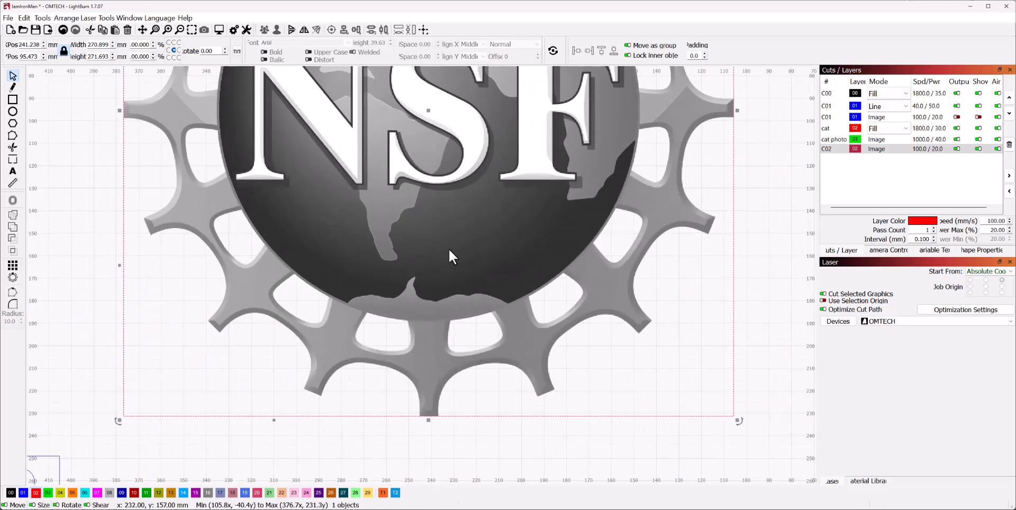
pyautogui.scroll(-5, 424, 246)
pyautogui.scroll(-5, 424, 242)
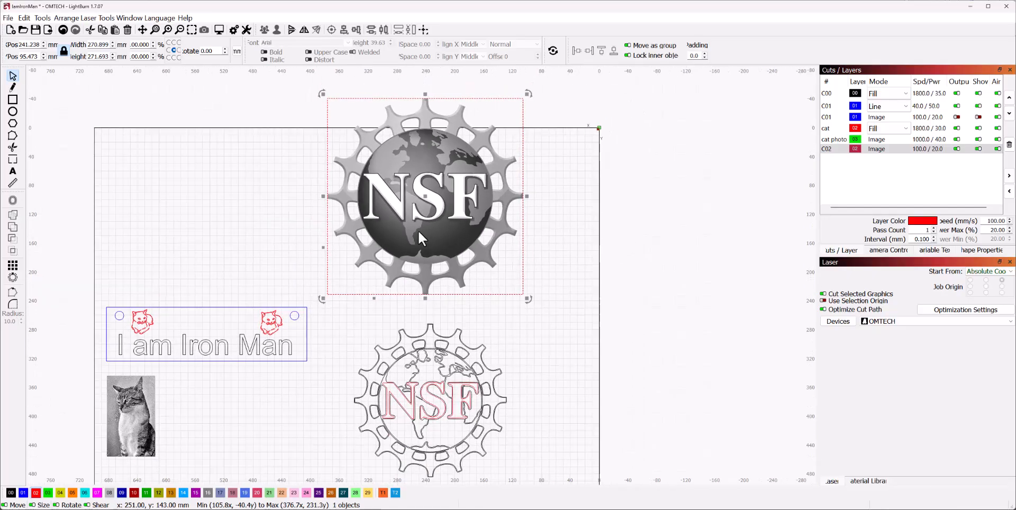
pyautogui.moveTo(500, 284); pyautogui.dragTo(88, 208)
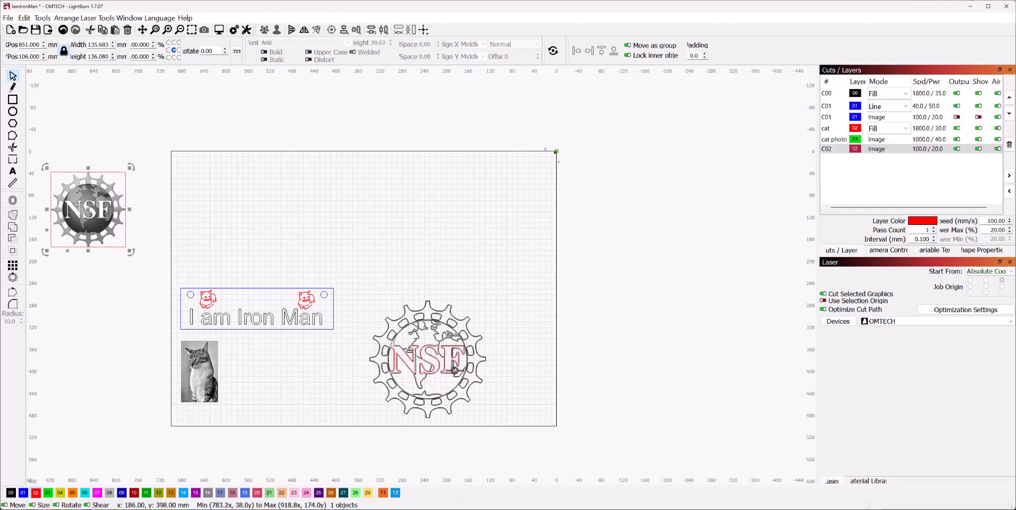
# Select the whole traced logo and preview its engraving result, closing the preview when done.
pyautogui.scroll(4, 423, 370)
pyautogui.scroll(-5, 374, 295)
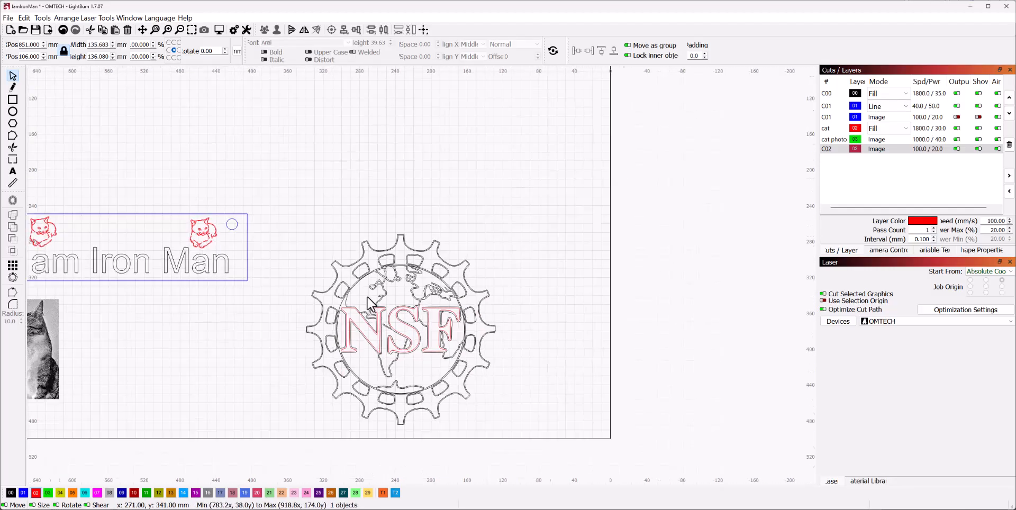
pyautogui.moveTo(295, 226); pyautogui.dragTo(516, 464)
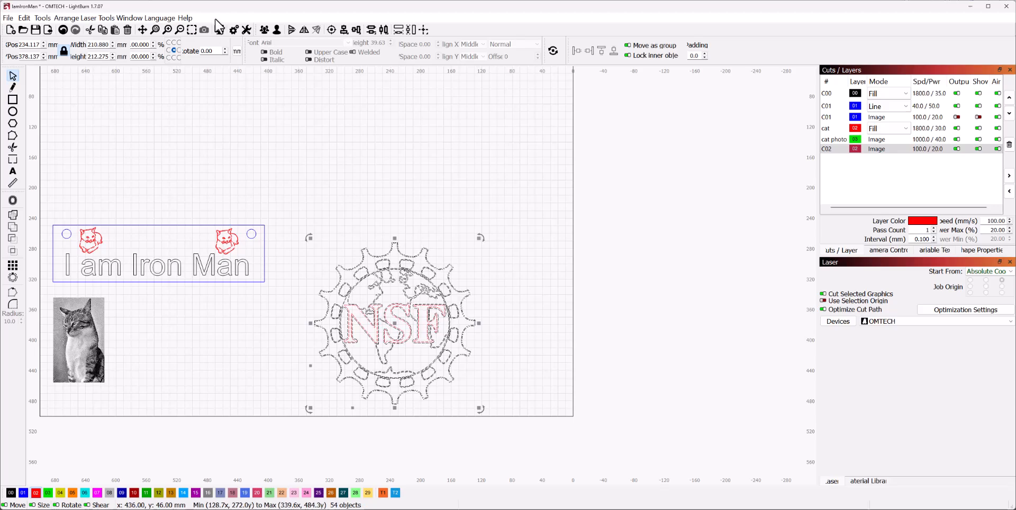
pyautogui.hotkey('alt', 'p')
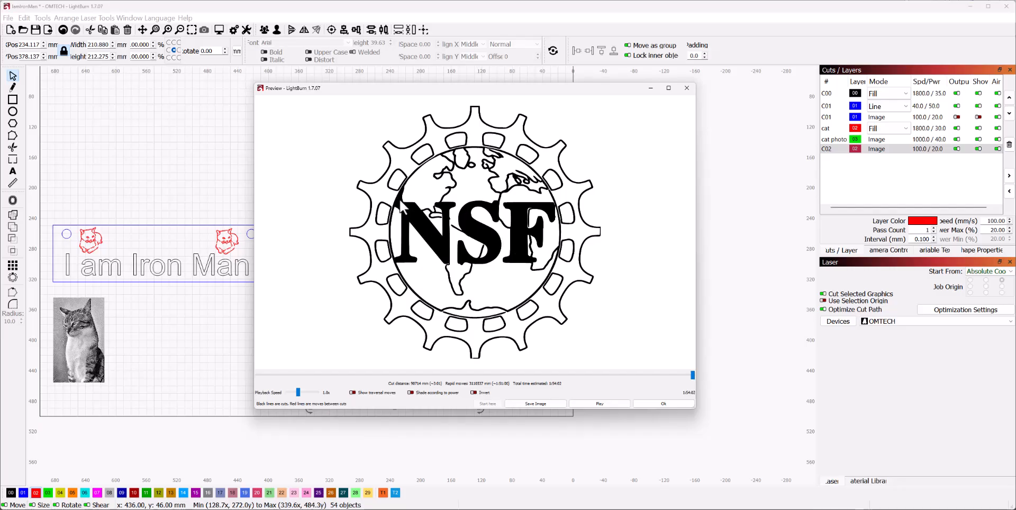
pyautogui.click(668, 405)
# Examine the outlines where the continent meets the N's upper serif and the globe's rim.
pyautogui.scroll(5, 346, 303)
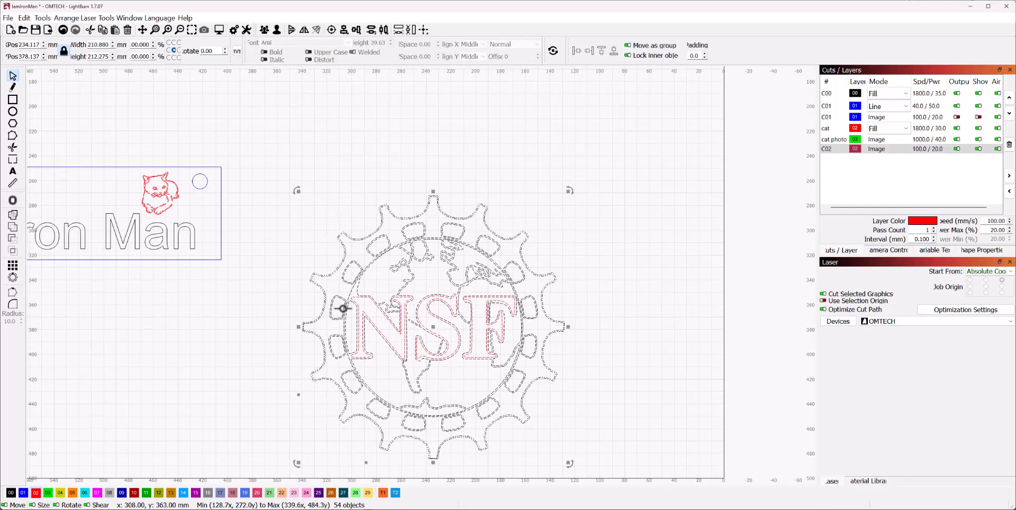
pyautogui.scroll(4, 346, 304)
pyautogui.click(390, 251)
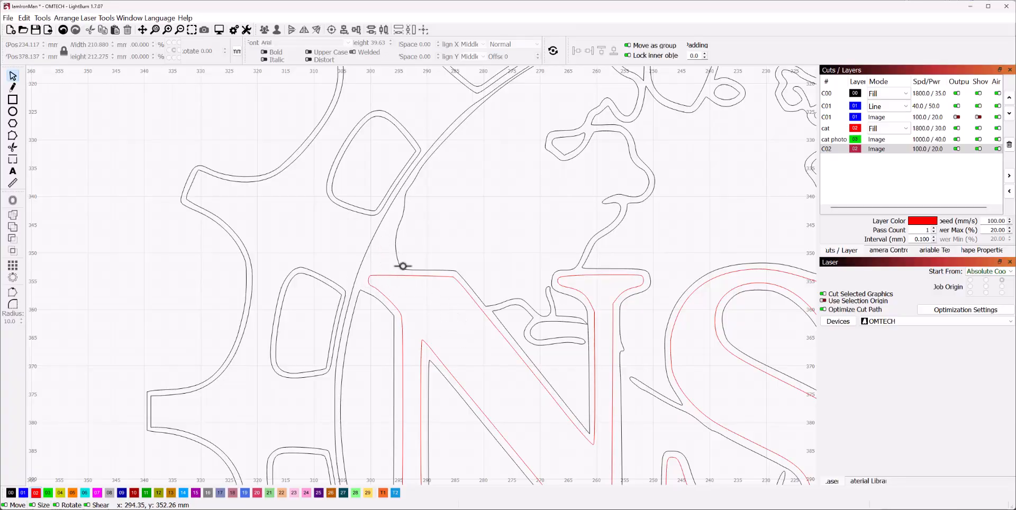
pyautogui.scroll(-1, 418, 298)
pyautogui.scroll(-10, 418, 297)
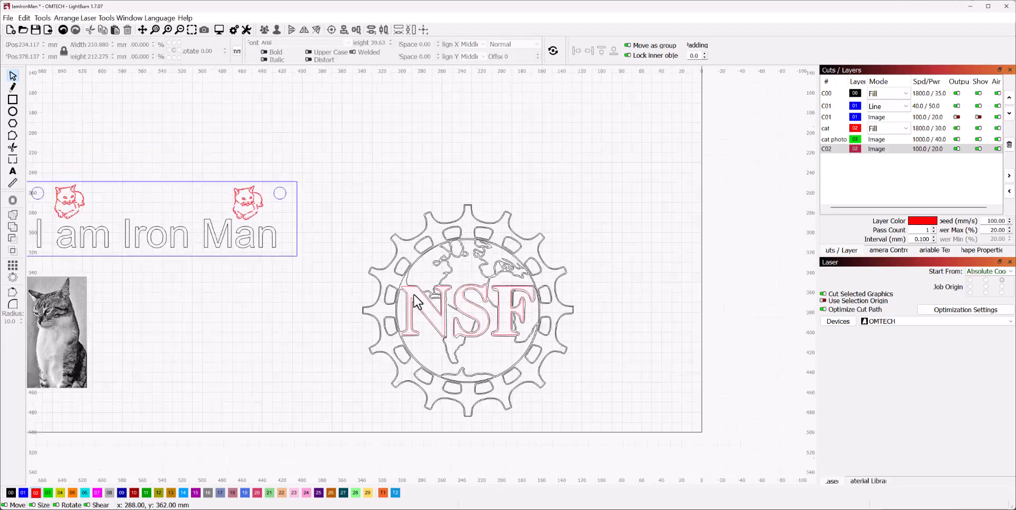
pyautogui.scroll(5, 410, 301)
pyautogui.scroll(-4, 413, 300)
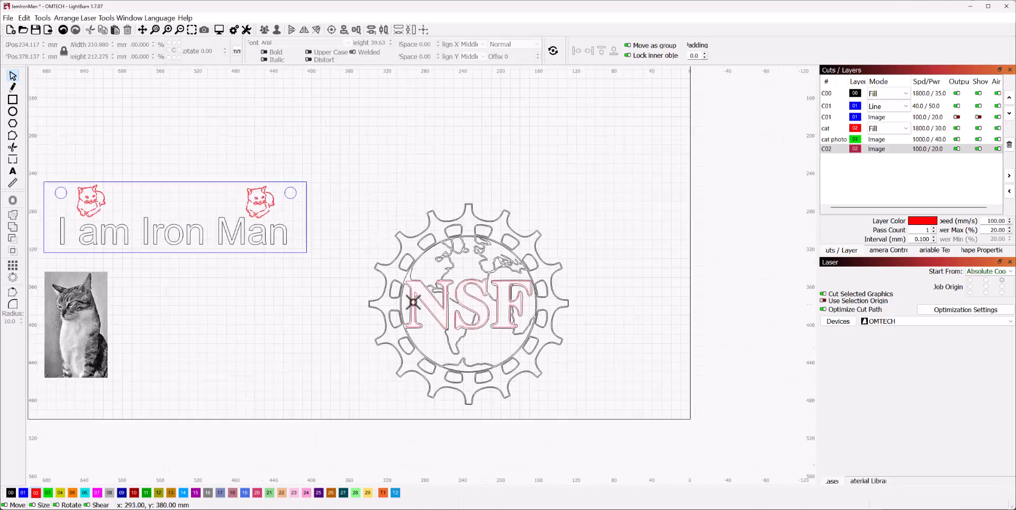
# Preview the whole traced logo again and inspect the filled area beside the N up close.
pyautogui.moveTo(363, 212); pyautogui.dragTo(579, 419)
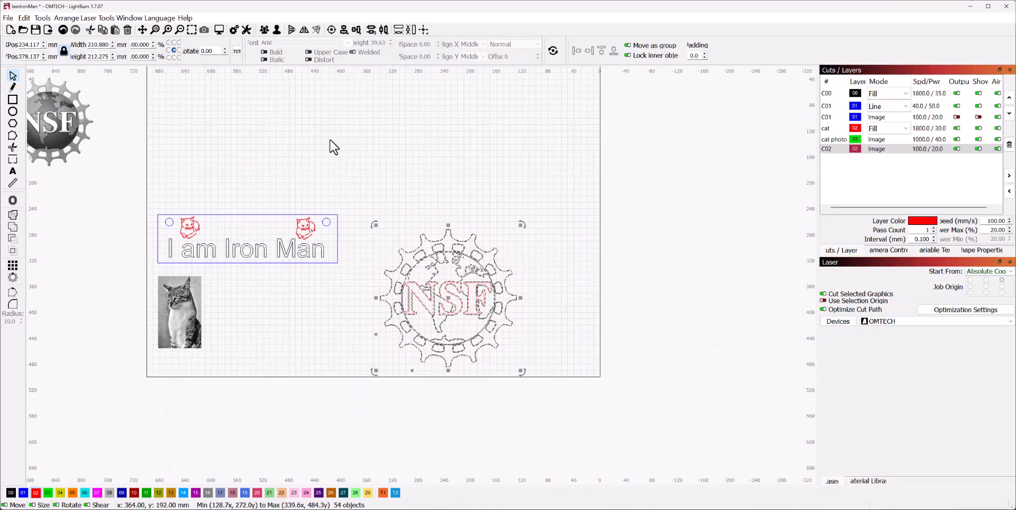
pyautogui.click(222, 30)
pyautogui.scroll(4, 394, 195)
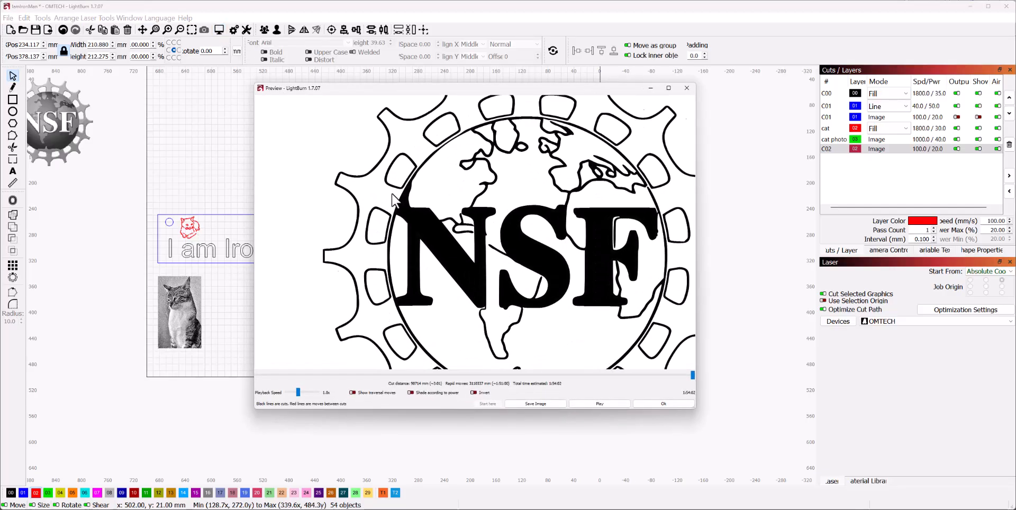
pyautogui.scroll(-4, 395, 197)
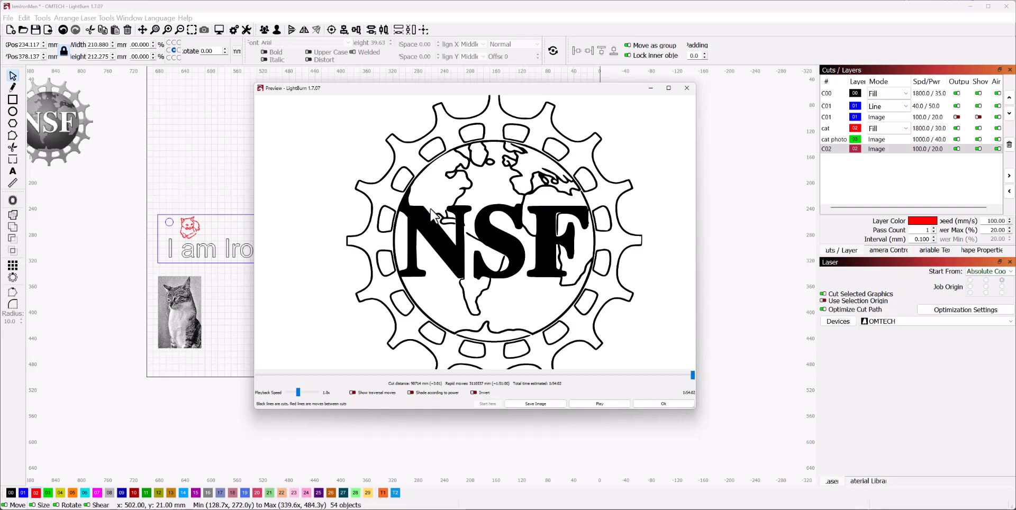
pyautogui.click(686, 88)
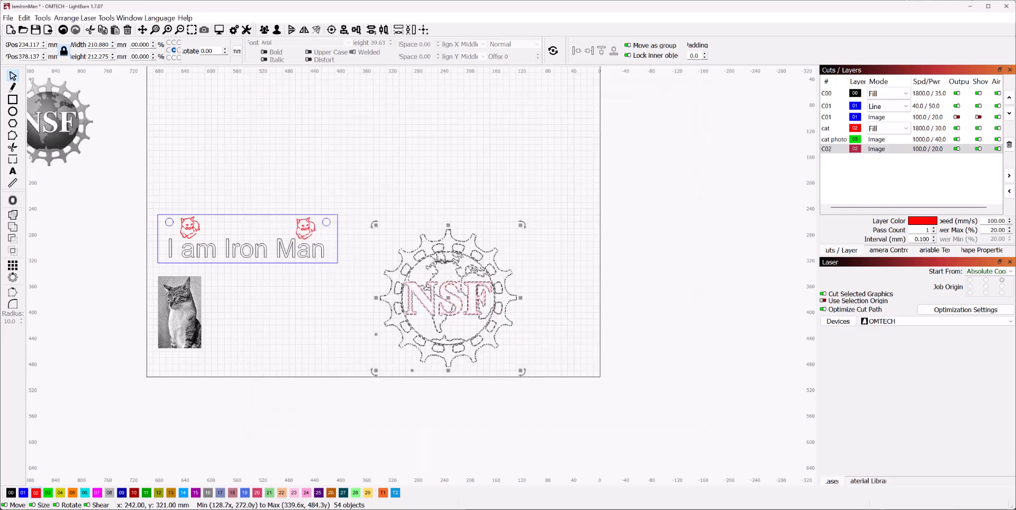
# Select the continent outline beside the N and check which layer and mode it uses.
pyautogui.scroll(5, 359, 270)
pyautogui.click(313, 260)
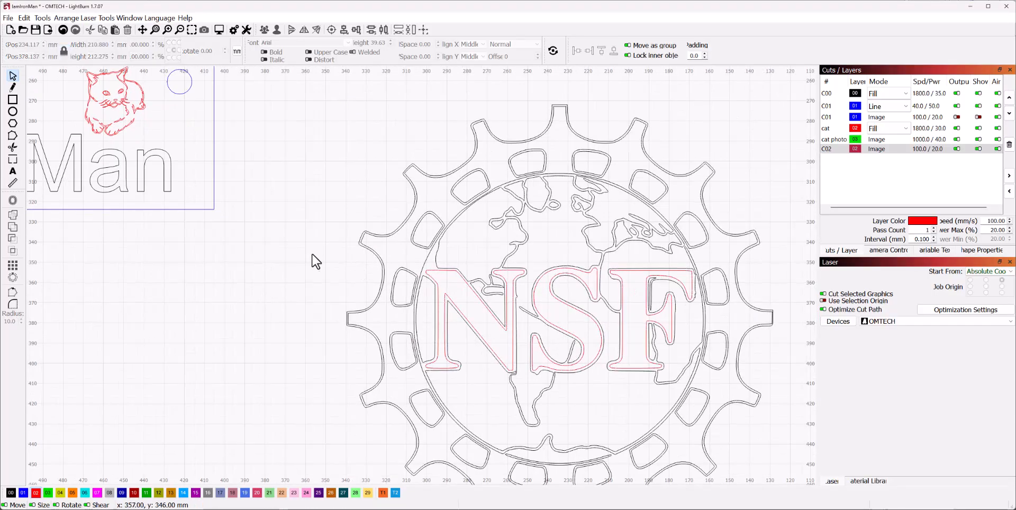
pyautogui.click(436, 258)
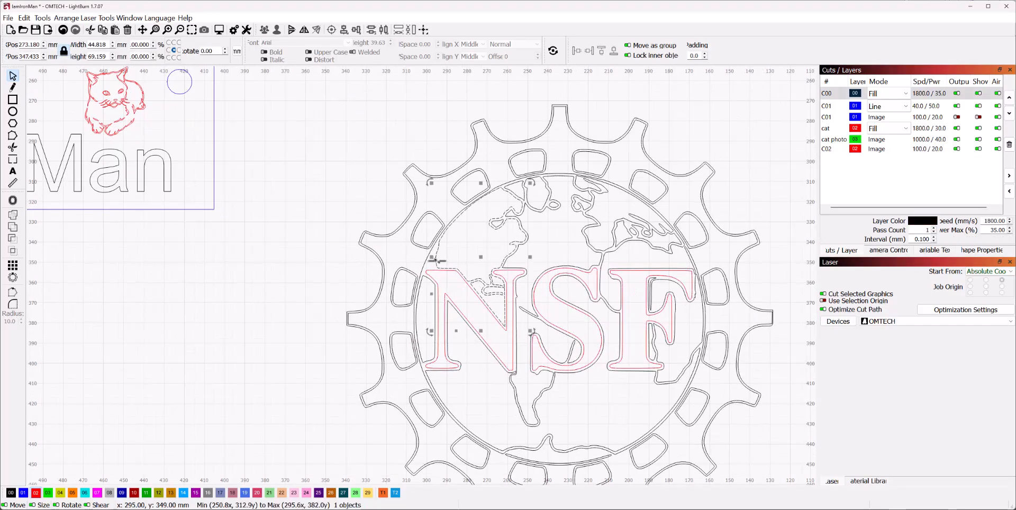
pyautogui.scroll(-2, 436, 259)
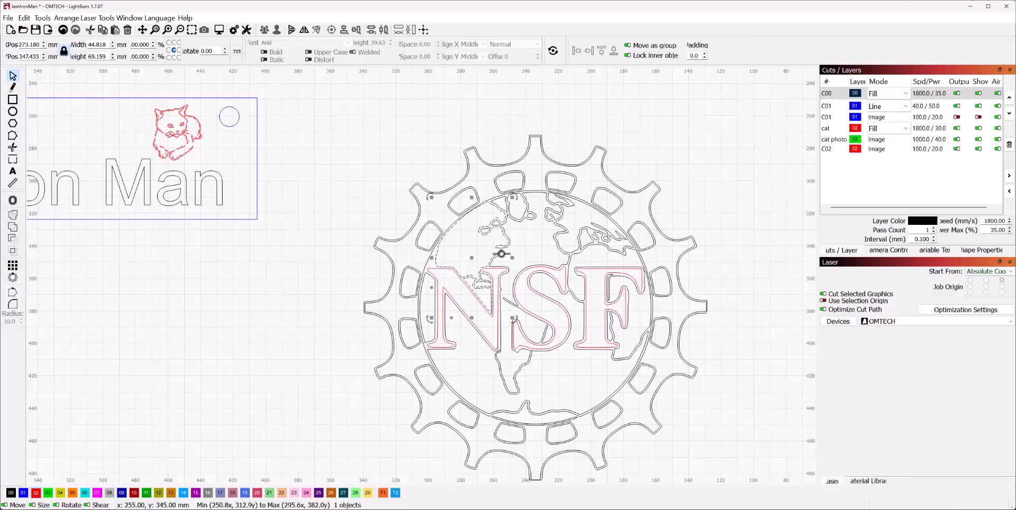
pyautogui.click(914, 97)
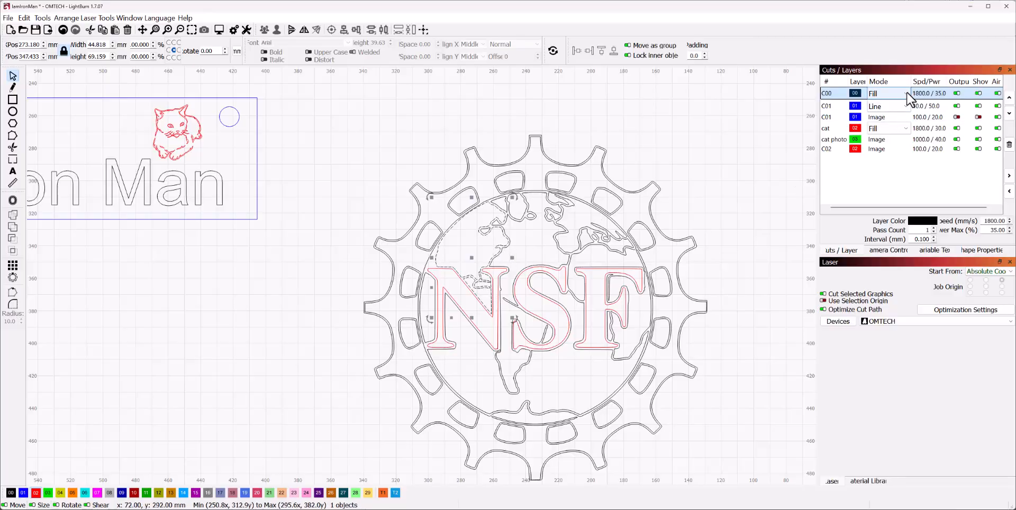
# Assign the whole traced logo to dark blue layer 09, keeping that layer in Line mode.
pyautogui.scroll(-2, 648, 136)
pyautogui.moveTo(445, 126); pyautogui.dragTo(732, 398)
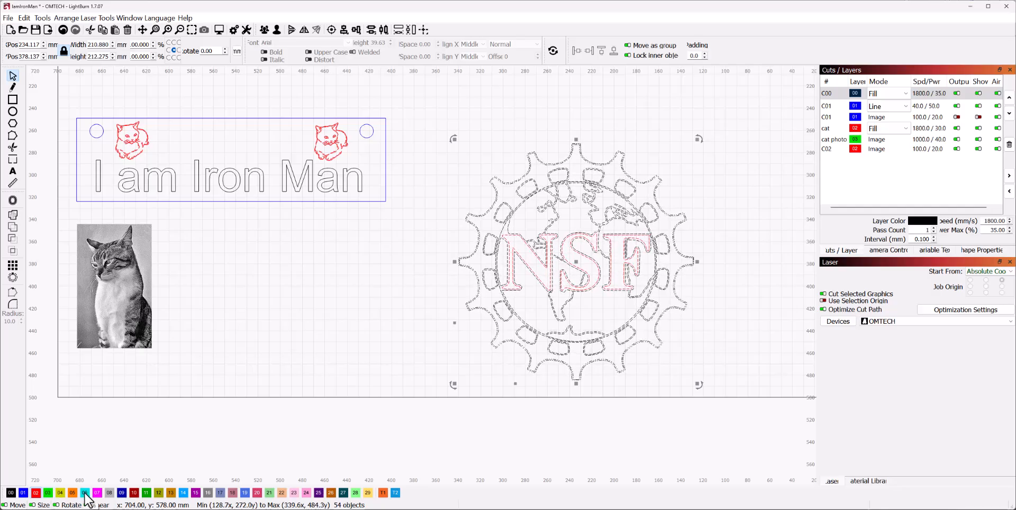
pyautogui.click(121, 493)
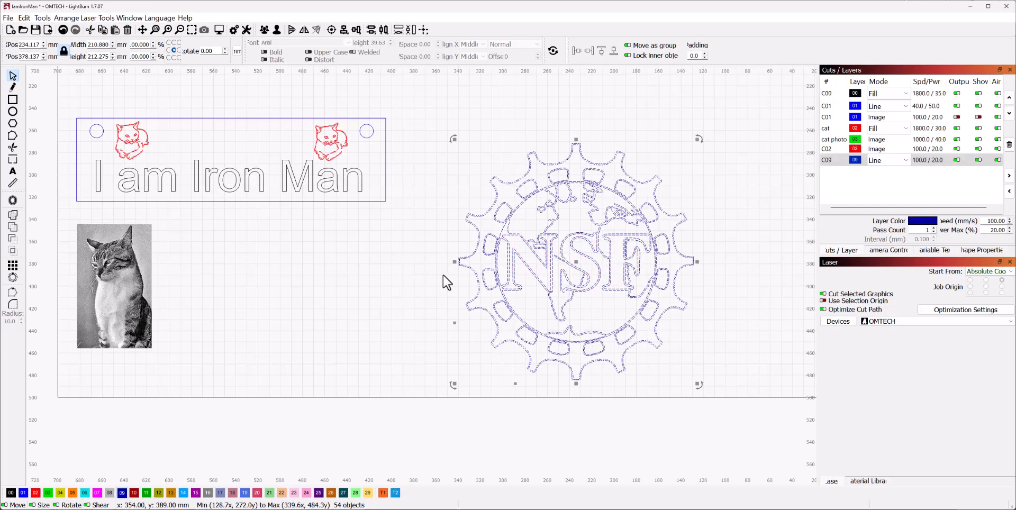
pyautogui.click(890, 164)
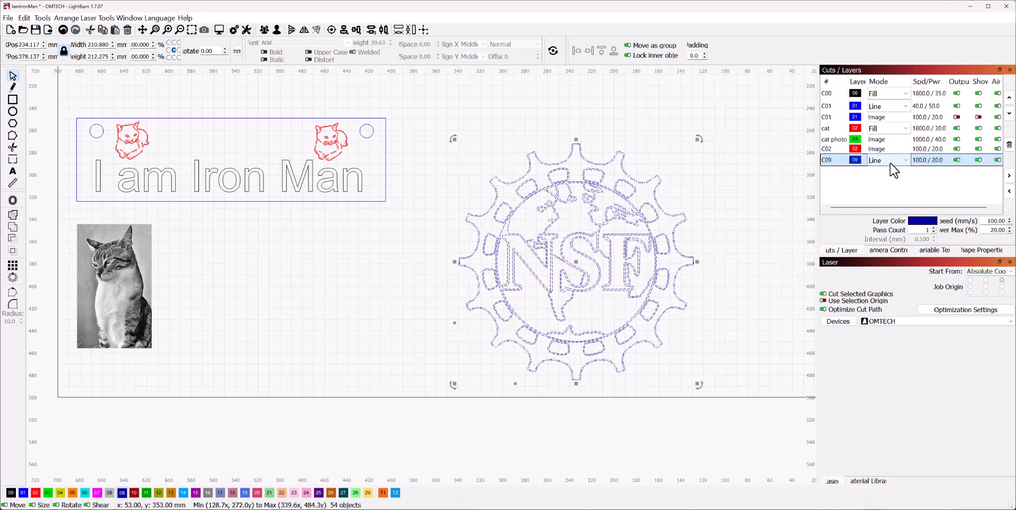
pyautogui.click(887, 175)
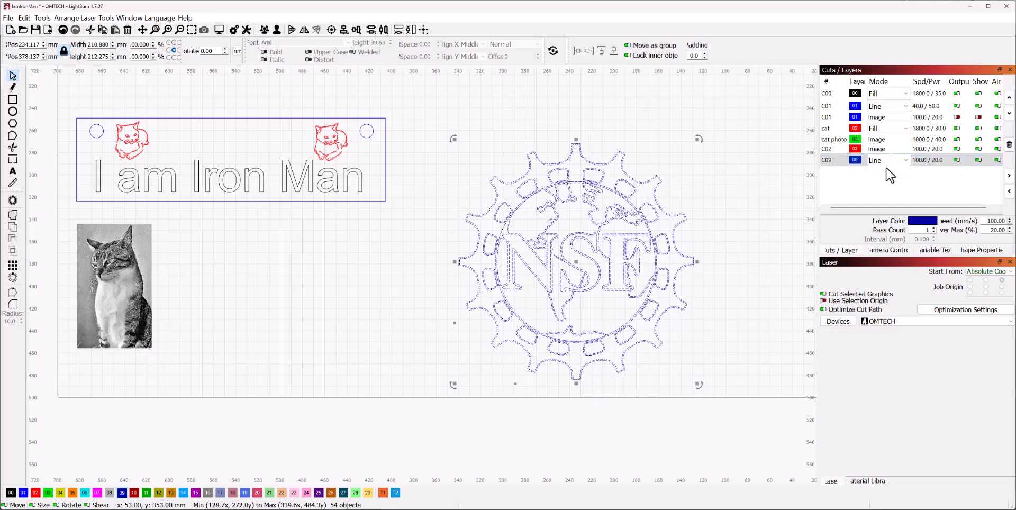
# Set layer C09's speed to 1400 mm/s and its maximum power to 40%.
pyautogui.doubleClick(926, 161)
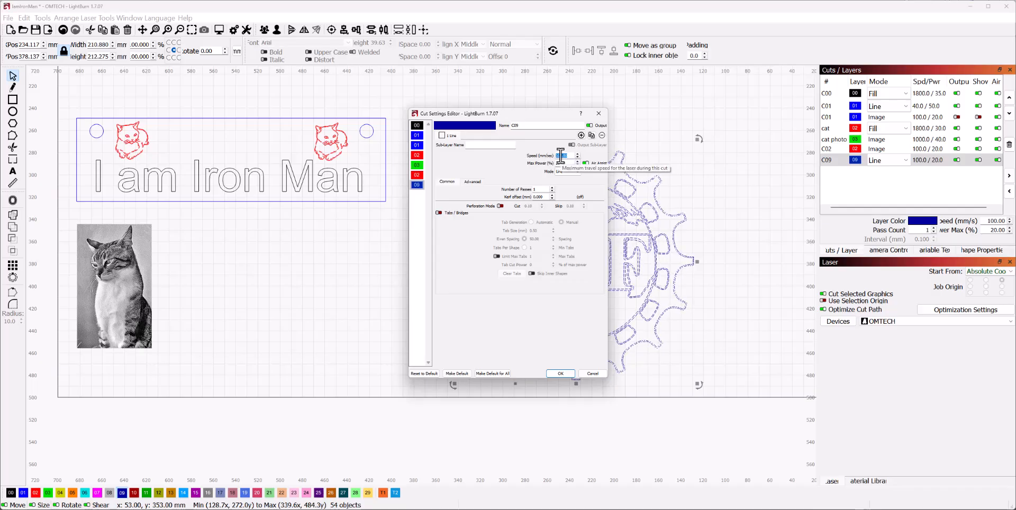
pyautogui.click(561, 155)
pyautogui.write('1400')
pyautogui.press('Tab')
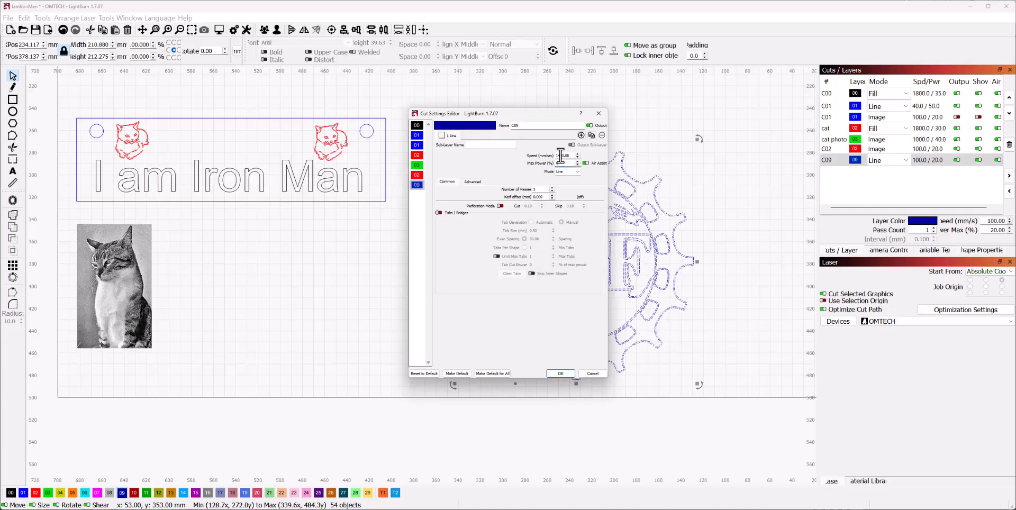
pyautogui.write('40')
pyautogui.click(554, 373)
# Assign the inner outlines of the letters N, S and F to the red Fill layer 02.
pyautogui.click(709, 299)
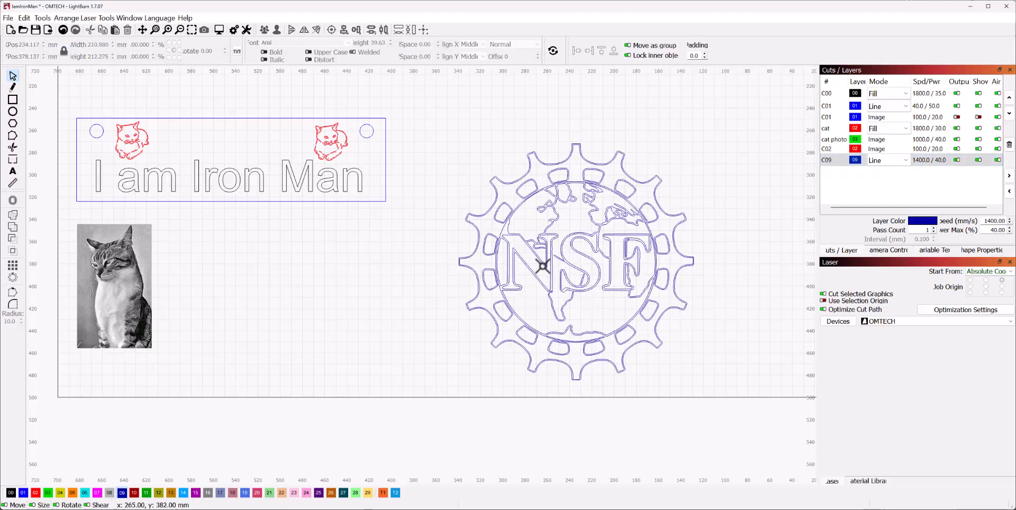
pyautogui.scroll(2, 545, 265)
pyautogui.scroll(2, 545, 280)
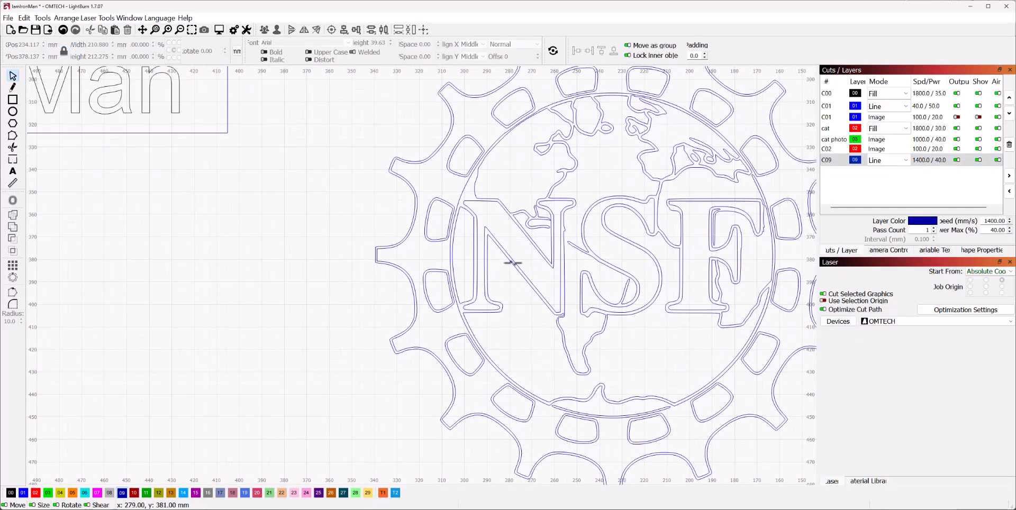
pyautogui.click(512, 263)
pyautogui.keyDown('shift'); pyautogui.click(594, 254); pyautogui.keyUp('shift')
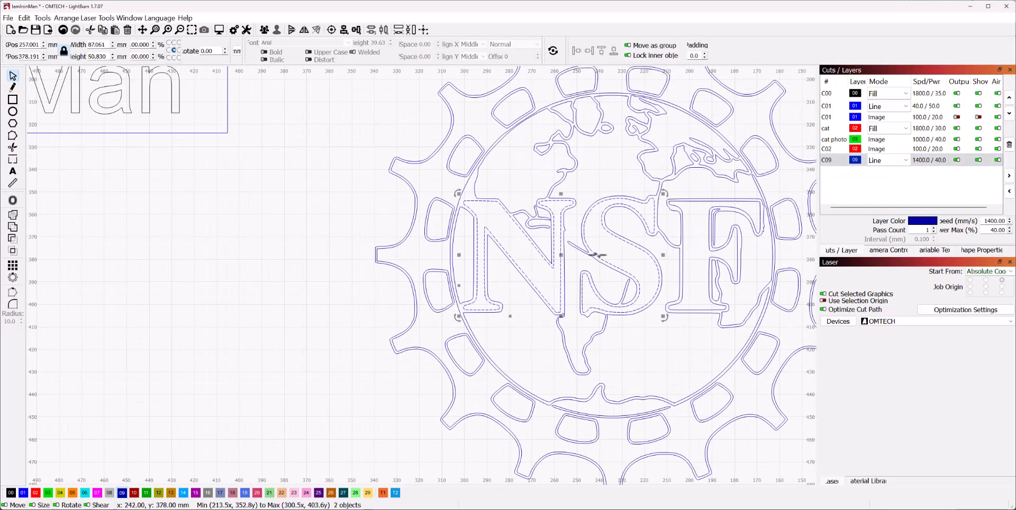
pyautogui.keyDown('shift'); pyautogui.click(683, 242); pyautogui.keyUp('shift')
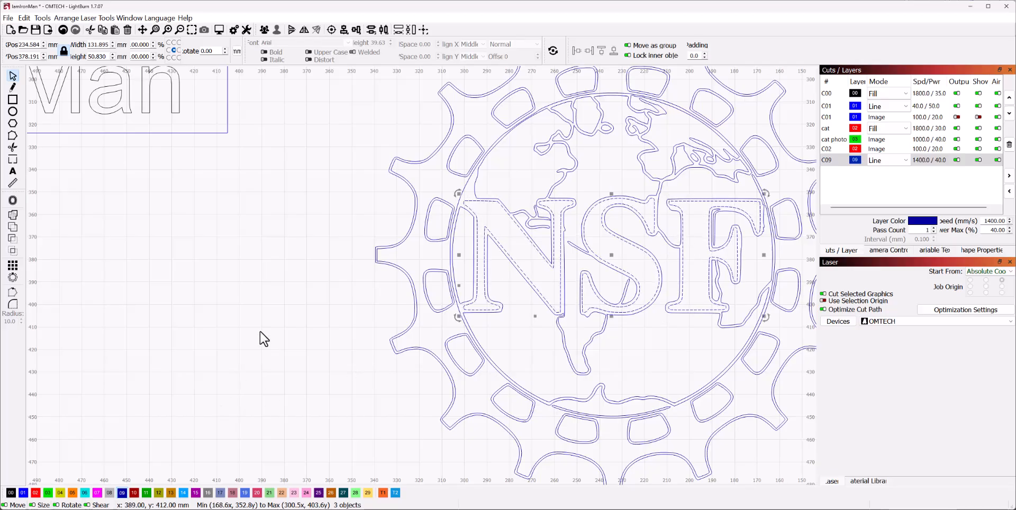
pyautogui.click(36, 493)
pyautogui.click(185, 335)
# Select the complete logo and preview it with line-engraved gear and globe and filled letters.
pyautogui.scroll(-2, 222, 295)
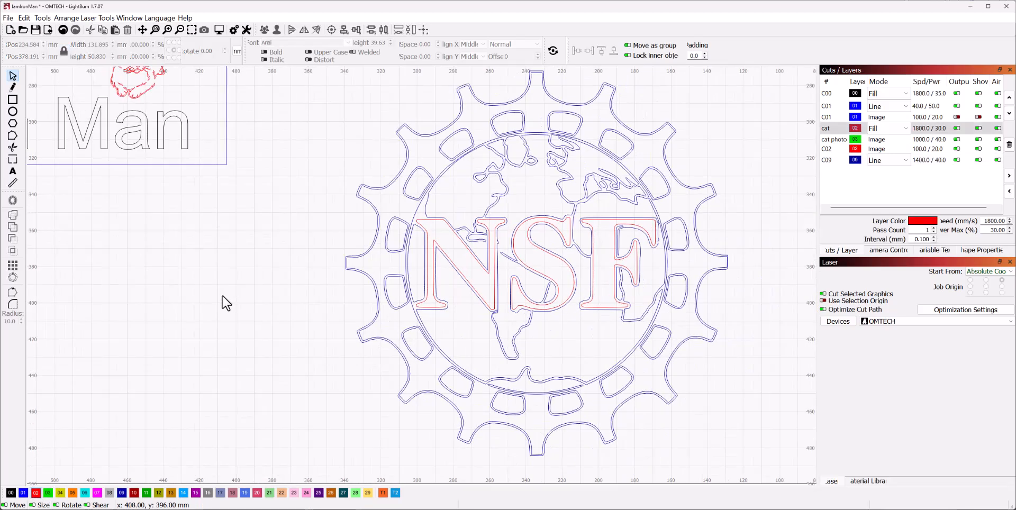
pyautogui.scroll(-1, 230, 302)
pyautogui.moveTo(280, 154); pyautogui.dragTo(534, 412)
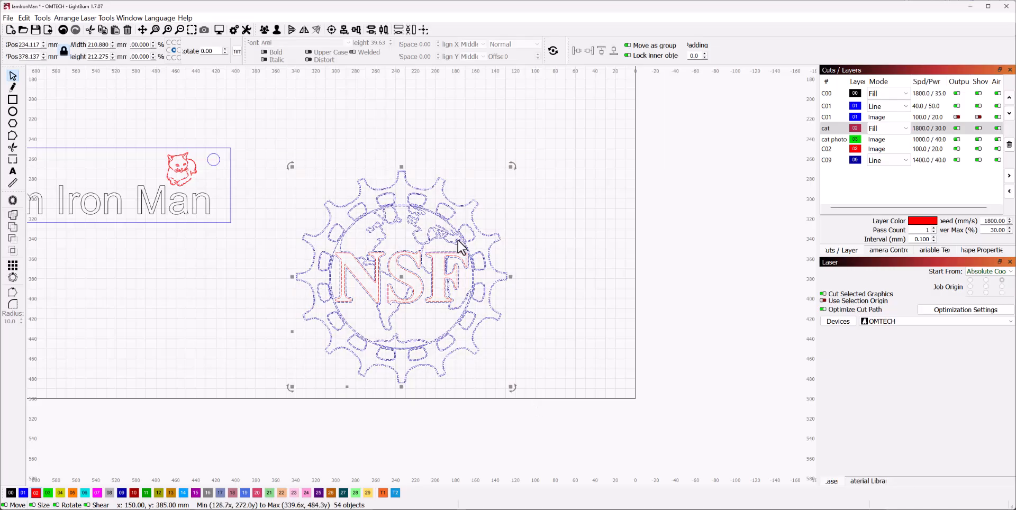
pyautogui.click(218, 30)
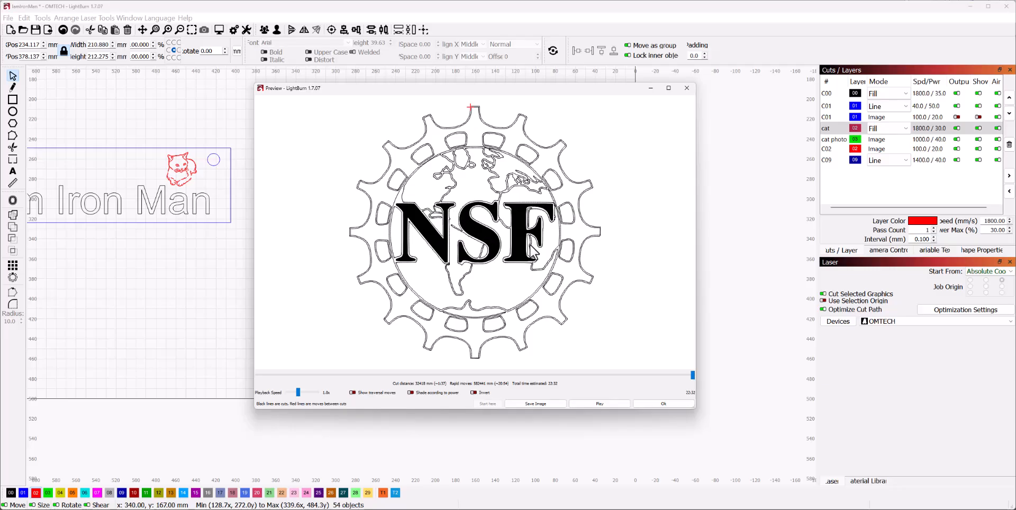
# Close the preview and group all parts of the NSF logo into one object.
pyautogui.click(662, 403)
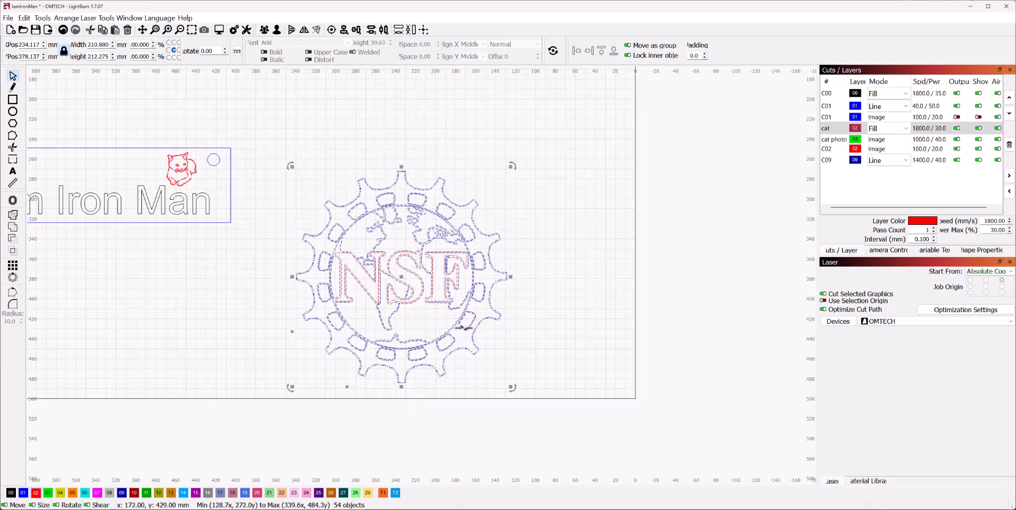
pyautogui.click(507, 365)
pyautogui.moveTo(286, 148); pyautogui.dragTo(567, 421)
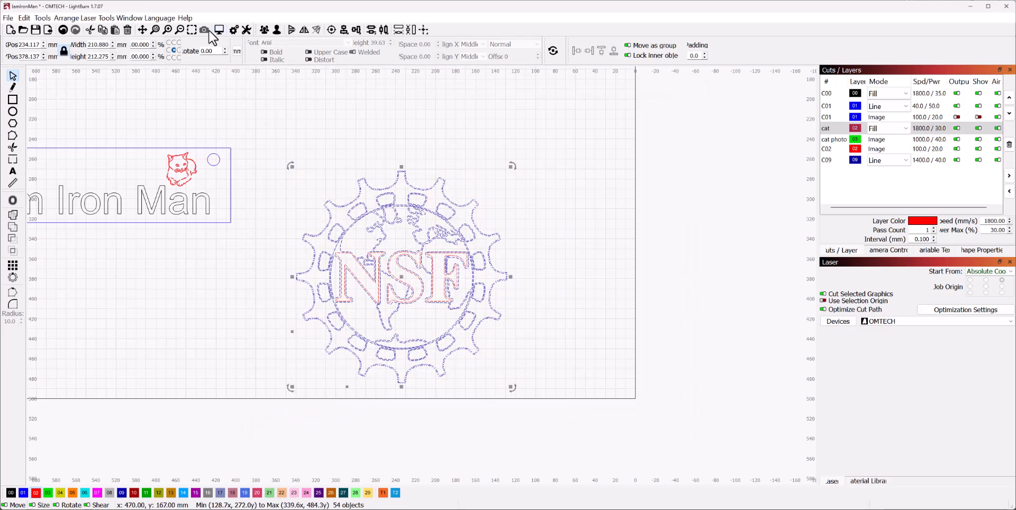
pyautogui.click(74, 18)
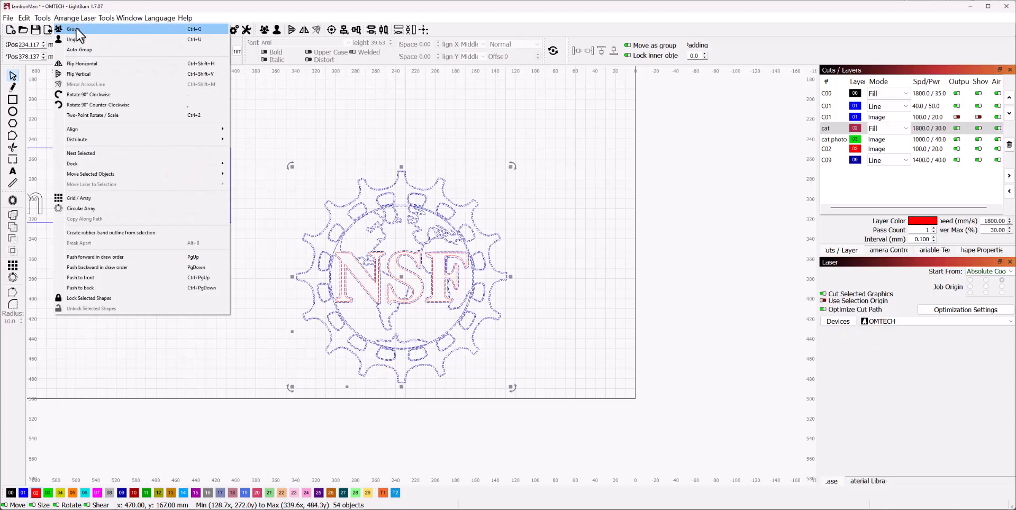
pyautogui.click(74, 29)
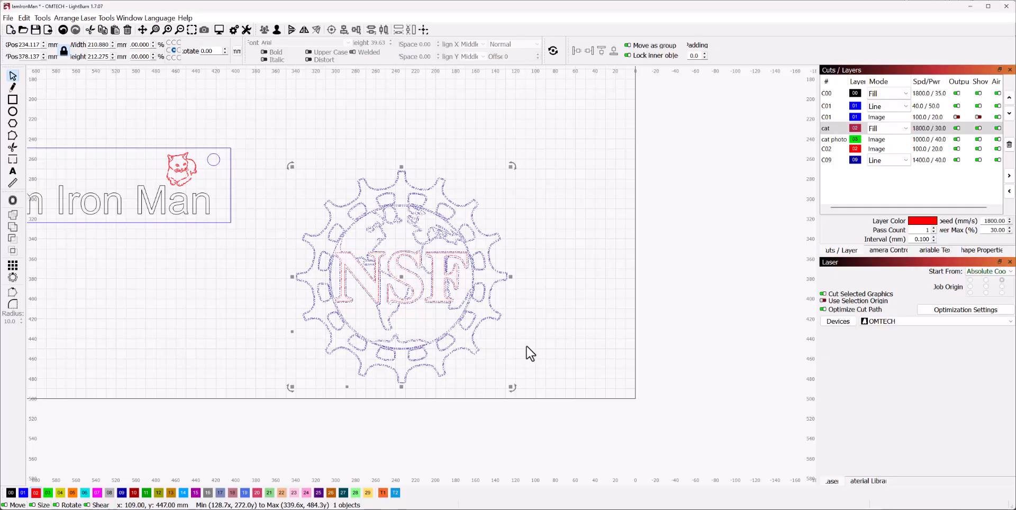
# Scale the grouped logo down to about 41 mm wide and place it on the sign between the two cats.
pyautogui.moveTo(511, 392); pyautogui.dragTo(399, 276)
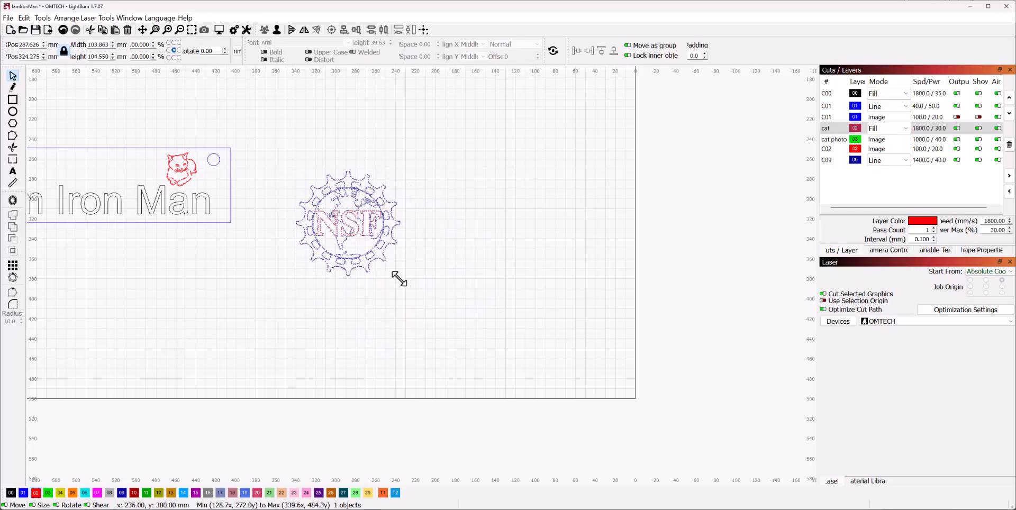
pyautogui.scroll(-2, 286, 222)
pyautogui.scroll(-1, 286, 222)
pyautogui.moveTo(335, 239); pyautogui.dragTo(179, 197)
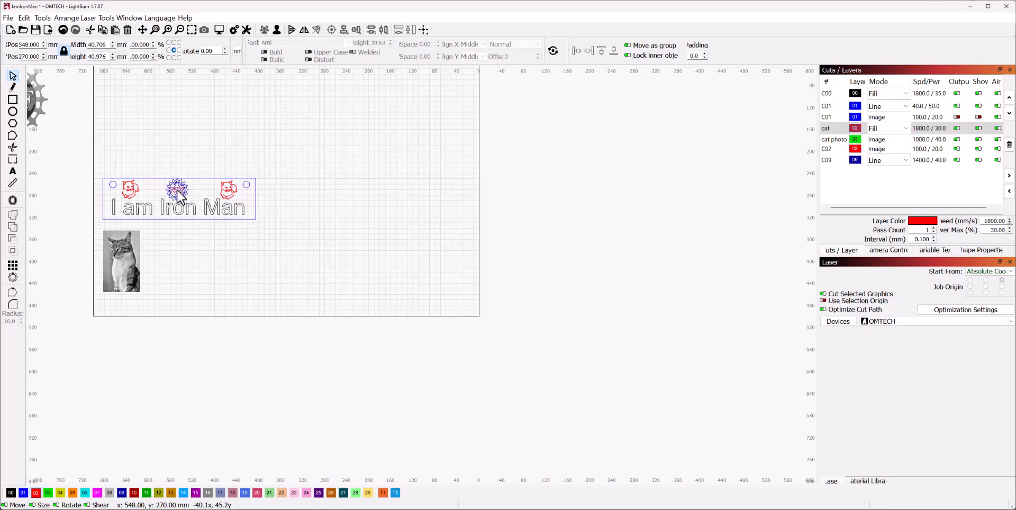
# Align the logo with the sign's outer rectangle on their shared vertical centre line.
pyautogui.scroll(4, 192, 186)
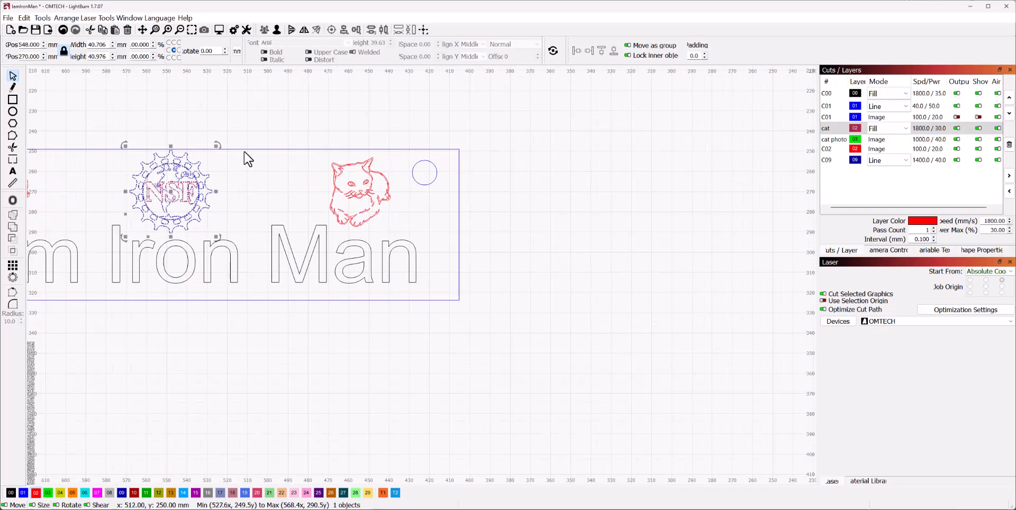
pyautogui.keyDown('shift'); pyautogui.click(244, 150); pyautogui.keyUp('shift')
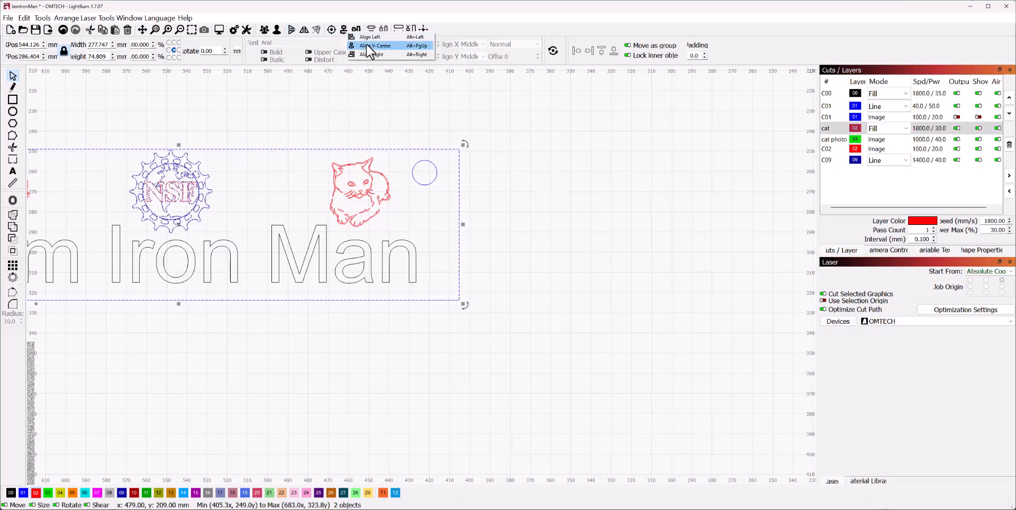
pyautogui.scroll(-1, 261, 206)
pyautogui.scroll(-1, 249, 244)
pyautogui.click(238, 276)
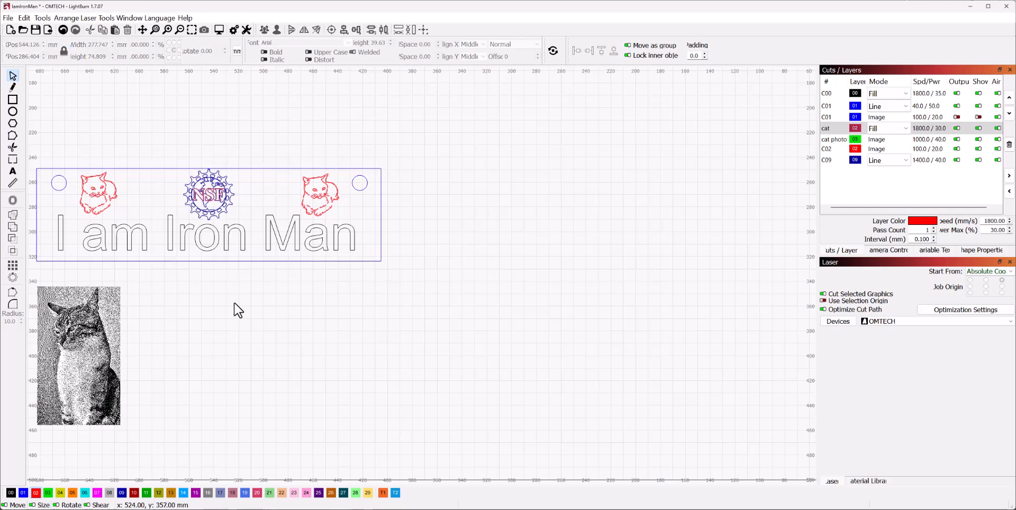
# Preview the complete sign with its text, cats, holes and NSF logo.
pyautogui.scroll(-2, 235, 306)
pyautogui.moveTo(81, 188); pyautogui.dragTo(383, 292)
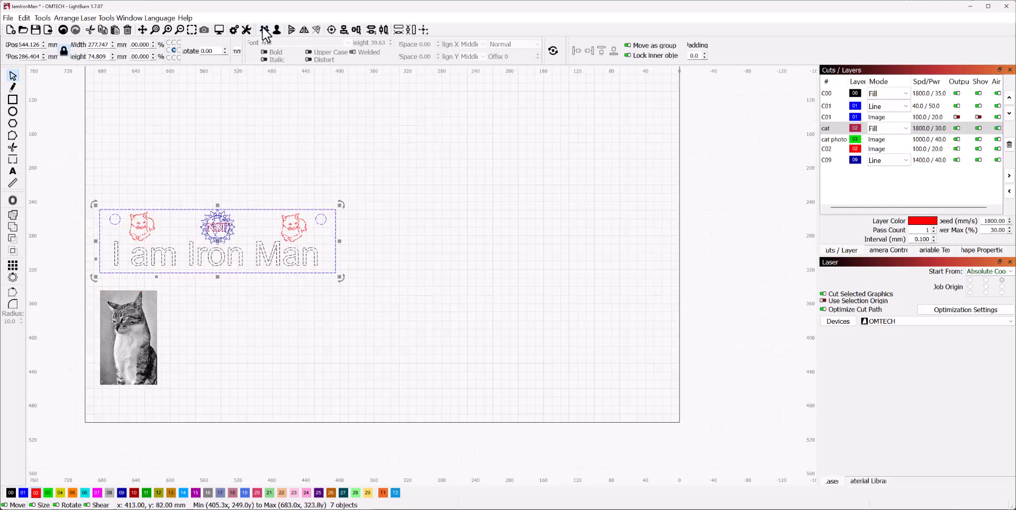
pyautogui.click(219, 30)
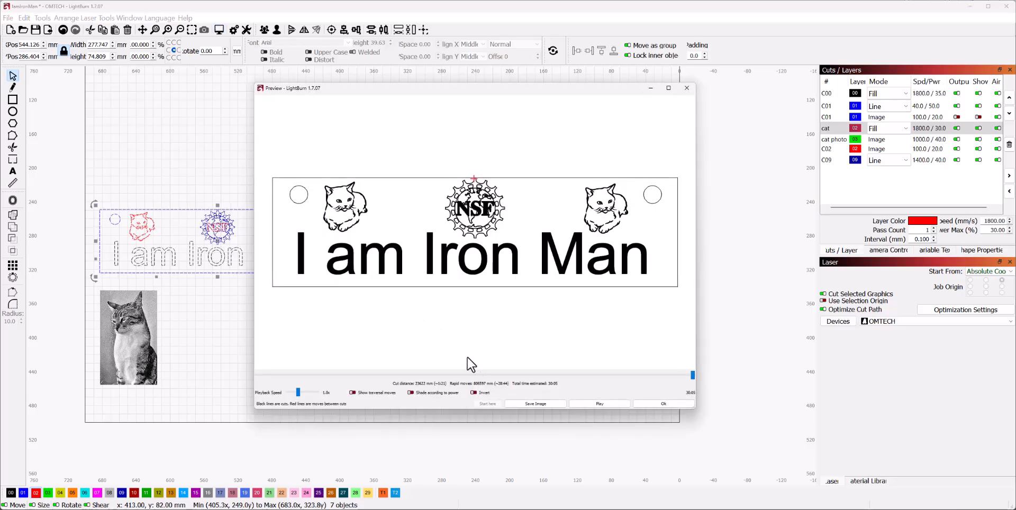
pyautogui.click(663, 403)
pyautogui.click(499, 321)
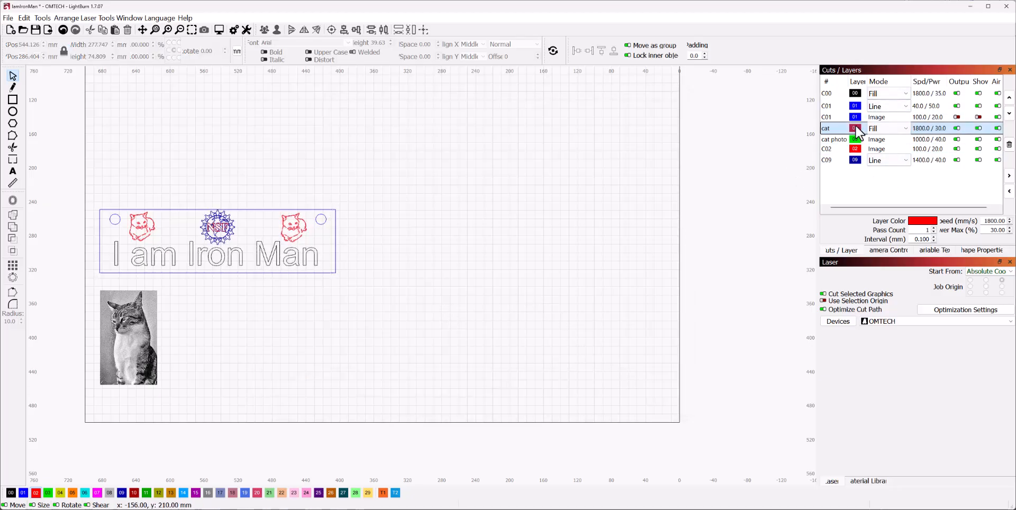
# Try to delete the hidden C01 Image layer together with its objects, and undo the deletion.
pyautogui.click(122, 326)
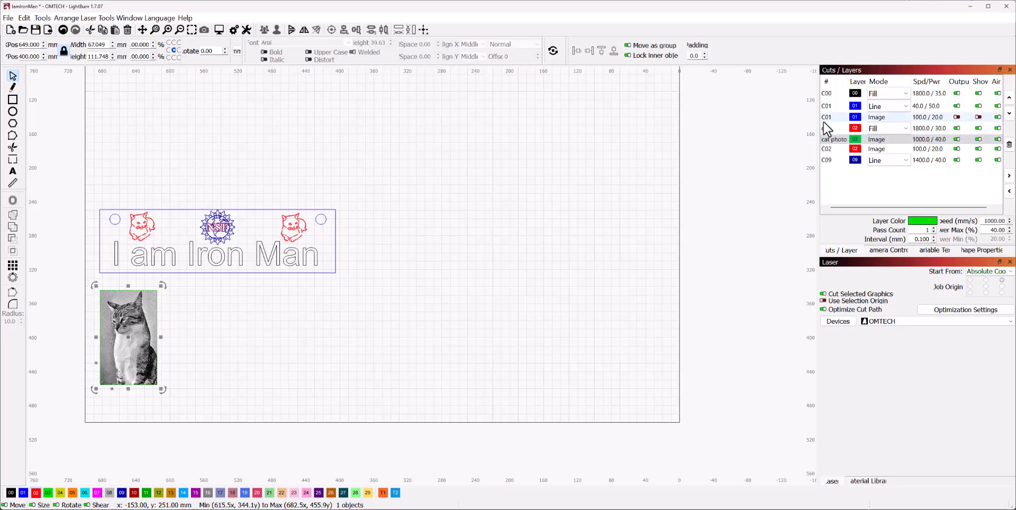
pyautogui.click(891, 117)
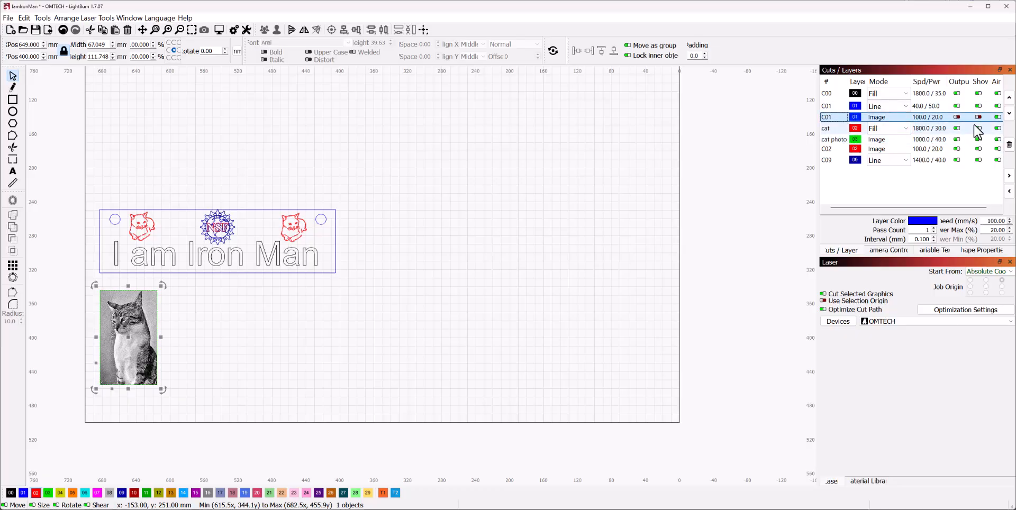
pyautogui.click(1009, 143)
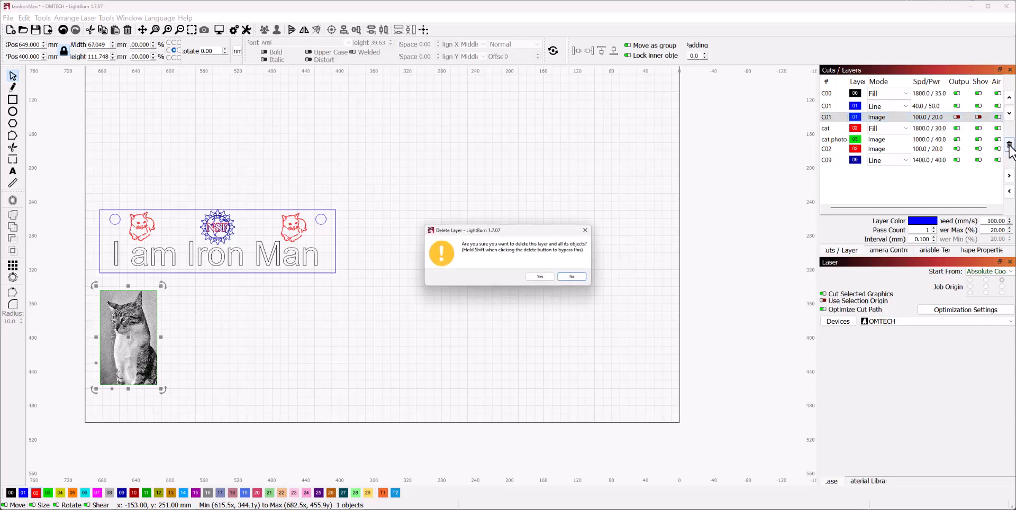
pyautogui.click(539, 276)
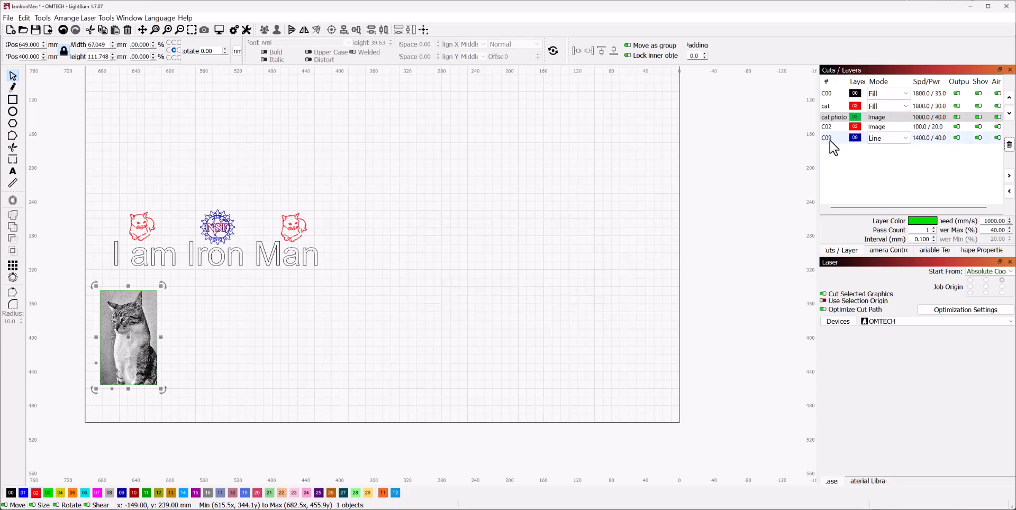
pyautogui.hotkey('ctrl', 'z')
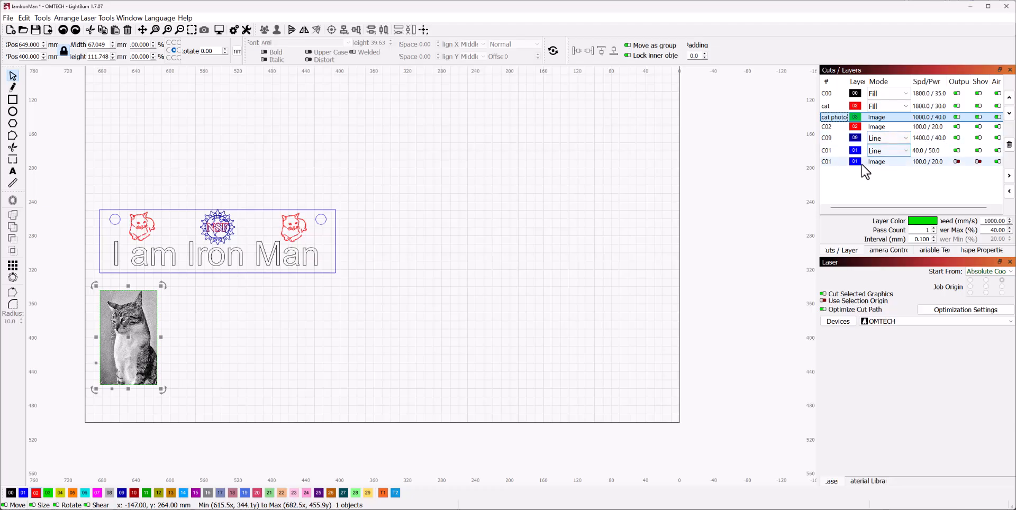
# Move the sign outline's C01 Line layer to the end of the cut order.
pyautogui.click(879, 153)
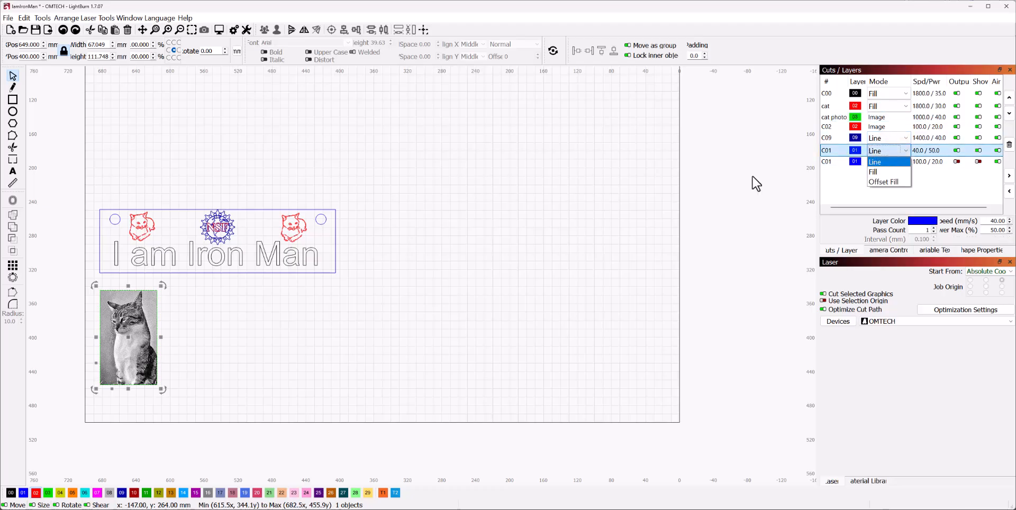
pyautogui.click(467, 261)
pyautogui.click(253, 210)
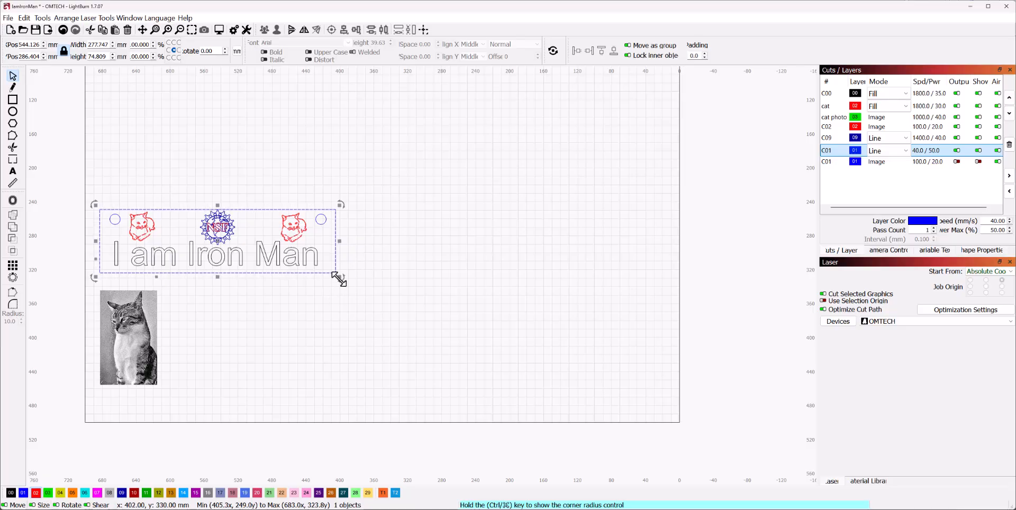
pyautogui.click(1009, 113)
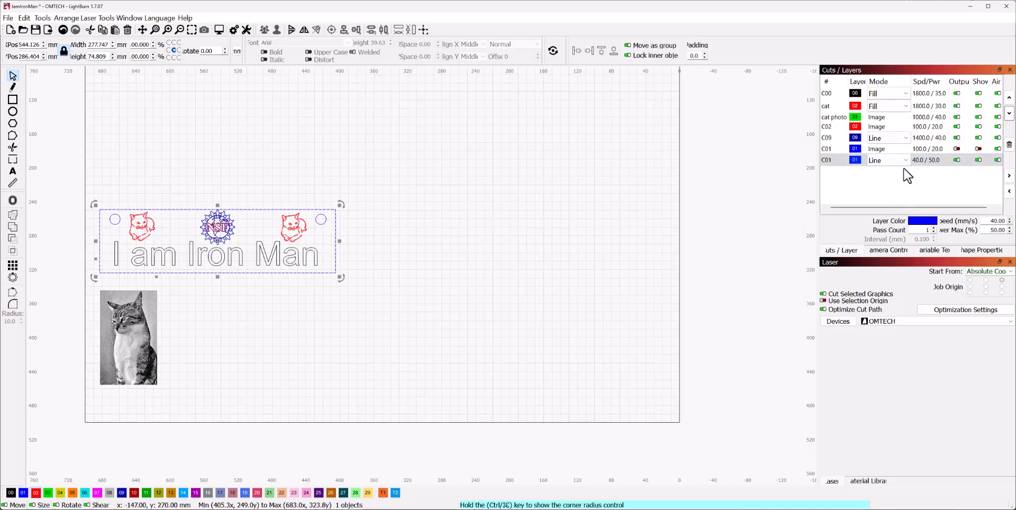
# Delete the cat photo below the sign.
pyautogui.click(903, 150)
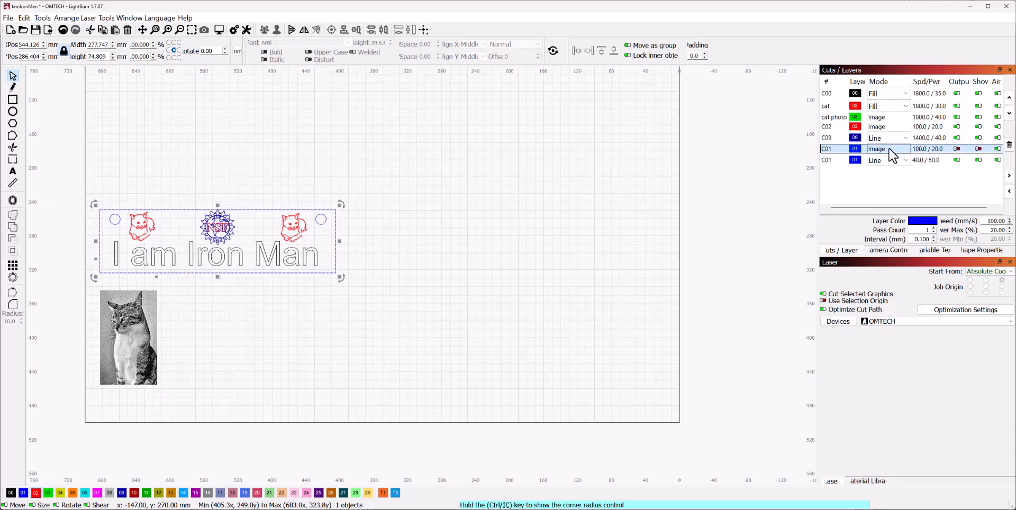
pyautogui.click(136, 329)
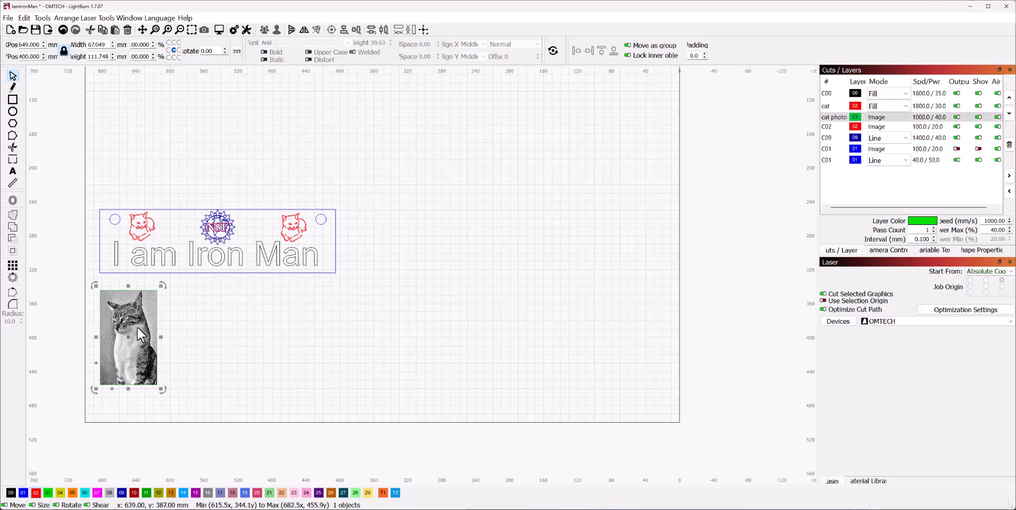
pyautogui.press('Delete')
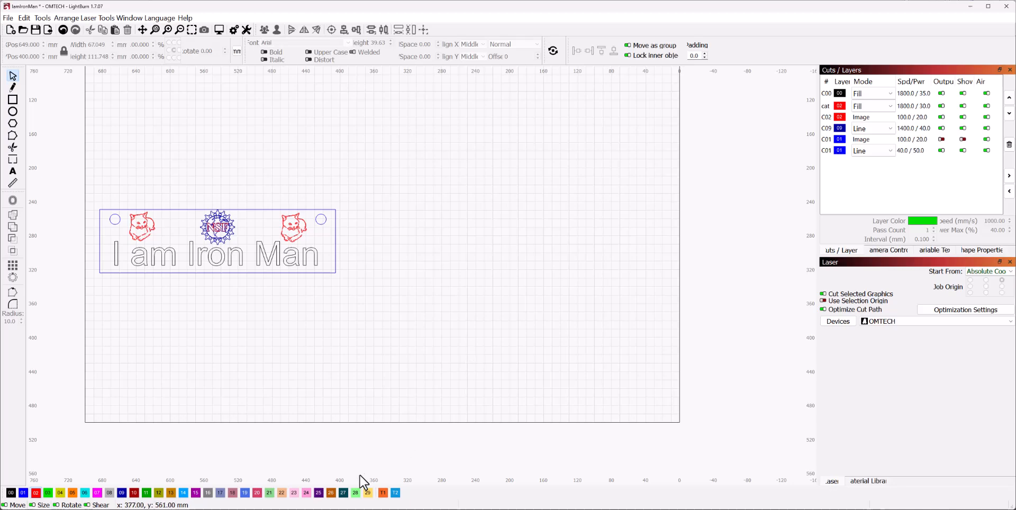
# Turn on output and visibility for the C01 Image layer and delete its cat drawing outside the work area.
pyautogui.click(866, 140)
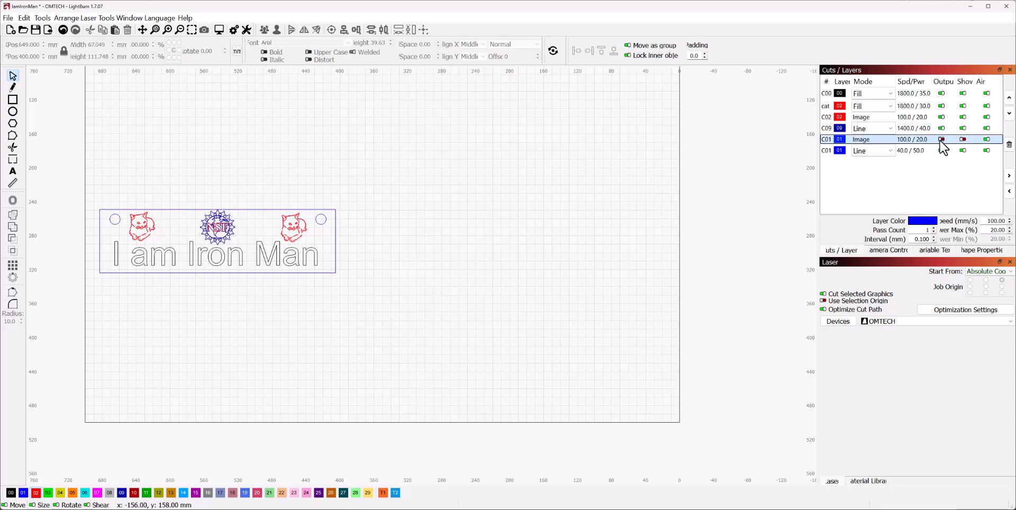
pyautogui.click(963, 140)
pyautogui.click(808, 168)
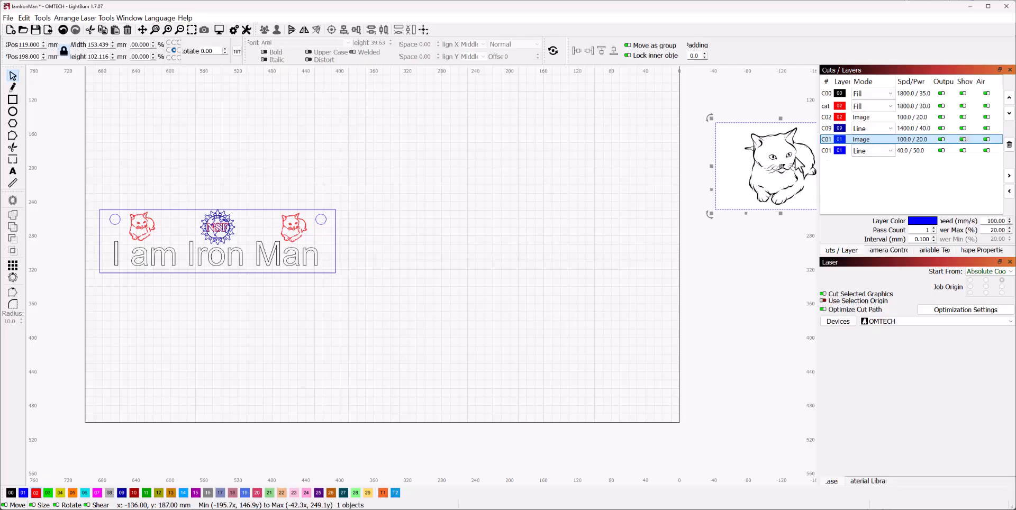
pyautogui.press('Delete')
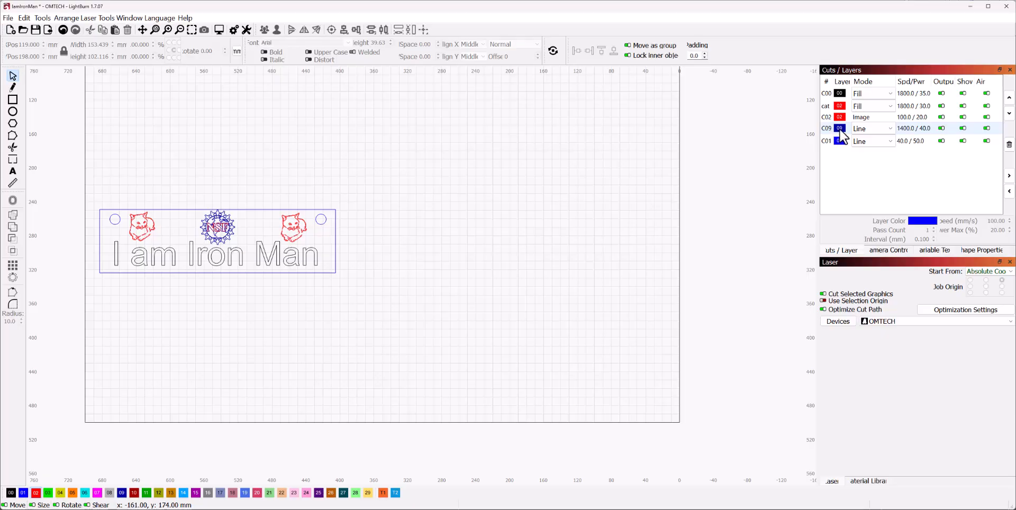
# Delete the original NSF logo image on the C02 Image layer, outside the work area.
pyautogui.click(858, 101)
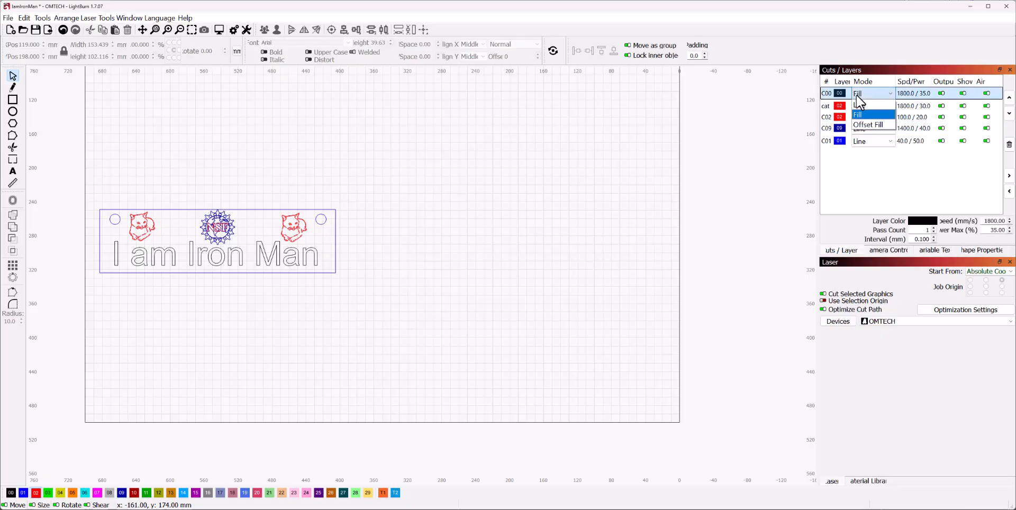
pyautogui.click(857, 99)
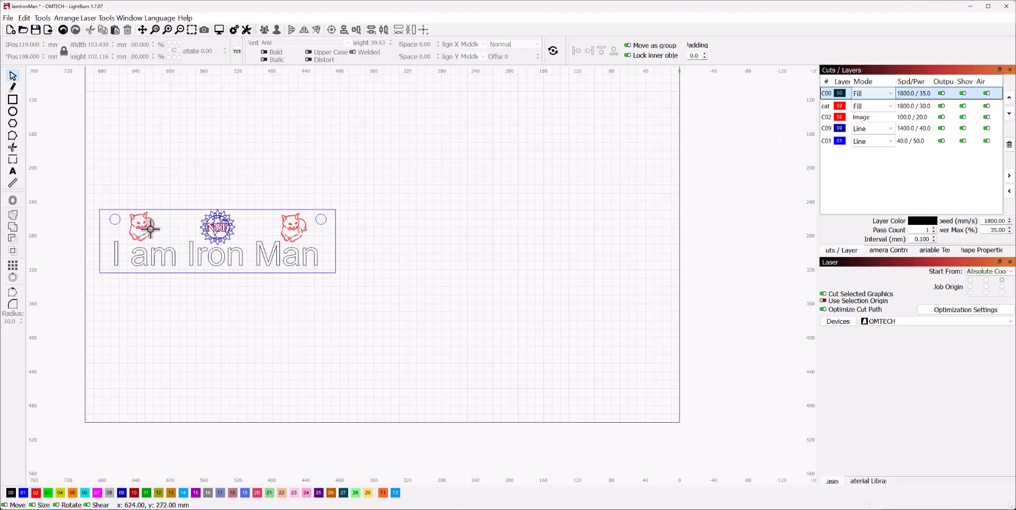
pyautogui.click(883, 118)
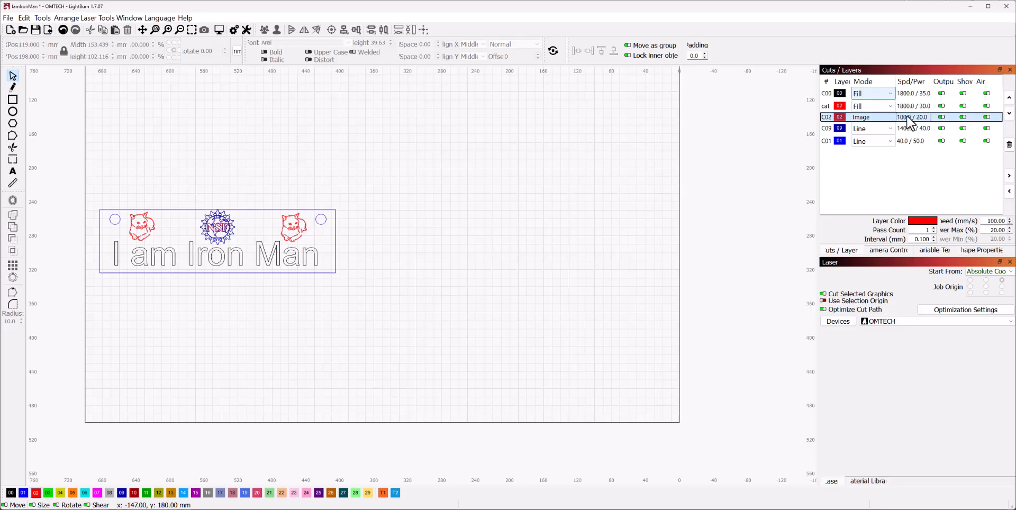
pyautogui.scroll(-4, 607, 259)
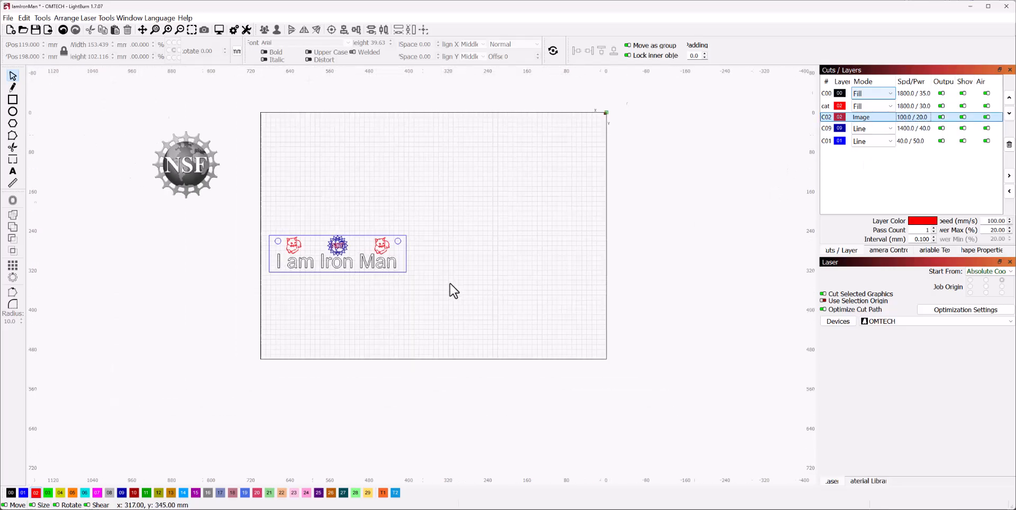
pyautogui.click(221, 179)
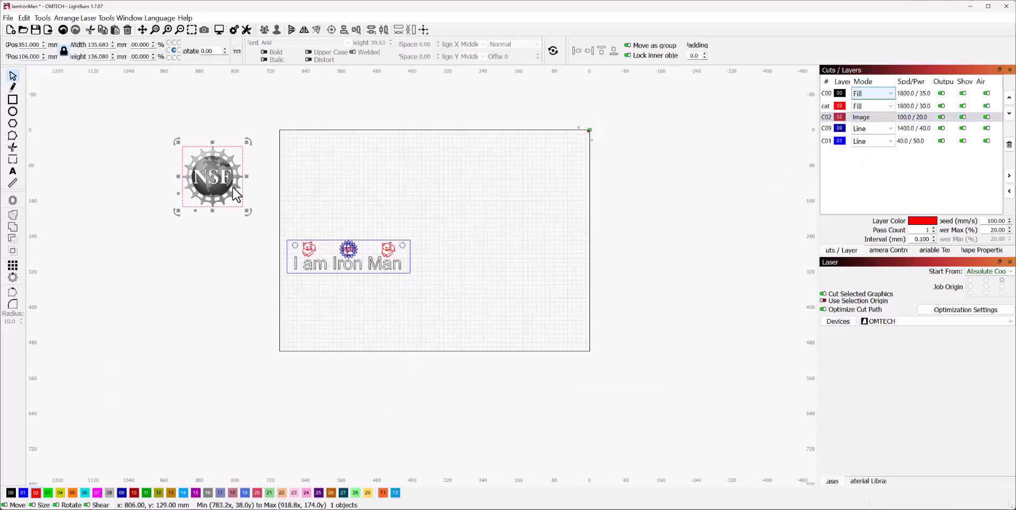
pyautogui.press('Delete')
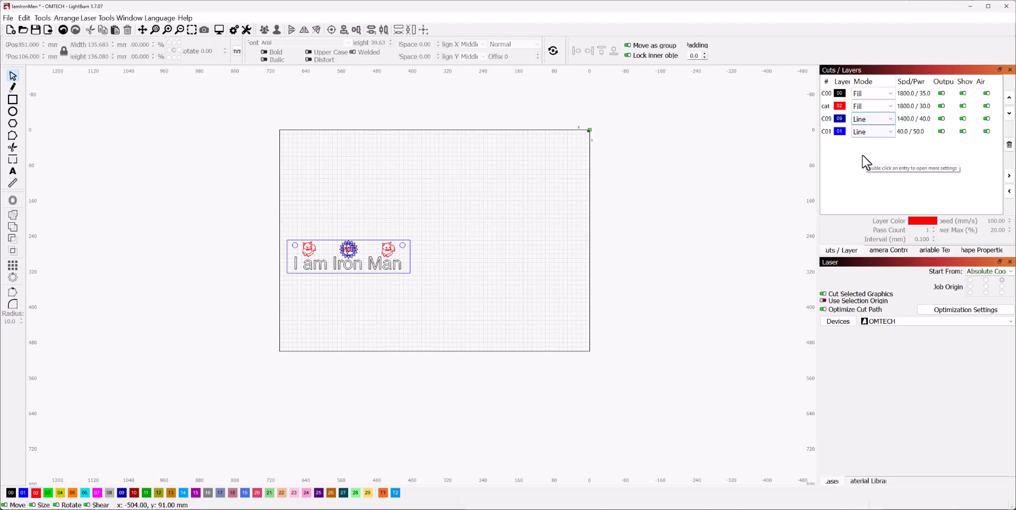
# Rename the black Fill layer C00 as "text".
pyautogui.scroll(3, 349, 305)
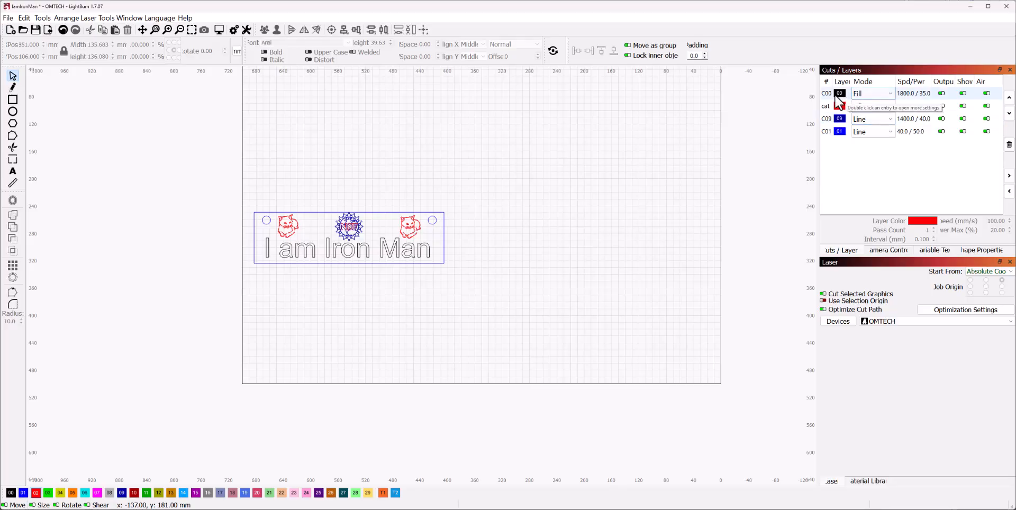
pyautogui.doubleClick(840, 95)
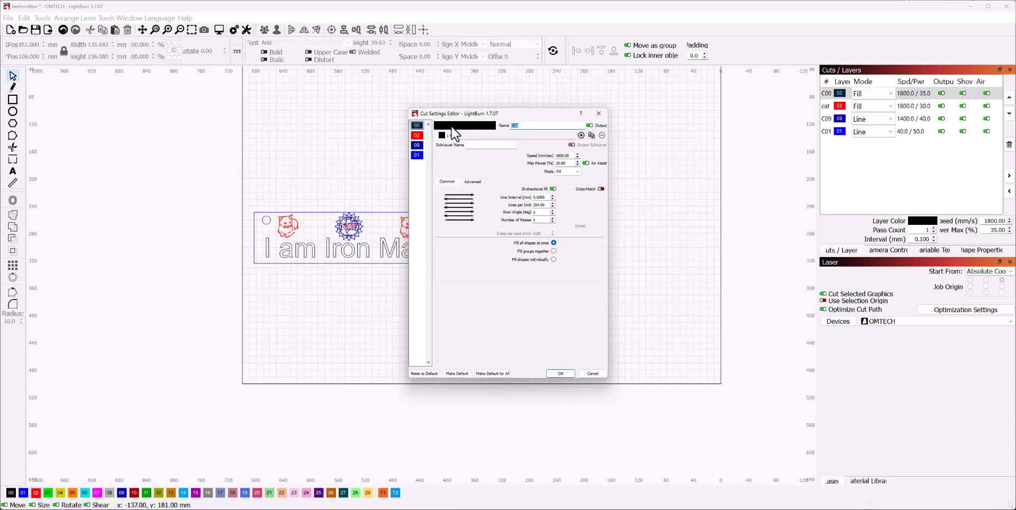
pyautogui.write('text')
pyautogui.click(560, 373)
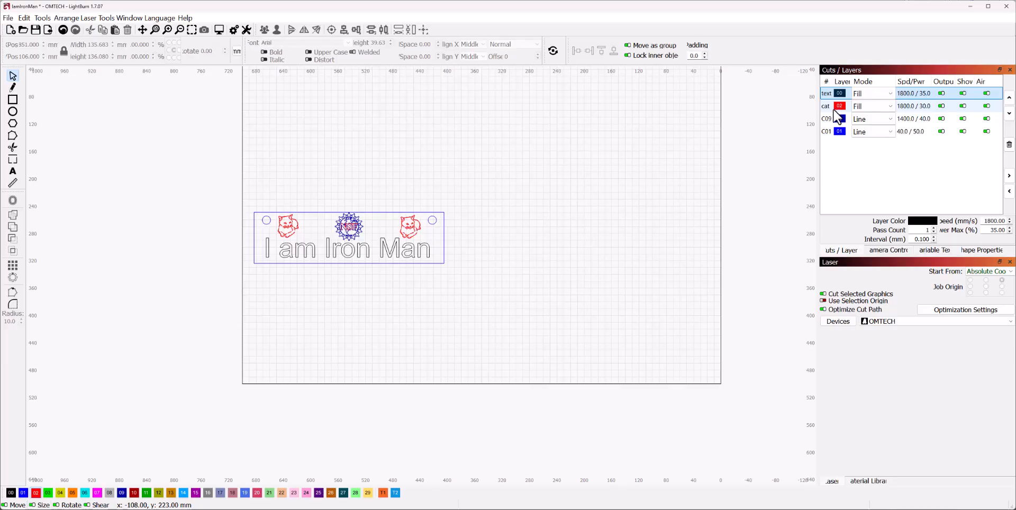
# Rename the C09 Line layer as "NSF logo outline" and the C01 Line layer as "Cutout".
pyautogui.doubleClick(838, 119)
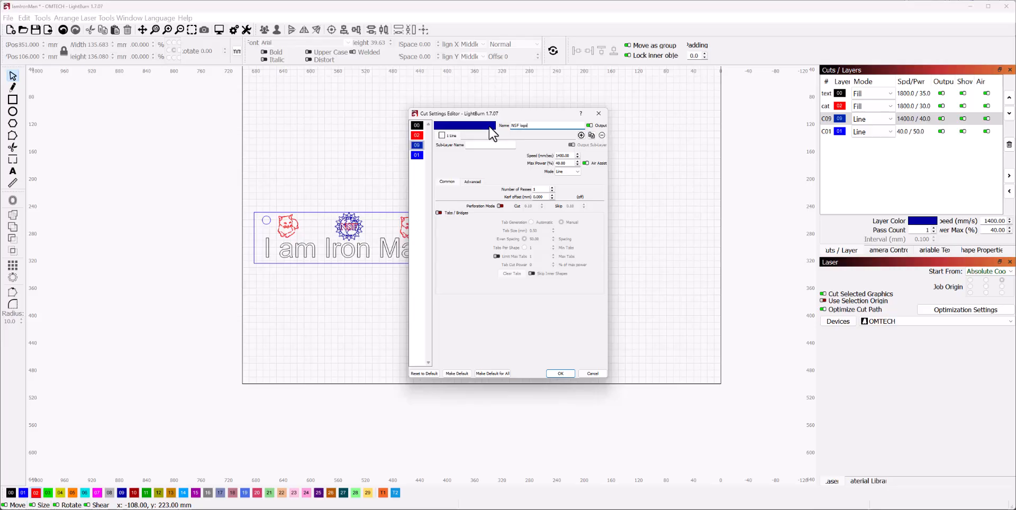
pyautogui.click(557, 374)
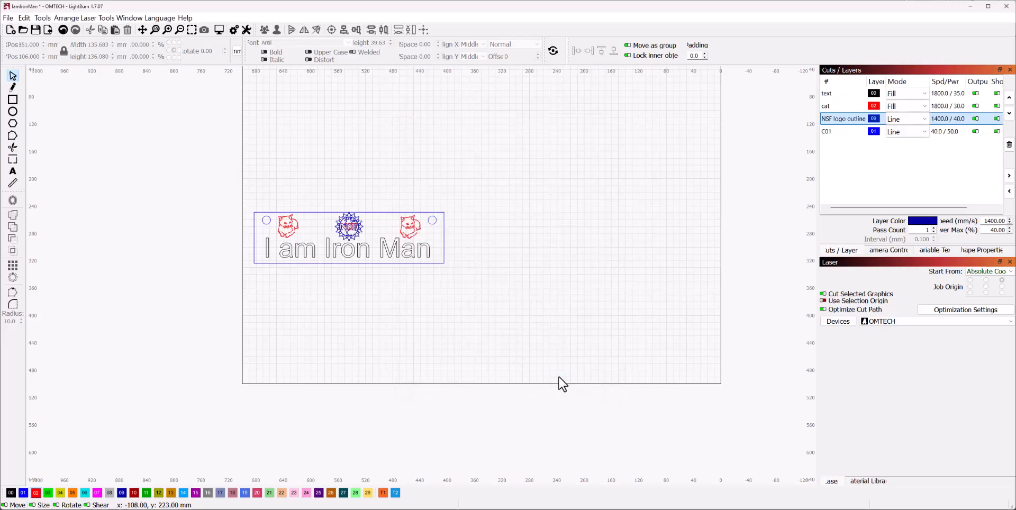
pyautogui.click(843, 141)
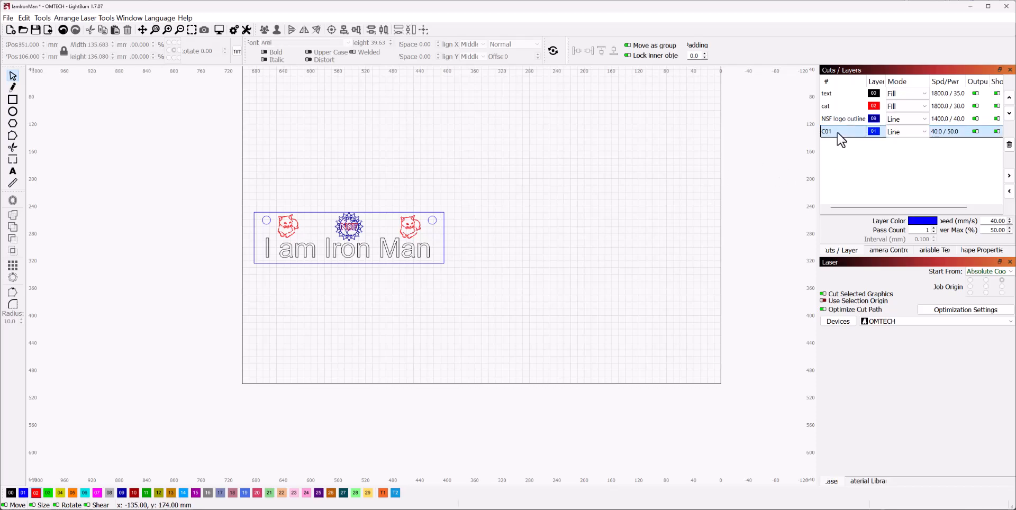
pyautogui.doubleClick(839, 136)
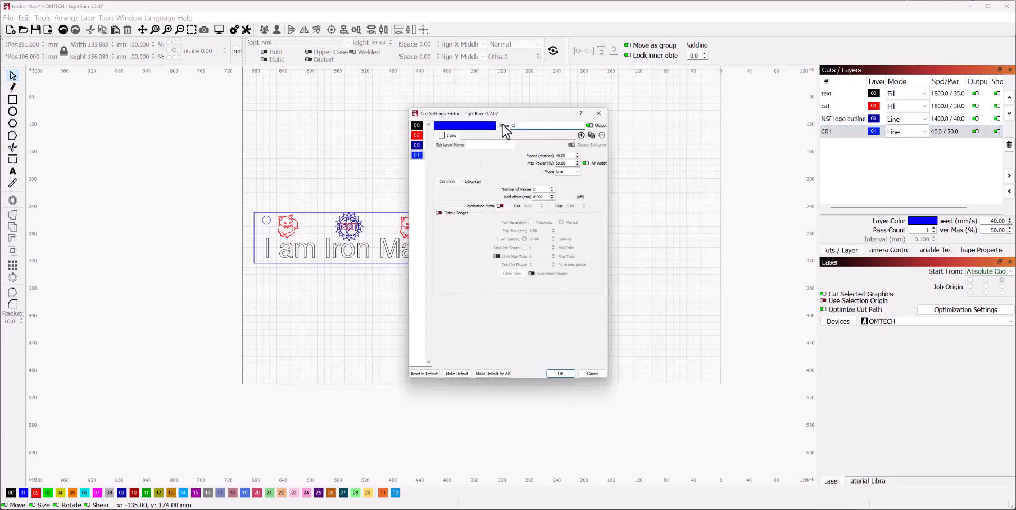
pyautogui.click(562, 373)
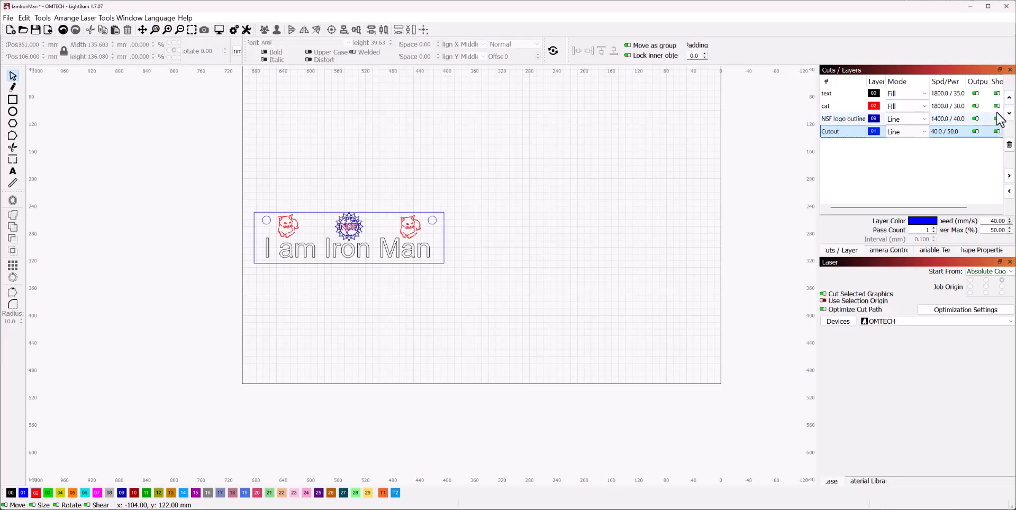
# Move the Cutout layer up to first place in the cut order, ahead of the text layer.
pyautogui.click(1008, 98)
pyautogui.click(1008, 98)
pyautogui.click(1008, 98)
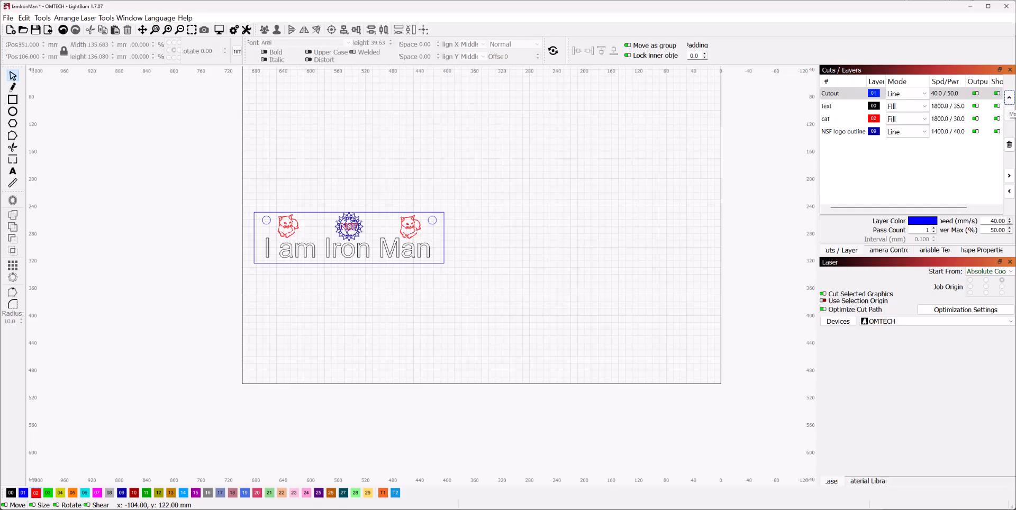
# Return the Cutout layer to last place in the cut order, after the NSF logo outline layer.
pyautogui.click(1009, 113)
pyautogui.click(1009, 114)
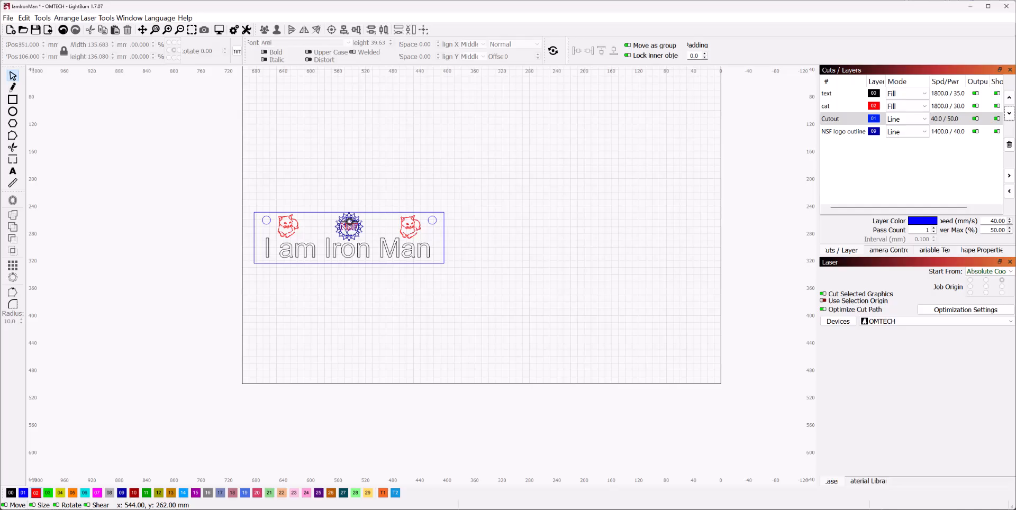
pyautogui.click(829, 120)
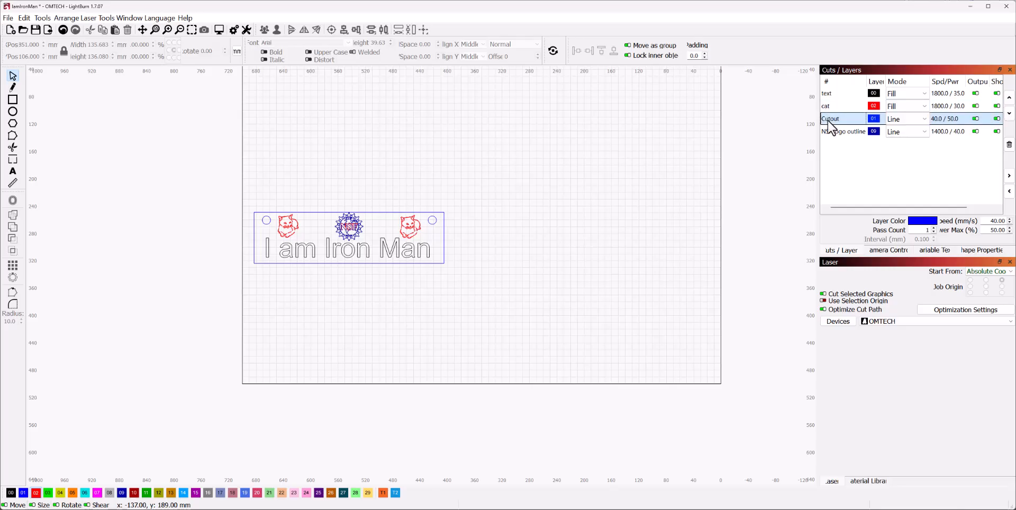
pyautogui.click(1009, 113)
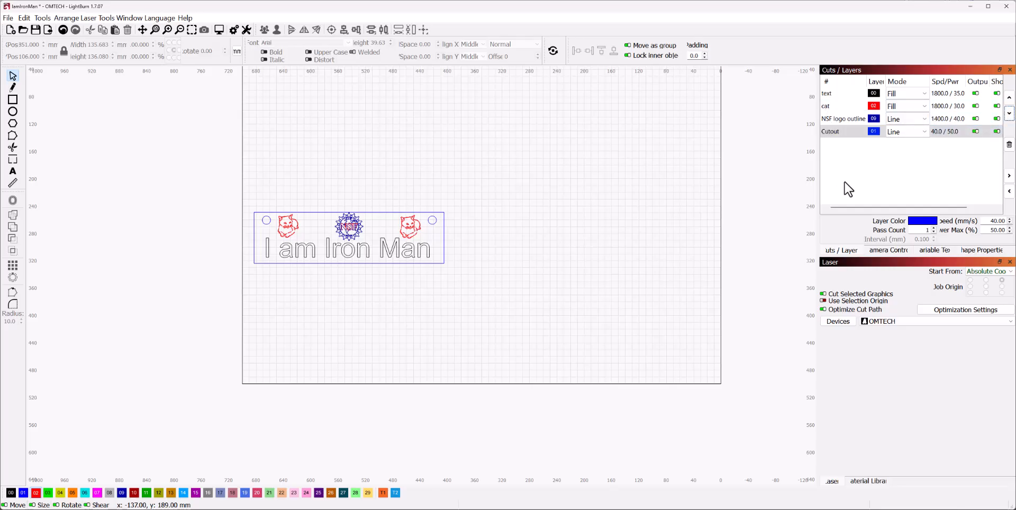